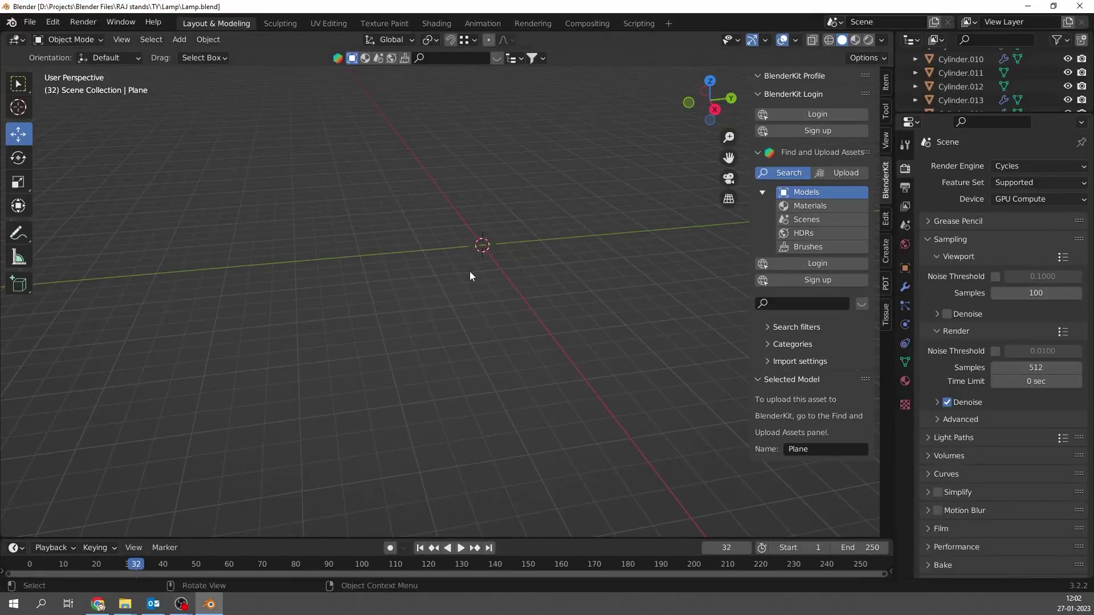
Add a cylinder with 3" radius and 4" depth at the scene centre, then enter Edit Mode
{"action": "middle_click_drag", "start_coordinate": [470, 277], "coordinate": [467, 276], "text": "shift"}
{"action": "key", "text": "shift+a"}
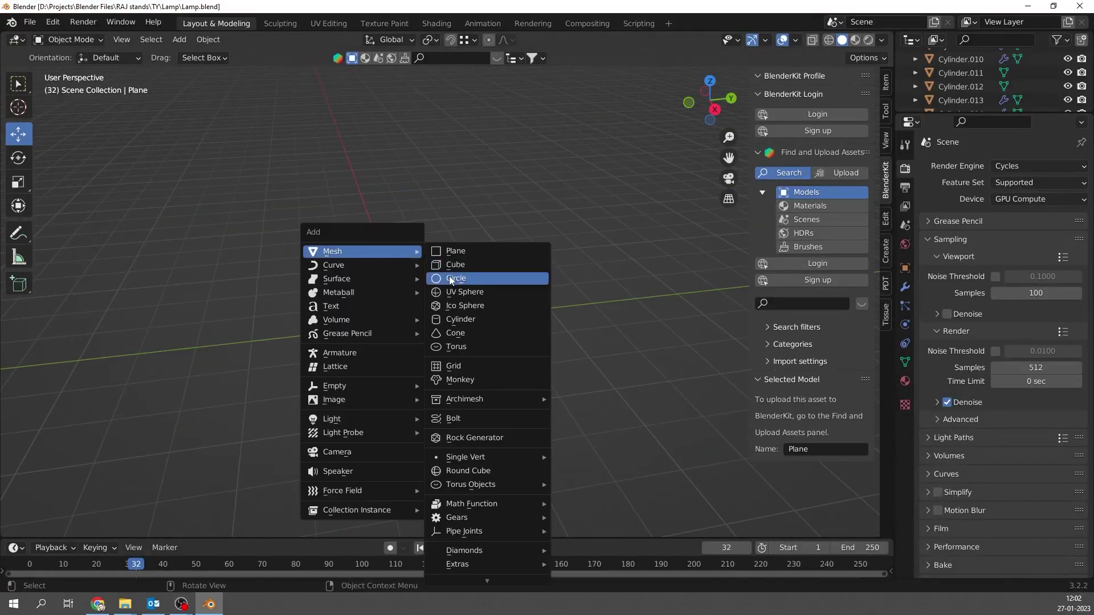
{"action": "left_click", "coordinate": [450, 323]}
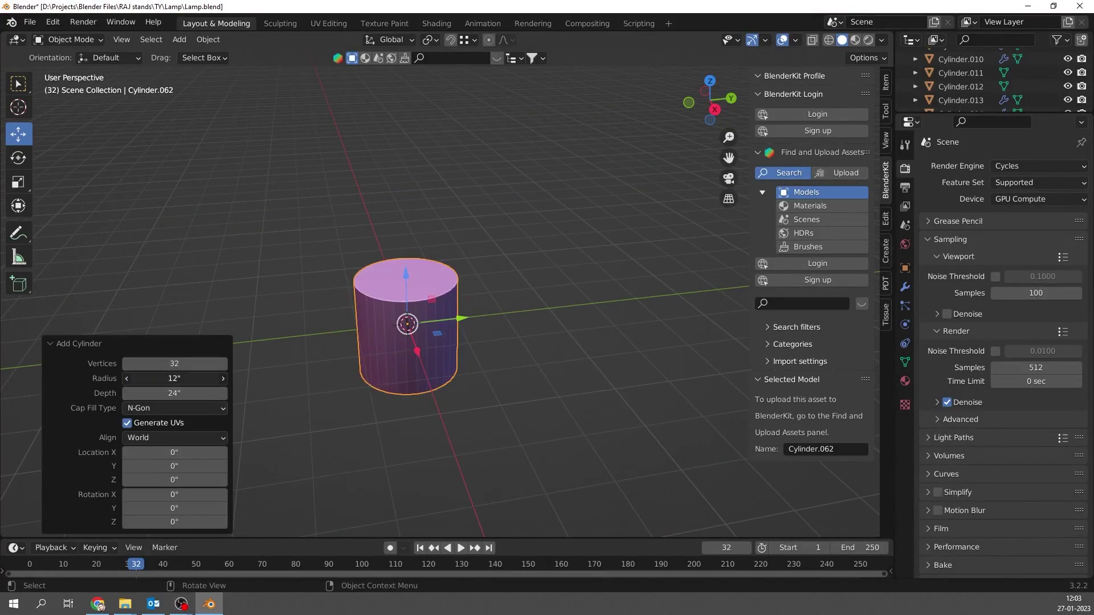
{"action": "key", "text": "Return"}
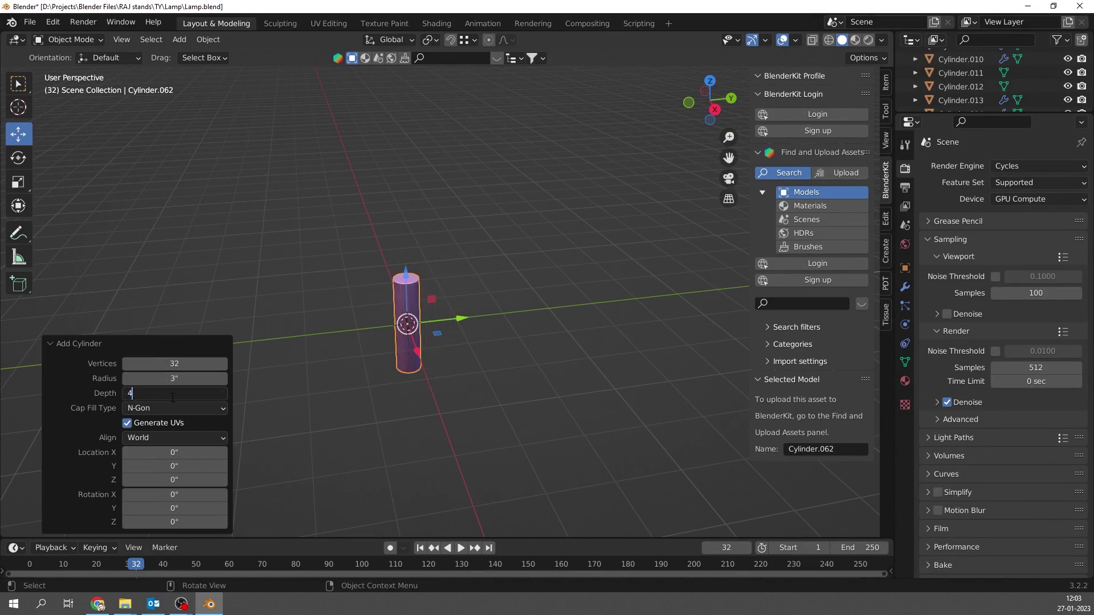
{"action": "scroll", "coordinate": [375, 335], "scroll_direction": "up", "scroll_amount": 8}
{"action": "middle_click_drag", "start_coordinate": [373, 329], "coordinate": [470, 340]}
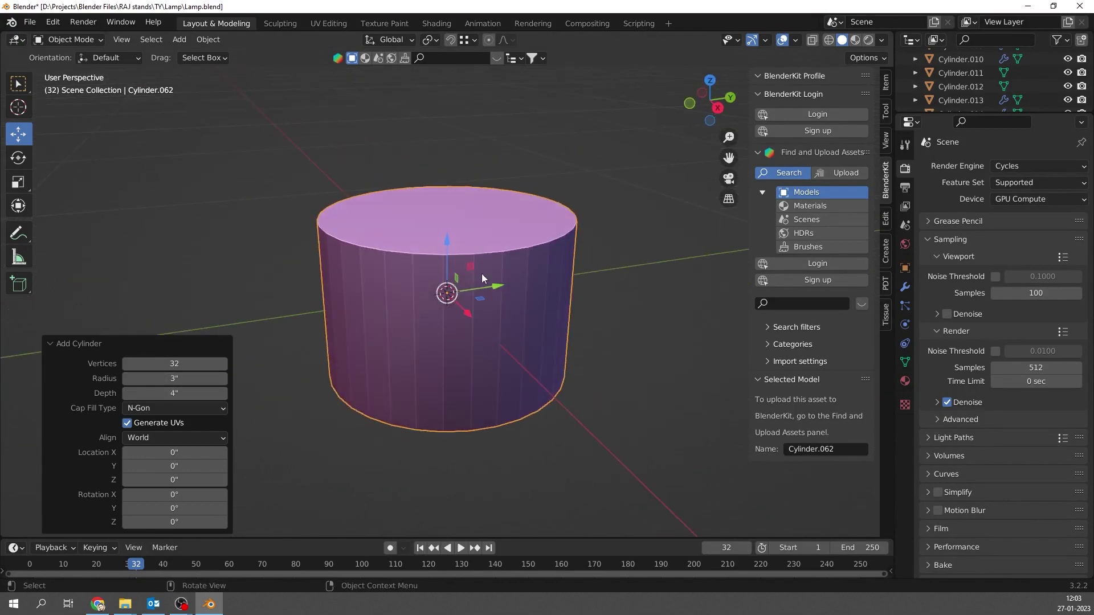
{"action": "type", "text": "3"}
{"action": "key", "text": "Return"}
{"action": "key", "text": "ctrl+a"}
Bevel the cylinder's top face into a rounded dome with 5 segments, leaving the bottom open
{"action": "key", "text": "Tab"}
{"action": "key", "text": "3"}
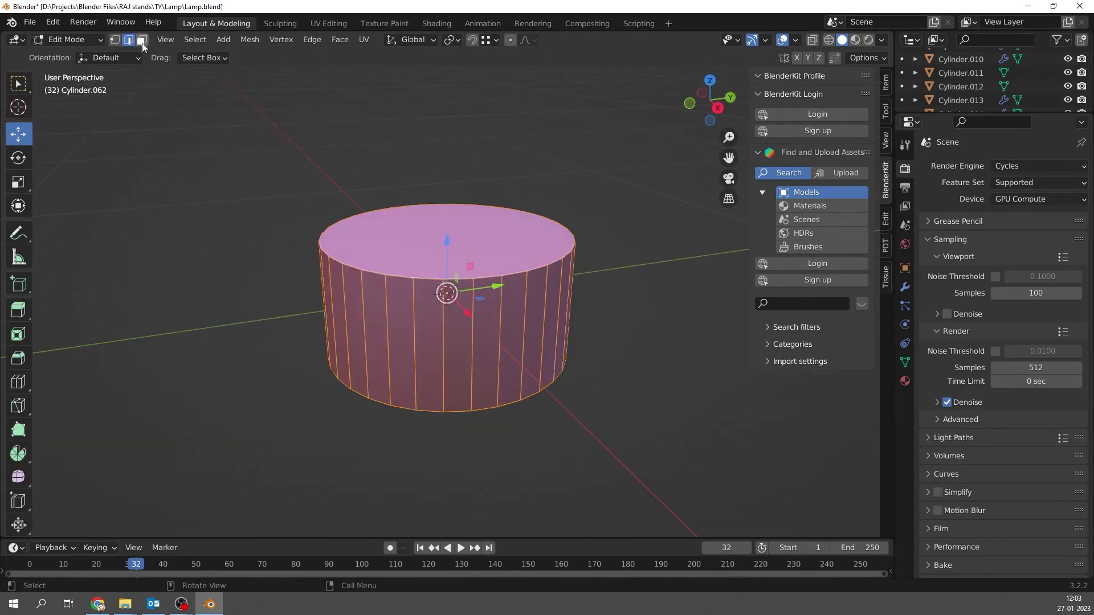
{"action": "left_click", "coordinate": [484, 251]}
{"action": "key", "text": "ctrl+b"}
{"action": "scroll", "coordinate": [661, 479], "scroll_direction": "up", "scroll_amount": 4}
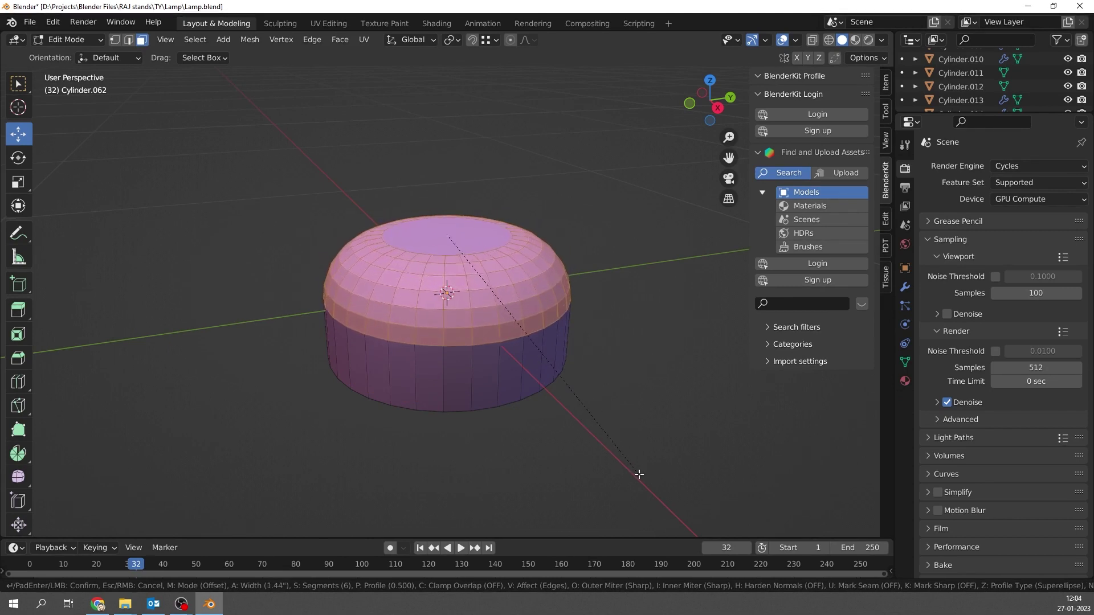
{"action": "left_click", "coordinate": [640, 478]}
{"action": "key", "text": "KP_3"}
{"action": "middle_click_drag", "start_coordinate": [511, 385], "coordinate": [463, 374]}
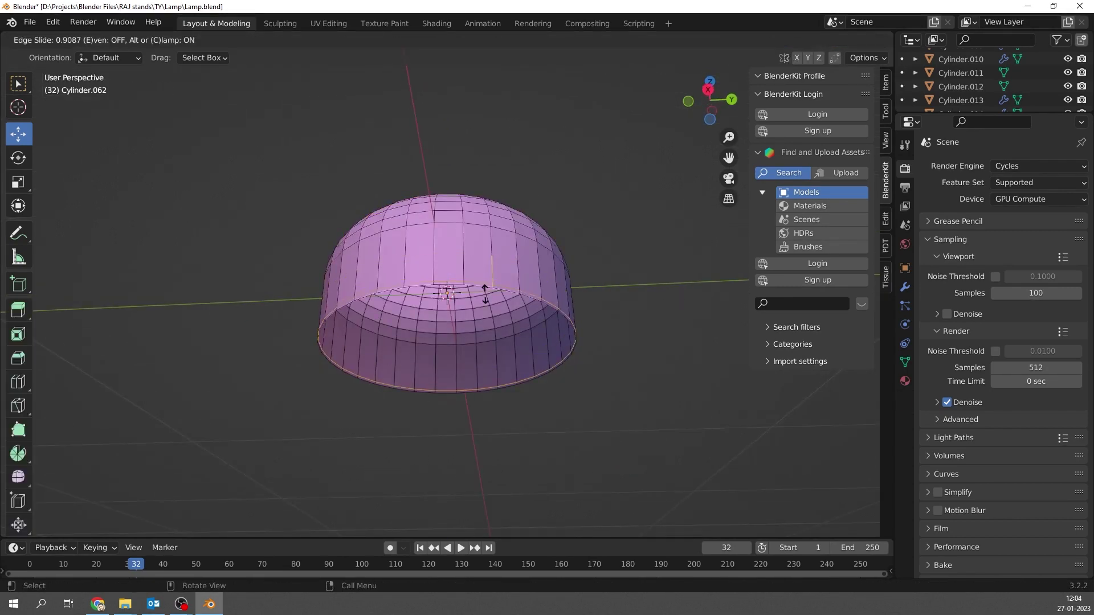
Back in Object Mode, add a Solidify modifier to the shell
{"action": "key", "text": "Tab"}
{"action": "left_click", "coordinate": [904, 287]}
{"action": "left_click", "coordinate": [940, 166]}
{"action": "left_click", "coordinate": [798, 365]}
{"action": "middle_click_drag", "start_coordinate": [555, 336], "coordinate": [555, 370]}
{"action": "left_click", "coordinate": [1013, 254]}
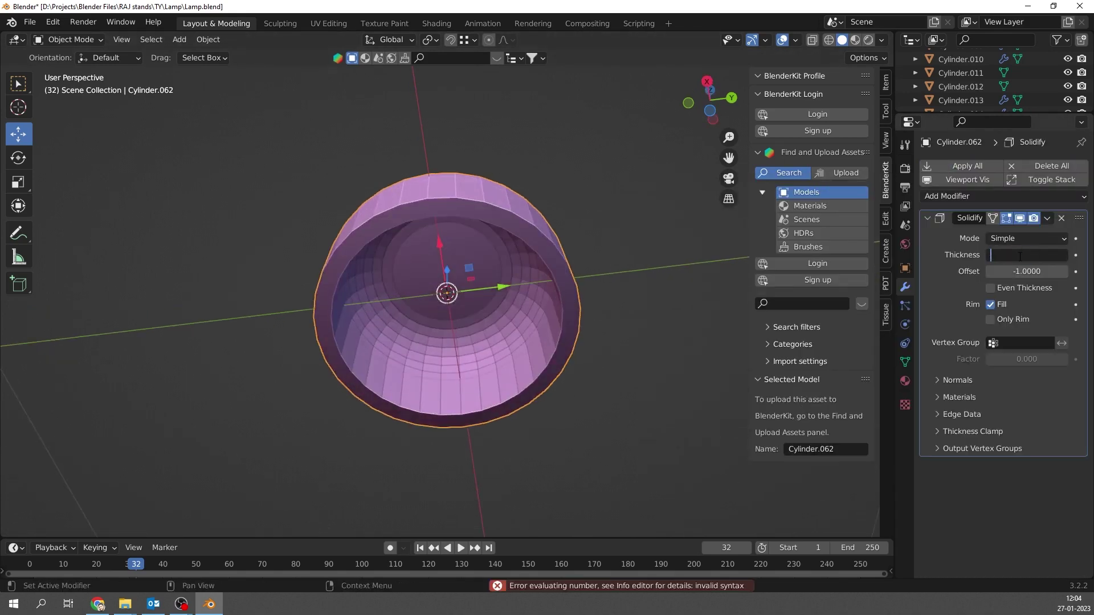
Set the Solidify thickness to 5mm and apply the modifier
{"action": "type", "text": "5mm"}
{"action": "key", "text": "Return"}
{"action": "key", "text": "KP_Divide"}
{"action": "mouse_move", "coordinate": [385, 393]}
{"action": "middle_mouse_down"}
{"action": "mouse_move", "coordinate": [477, 357]}
{"action": "mouse_move", "coordinate": [486, 310]}
{"action": "mouse_move", "coordinate": [490, 365]}
{"action": "middle_mouse_up"}
{"action": "key", "text": "ctrl+a"}
Bevel the base's rim, add Subdivision Surface and shade it smooth
{"action": "key", "text": "Tab"}
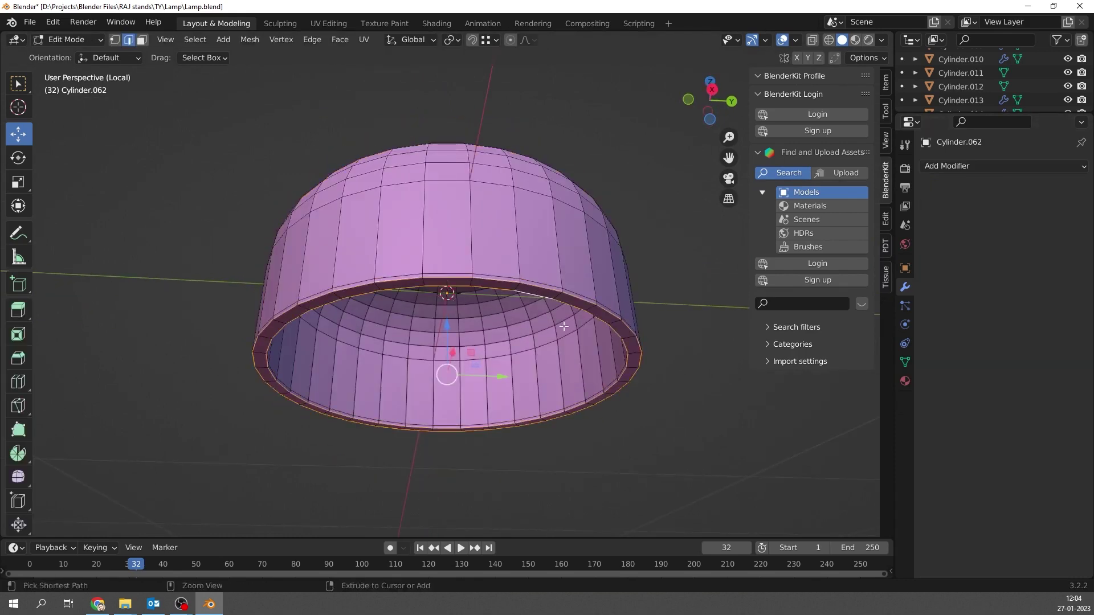
{"action": "key", "text": "ctrl+b"}
{"action": "left_click", "coordinate": [633, 331]}
{"action": "middle_click_drag", "start_coordinate": [633, 331], "coordinate": [644, 399]}
{"action": "key", "text": "Tab"}
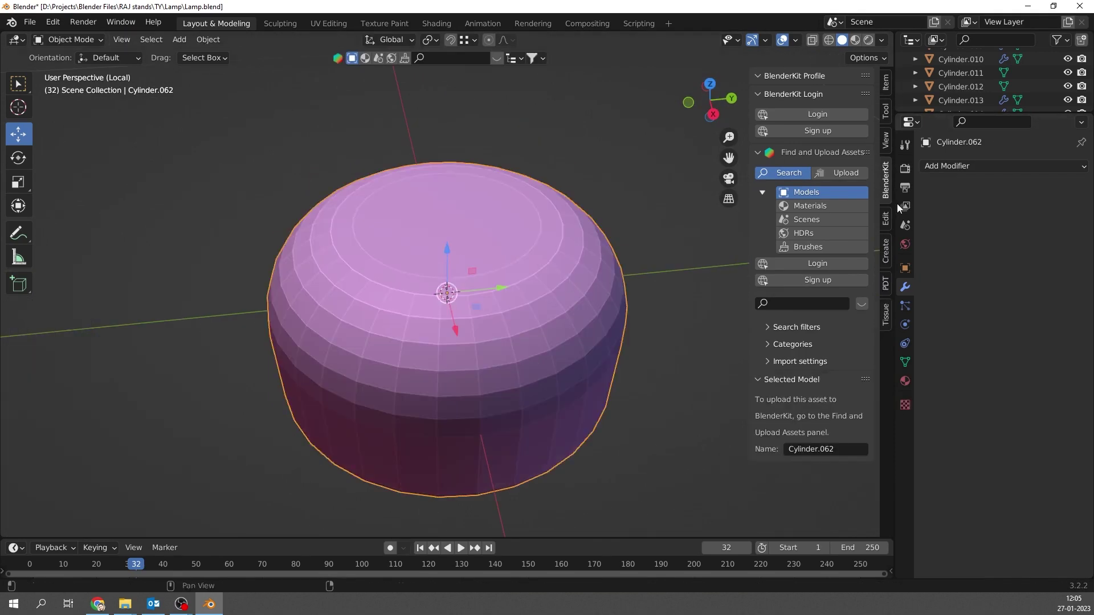
{"action": "key", "text": "ctrl+1"}
{"action": "right_click", "coordinate": [544, 256]}
{"action": "left_click", "coordinate": [544, 257]}
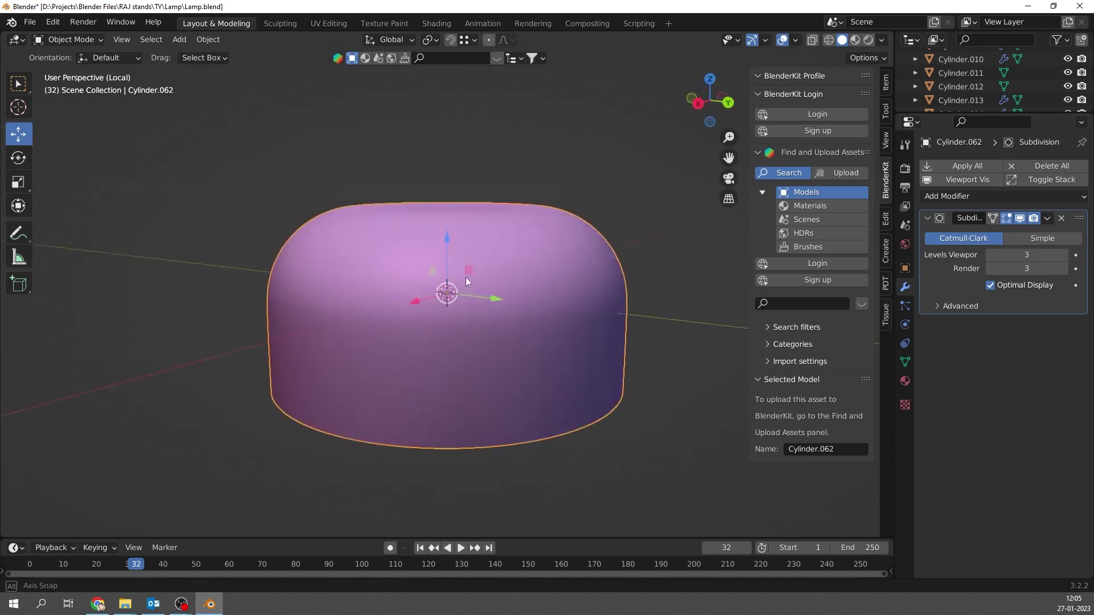
Raise the base along Z to 1.5067"
{"action": "key", "text": "KP_3"}
{"action": "key", "text": "g"}
{"action": "key", "text": "z"}
{"action": "left_click", "coordinate": [455, 195]}
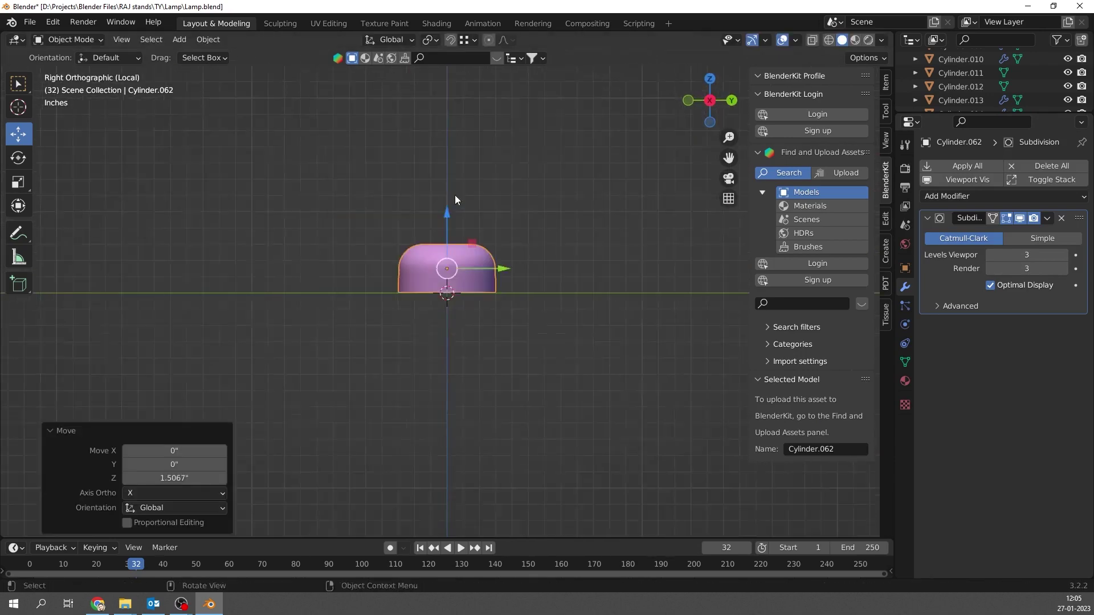
{"action": "middle_click_drag", "start_coordinate": [455, 194], "coordinate": [407, 287]}
Add a new pole cylinder with radius 0.295"
{"action": "key", "text": "shift+a"}
{"action": "left_click", "coordinate": [505, 358]}
{"action": "left_click", "coordinate": [174, 378]}
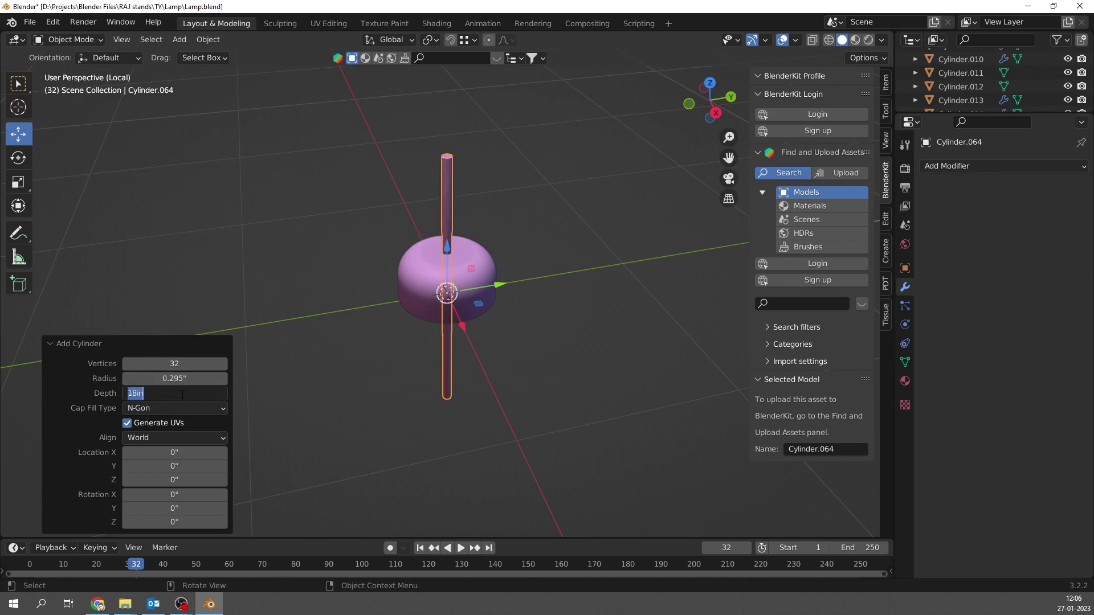
Make the pole 26" deep, apply its scale, and raise it to Z 17.421"
{"action": "scroll", "coordinate": [848, 163], "scroll_direction": "up", "scroll_amount": 3, "text": "ctrl"}
{"action": "key", "text": "ctrl+a"}
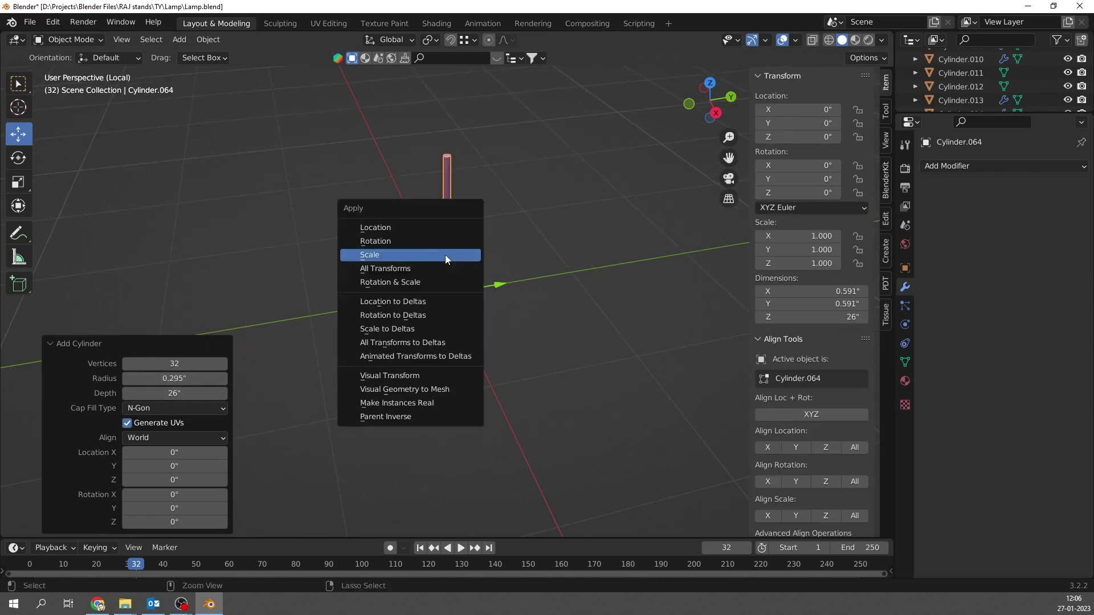
{"action": "left_click", "coordinate": [445, 255]}
{"action": "scroll", "coordinate": [443, 203], "scroll_direction": "down", "scroll_amount": 1}
{"action": "key", "text": "g"}
{"action": "key", "text": "z"}
{"action": "key", "text": "Return"}
{"action": "key", "text": "KP_3"}
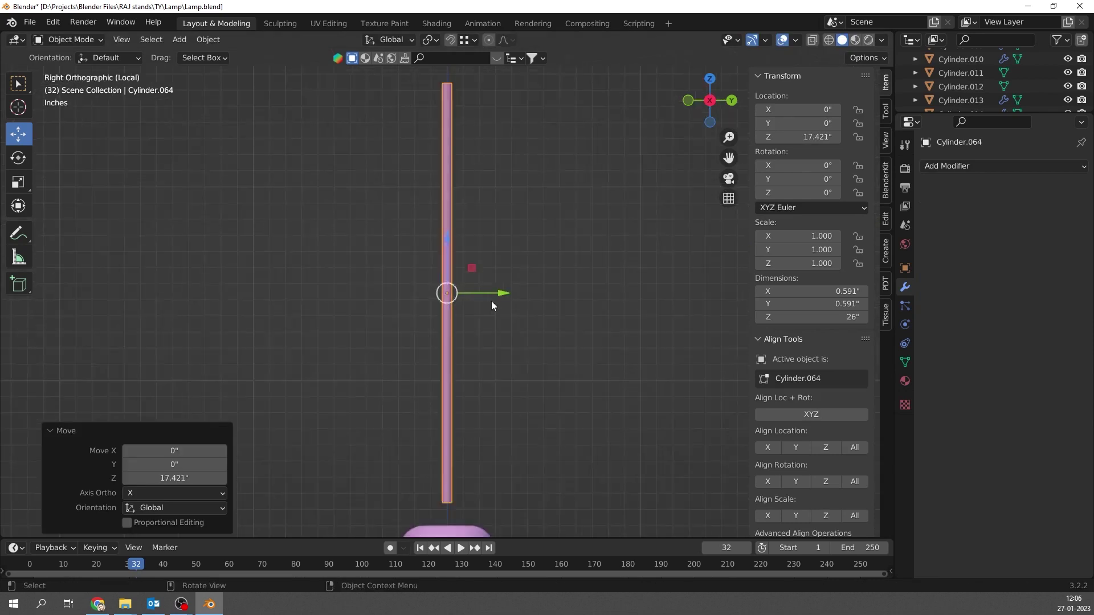
Bevel the pole's top and bottom end faces with 3 segments
{"action": "key", "text": "Tab"}
{"action": "middle_click_drag", "start_coordinate": [399, 228], "coordinate": [450, 111]}
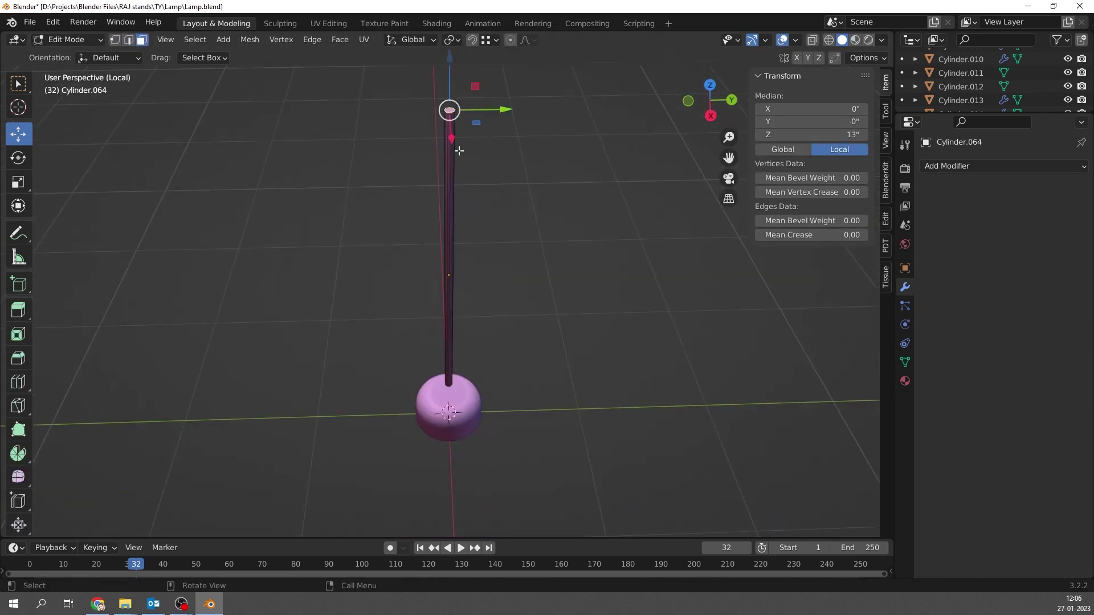
{"action": "left_click", "coordinate": [450, 111]}
{"action": "key", "text": "KP_Decimal"}
{"action": "key", "text": "ctrl+b"}
{"action": "scroll", "coordinate": [582, 379], "scroll_direction": "up", "scroll_amount": 2}
{"action": "left_click", "coordinate": [581, 379]}
{"action": "middle_click_drag", "start_coordinate": [582, 379], "coordinate": [444, 342]}
{"action": "left_click", "coordinate": [472, 352]}
{"action": "key", "text": "ctrl+b"}
{"action": "left_click", "coordinate": [528, 386]}
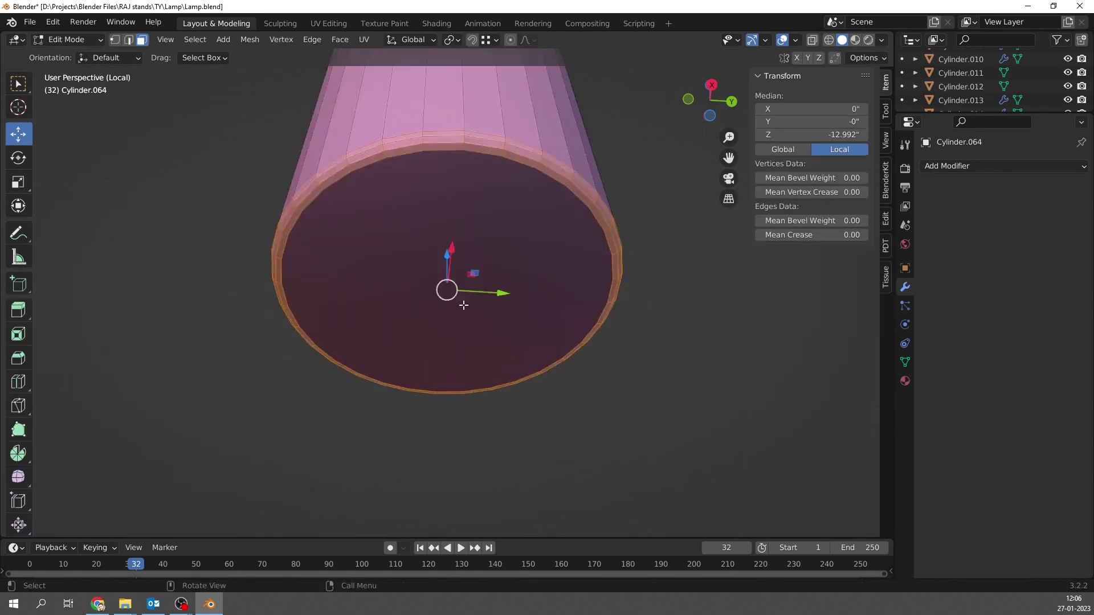
Add 60 loop cuts along the pole's length and return to Object Mode
{"action": "scroll", "coordinate": [447, 296], "scroll_direction": "down", "scroll_amount": 8}
{"action": "scroll", "coordinate": [422, 293], "scroll_direction": "down", "scroll_amount": 2}
{"action": "key", "text": "ctrl+r"}
{"action": "scroll", "coordinate": [420, 292], "scroll_direction": "up", "scroll_amount": 20}
{"action": "left_click", "coordinate": [420, 292]}
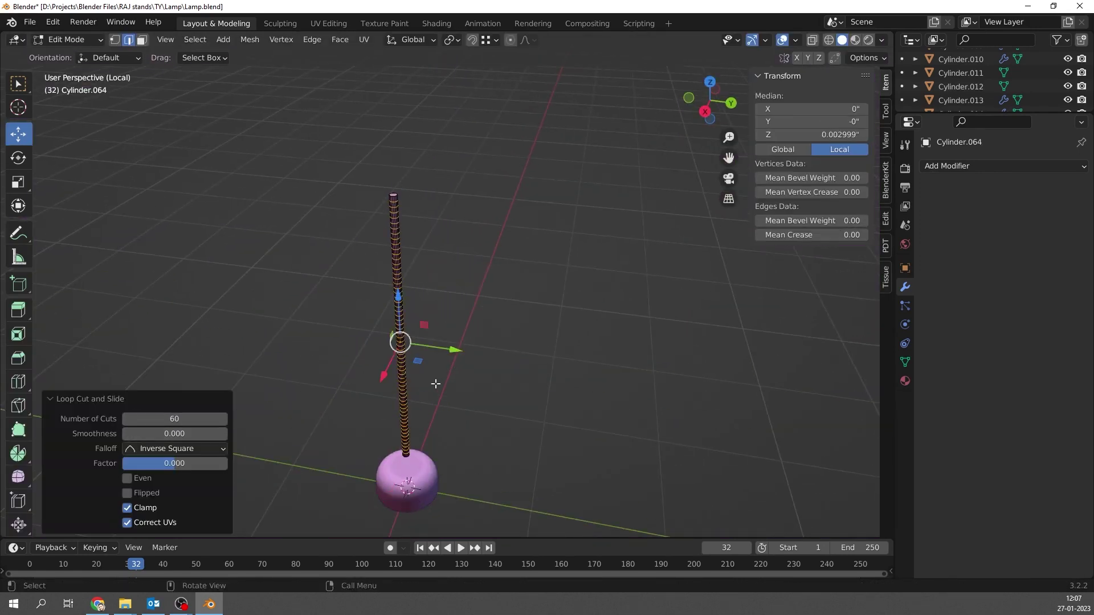
{"action": "middle_click_drag", "start_coordinate": [439, 360], "coordinate": [439, 342]}
{"action": "scroll", "coordinate": [440, 342], "scroll_direction": "up", "scroll_amount": 5}
{"action": "key", "text": "Tab"}
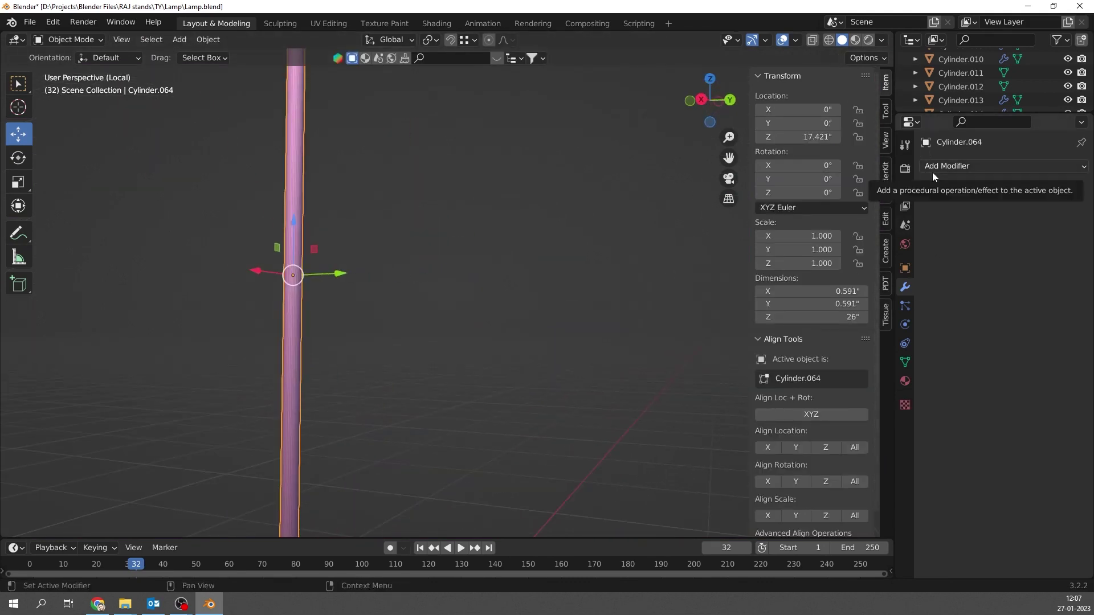
Add a Simple Deform Bend to the pole: Y axis, 180° angle, lower limit 0.6
{"action": "left_click", "coordinate": [937, 165]}
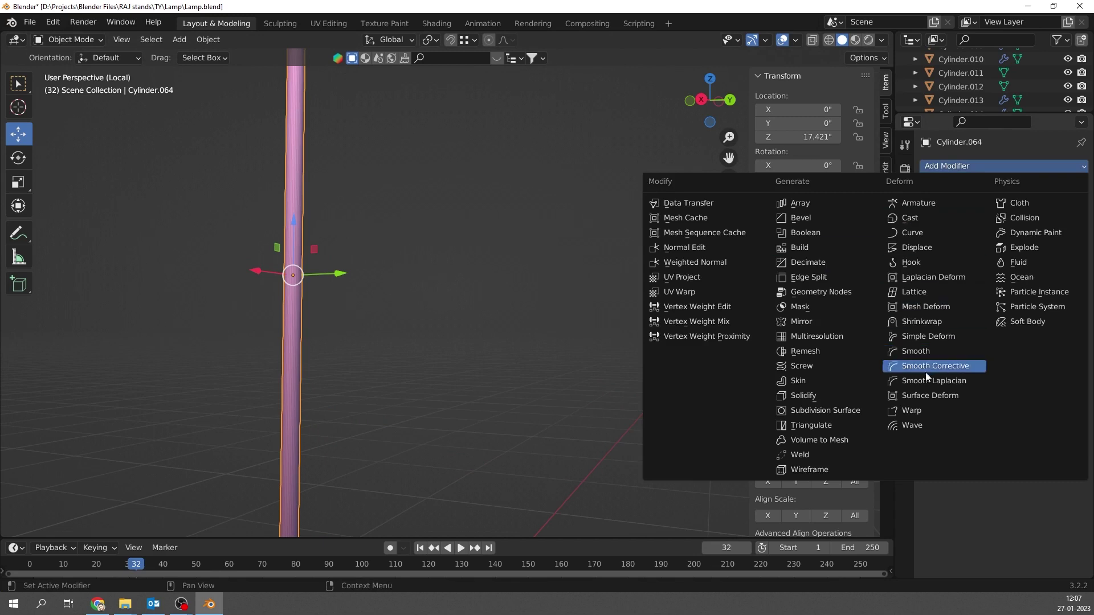
{"action": "left_click", "coordinate": [928, 336]}
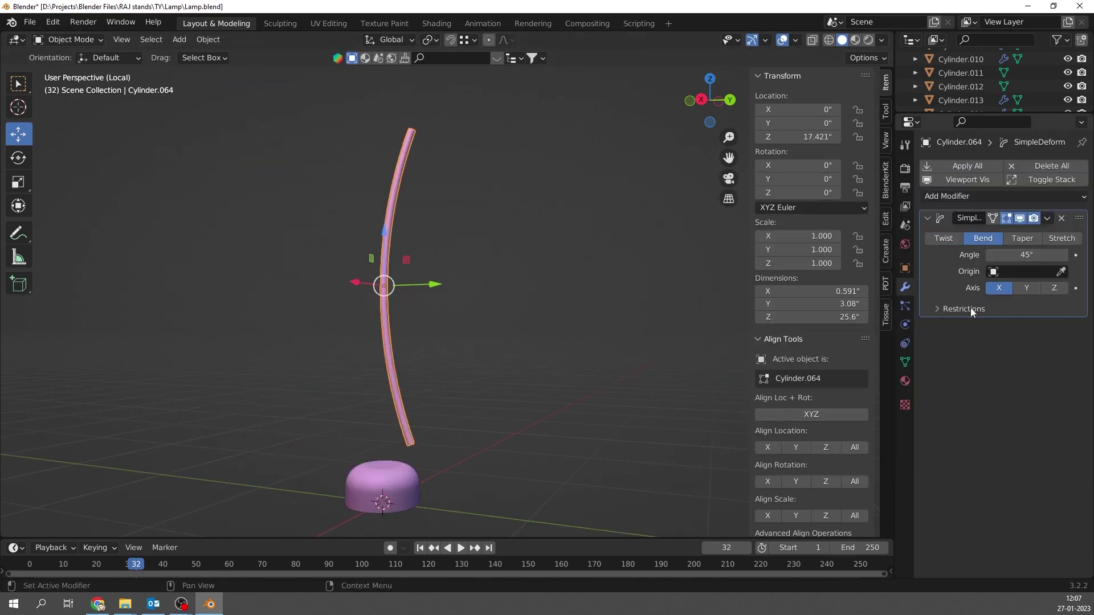
{"action": "left_click", "coordinate": [1029, 288]}
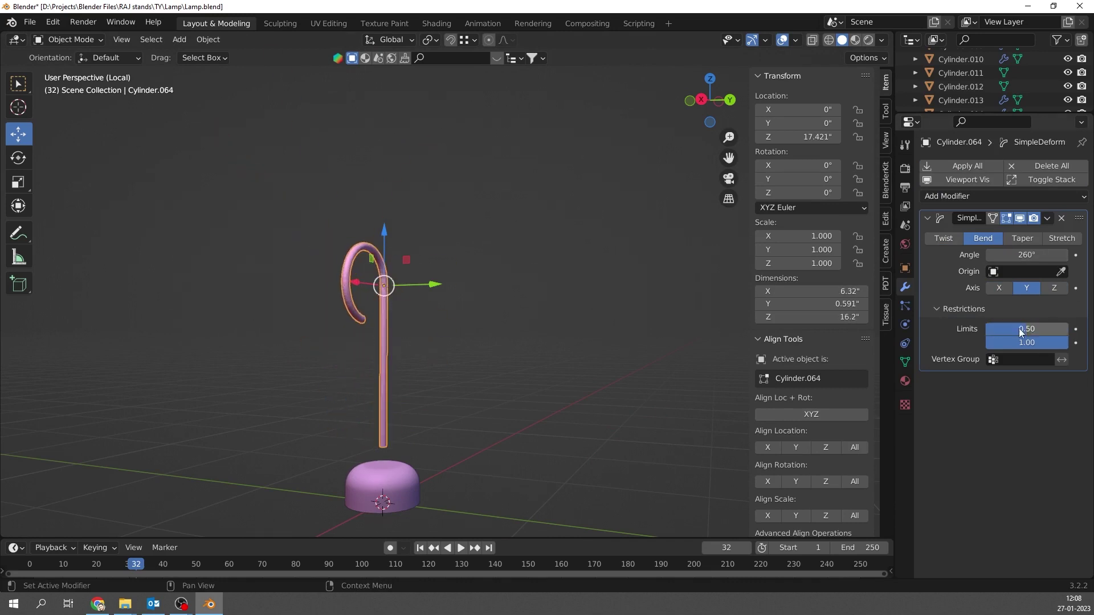
{"action": "key", "text": "KP_1"}
{"action": "left_click_drag", "start_coordinate": [1025, 255], "coordinate": [1014, 254]}
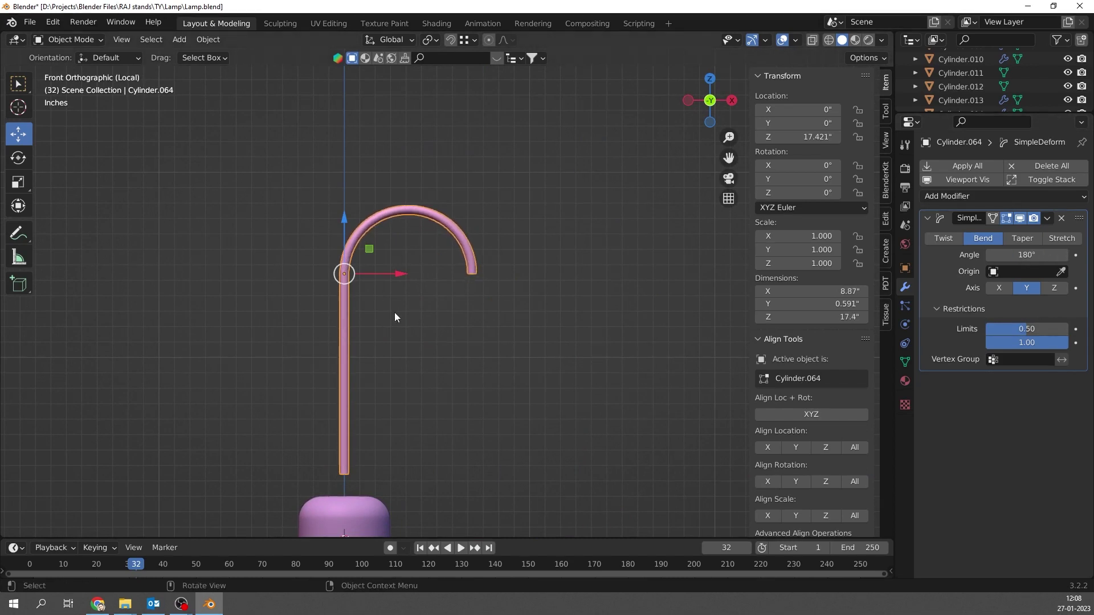
{"action": "left_click_drag", "start_coordinate": [1026, 331], "coordinate": [1035, 331]}
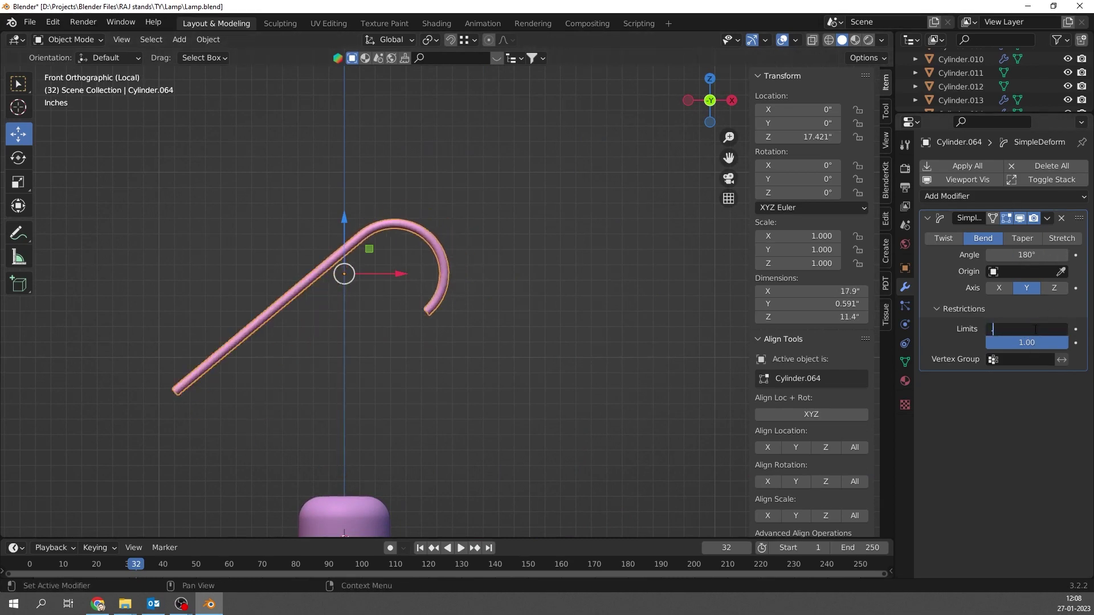
{"action": "type", "text": "0.6"}
{"action": "key", "text": "Return"}
Rotate the hooked pole, flipping it 180° into an upside-down J shape
{"action": "left_click", "coordinate": [1047, 218]}
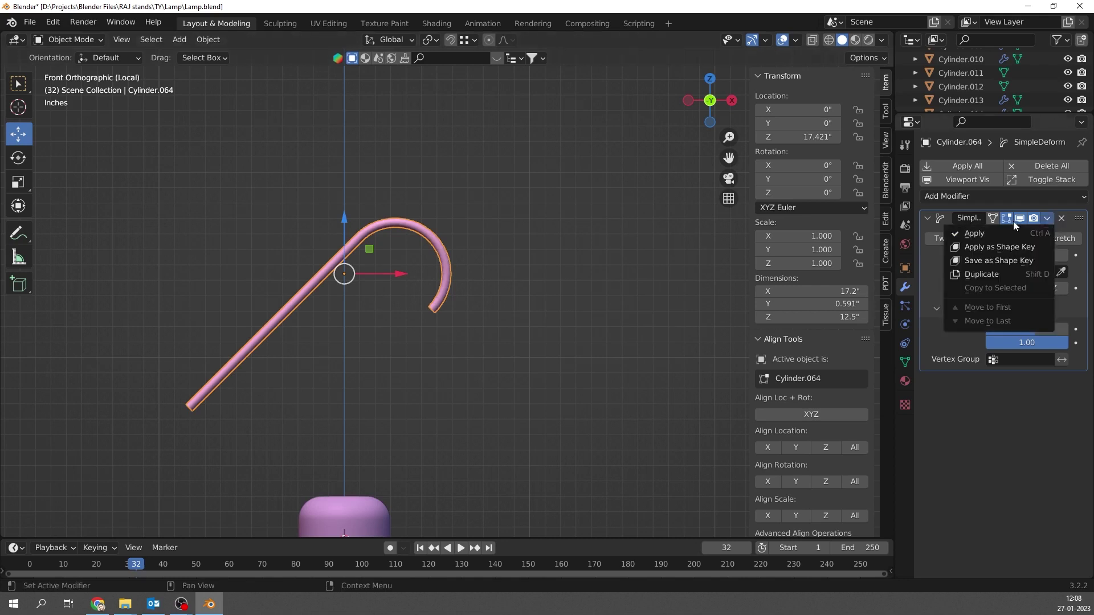
{"action": "key", "text": "shift+d"}
{"action": "scroll", "coordinate": [502, 319], "scroll_direction": "down", "scroll_amount": 3}
{"action": "key", "text": "r"}
{"action": "key", "text": "z"}
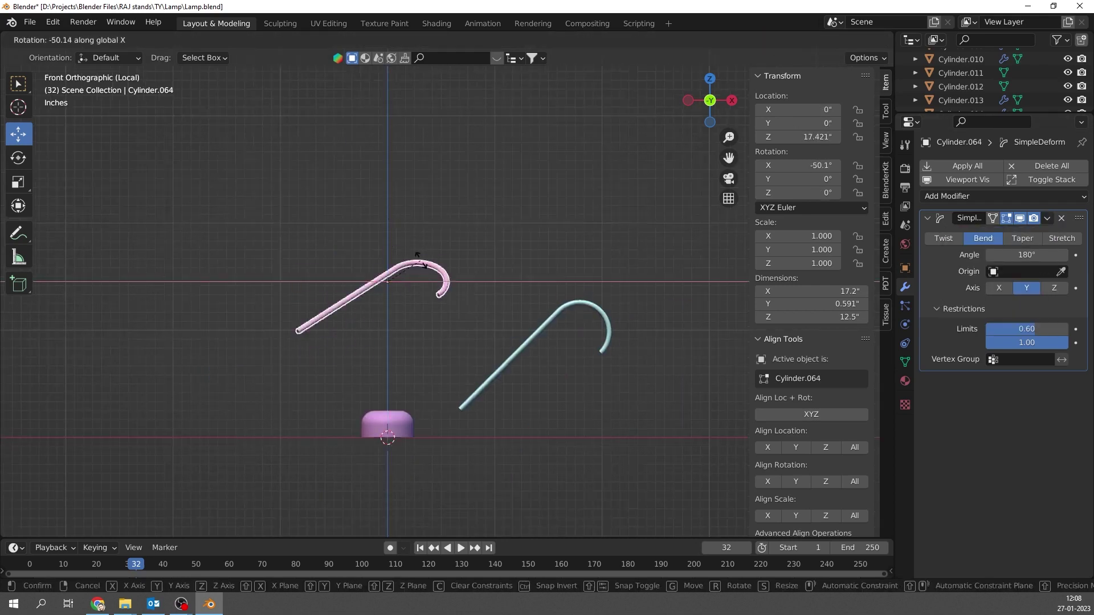
{"action": "left_click", "coordinate": [433, 257]}
{"action": "scroll", "coordinate": [401, 276], "scroll_direction": "down", "scroll_amount": 3}
{"action": "scroll", "coordinate": [424, 313], "scroll_direction": "up", "scroll_amount": 5}
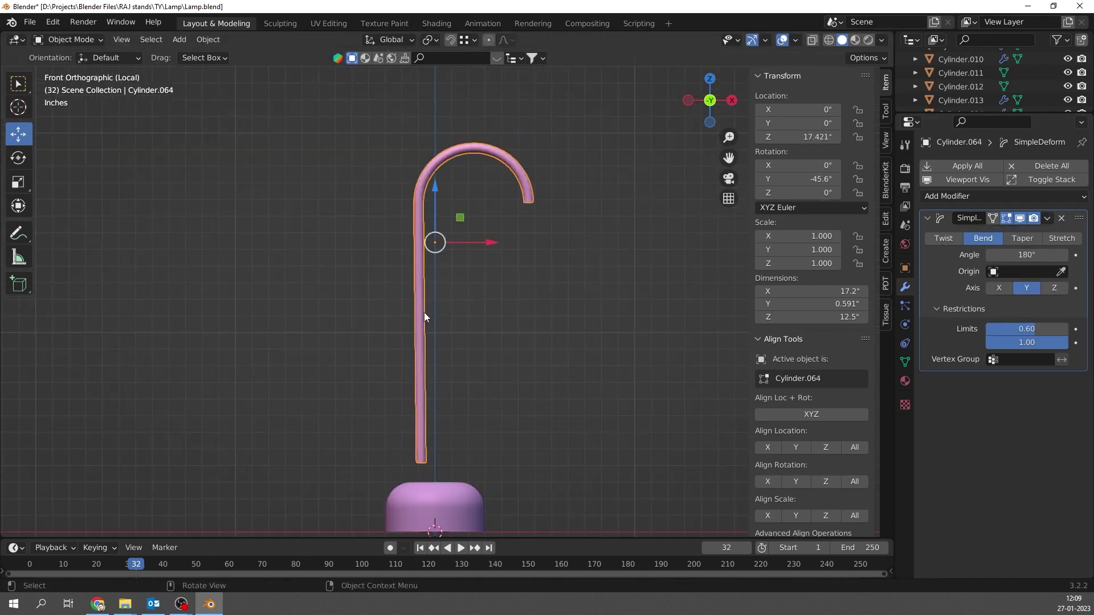
{"action": "key", "text": "r"}
{"action": "left_click", "coordinate": [403, 61]}
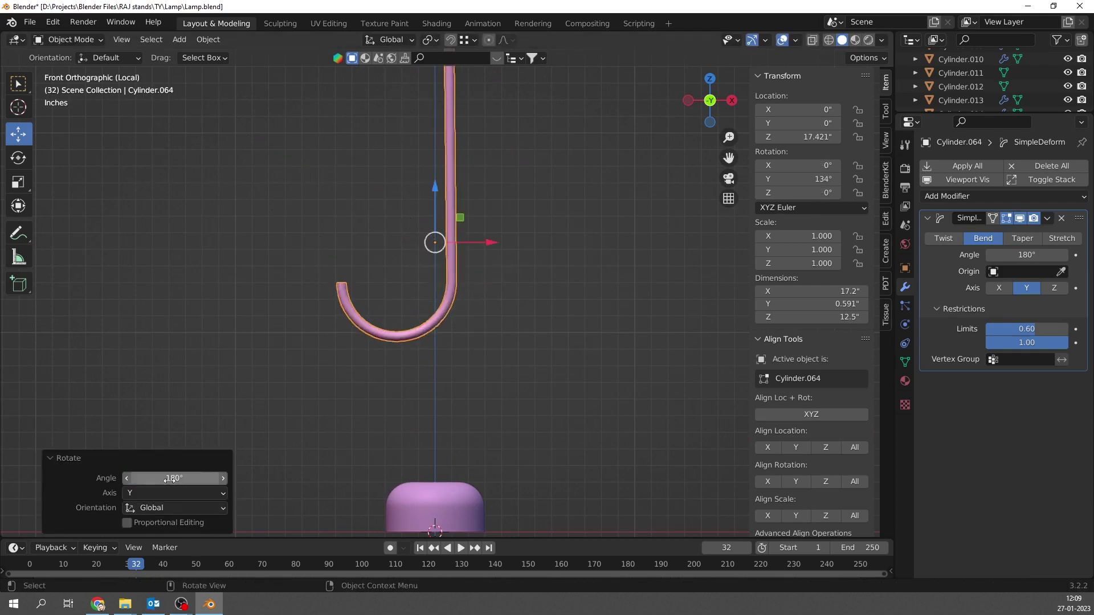
Move the pole along X to about 2.3096" so it sits over the base
{"action": "key", "text": "g"}
{"action": "left_click", "coordinate": [456, 295]}
{"action": "scroll", "coordinate": [473, 392], "scroll_direction": "up", "scroll_amount": 3}
{"action": "key", "text": "g"}
{"action": "key", "text": "x"}
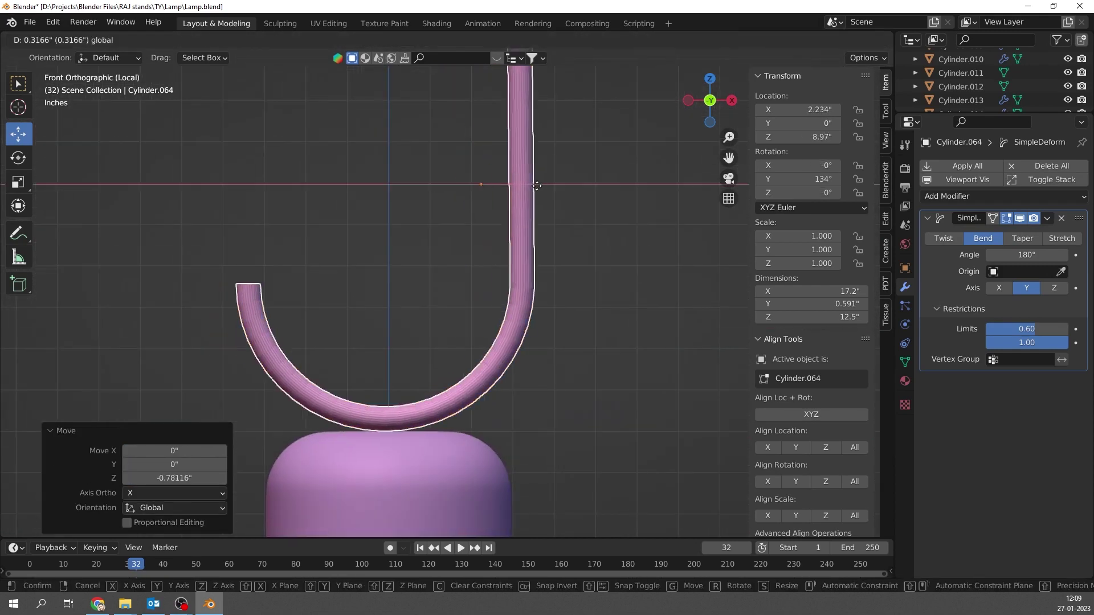
{"action": "left_click", "coordinate": [536, 185]}
{"action": "scroll", "coordinate": [537, 185], "scroll_direction": "down", "scroll_amount": 2}
{"action": "middle_click_drag", "start_coordinate": [536, 185], "coordinate": [576, 421]}
{"action": "key", "text": "KP_3"}
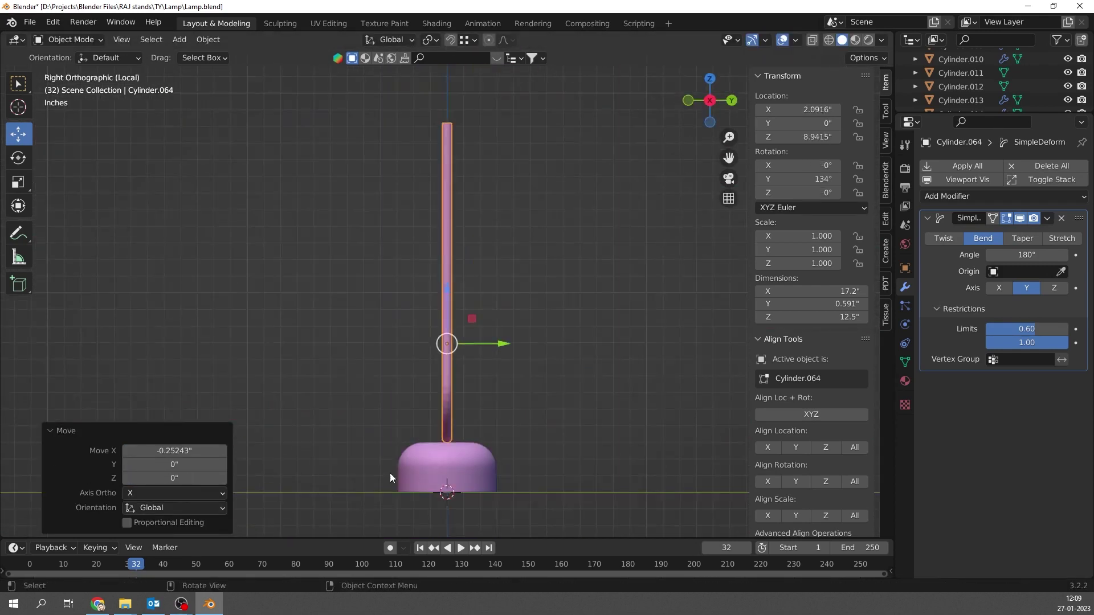
{"action": "key", "text": "KP_1"}
{"action": "key", "text": "g"}
{"action": "key", "text": "x"}
{"action": "left_click", "coordinate": [326, 294]}
Apply the Simple Deform modifier to bake the bend into the pole
{"action": "left_click", "coordinate": [1047, 218]}
{"action": "mouse_move", "coordinate": [326, 294]}
{"action": "middle_mouse_down"}
{"action": "mouse_move", "coordinate": [353, 308]}
{"action": "mouse_move", "coordinate": [318, 291]}
{"action": "middle_mouse_up"}
{"action": "left_click", "coordinate": [988, 246]}
{"action": "key", "text": "Tab"}
From the front view, box-select the vertices at the pole's short curled end
{"action": "left_click", "coordinate": [142, 40]}
{"action": "key", "text": "KP_Decimal"}
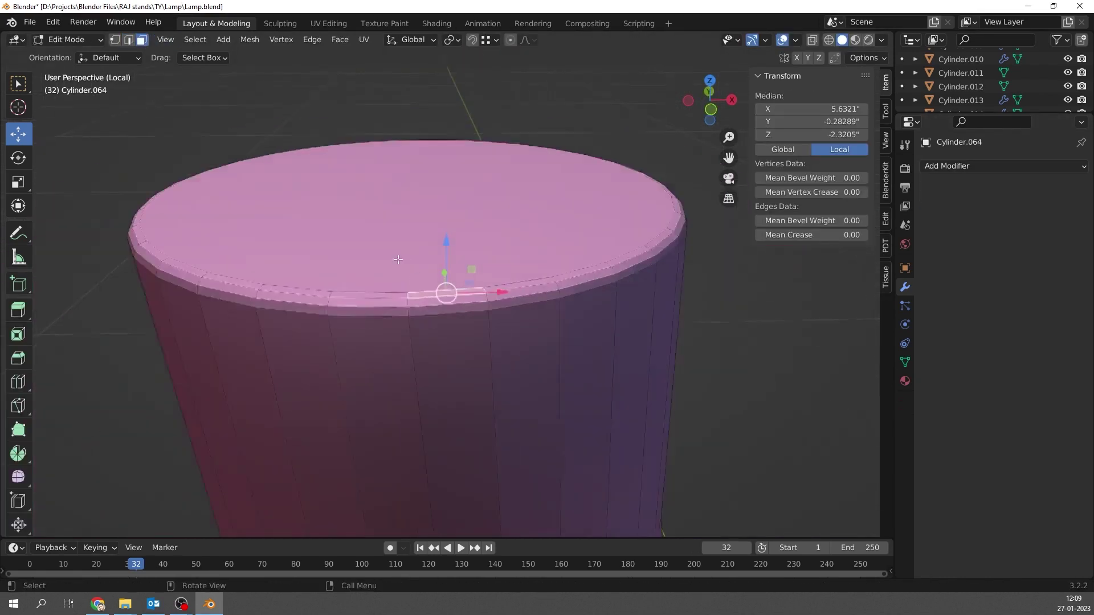
{"action": "scroll", "coordinate": [442, 270], "scroll_direction": "down", "scroll_amount": 2}
{"action": "scroll", "coordinate": [441, 270], "scroll_direction": "up", "scroll_amount": 3}
{"action": "key", "text": "KP_3"}
{"action": "key", "text": "KP_1"}
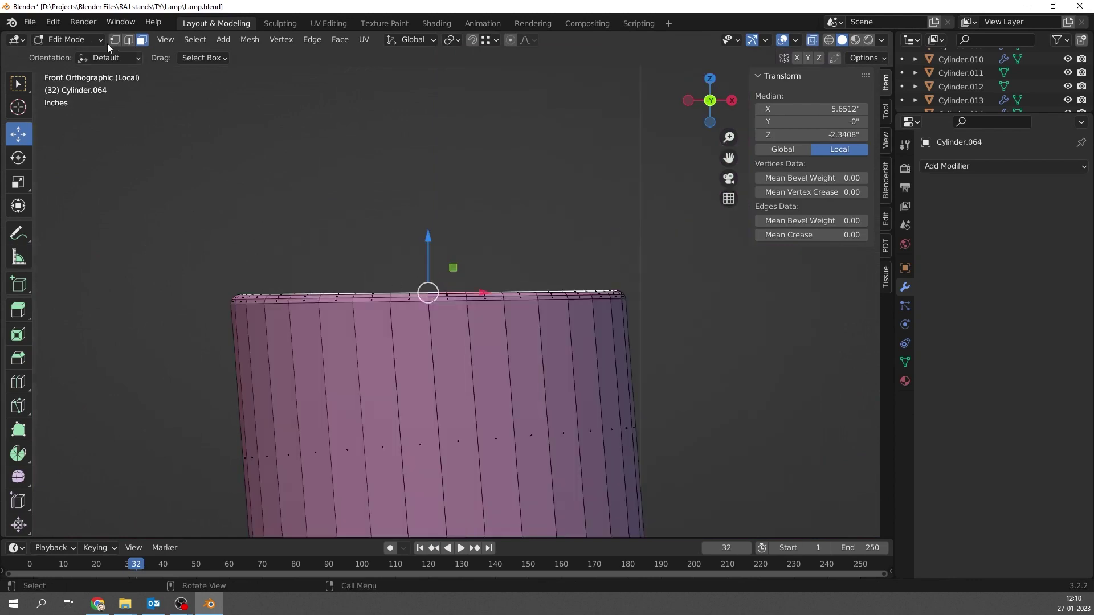
{"action": "scroll", "coordinate": [442, 270], "scroll_direction": "down", "scroll_amount": 3}
{"action": "left_click_drag", "start_coordinate": [306, 195], "coordinate": [555, 319]}
Extrude the short end upward into a vertical tip, making a U-shaped hook
{"action": "key", "text": "g"}
{"action": "left_click", "coordinate": [445, 110]}
{"action": "key", "text": "e"}
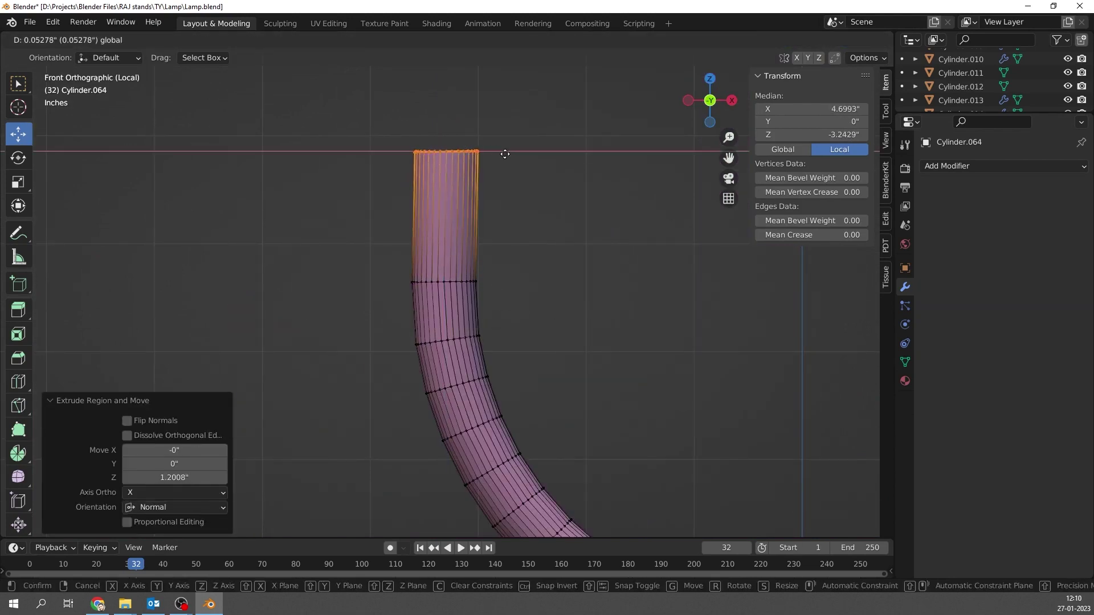
{"action": "left_click", "coordinate": [506, 152]}
{"action": "scroll", "coordinate": [448, 337], "scroll_direction": "down", "scroll_amount": 3}
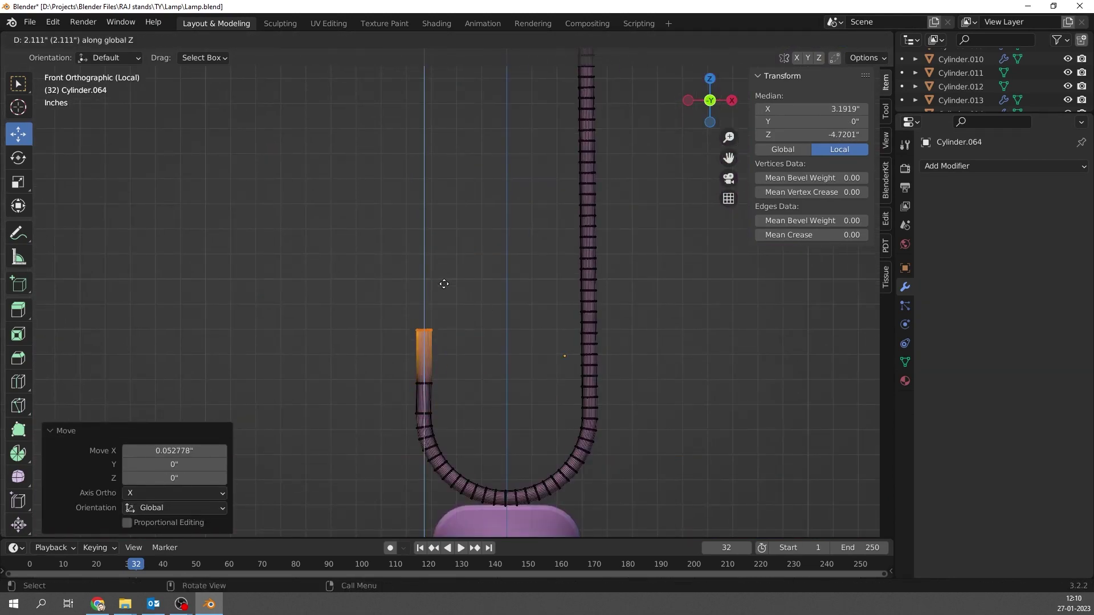
{"action": "left_click", "coordinate": [442, 233]}
{"action": "key", "text": "Tab"}
{"action": "scroll", "coordinate": [466, 330], "scroll_direction": "down", "scroll_amount": 3}
{"action": "mouse_move", "coordinate": [467, 329]}
{"action": "middle_mouse_down"}
{"action": "mouse_move", "coordinate": [463, 348]}
{"action": "mouse_move", "coordinate": [505, 295]}
{"action": "middle_mouse_up"}
{"action": "key", "text": "shift+a"}
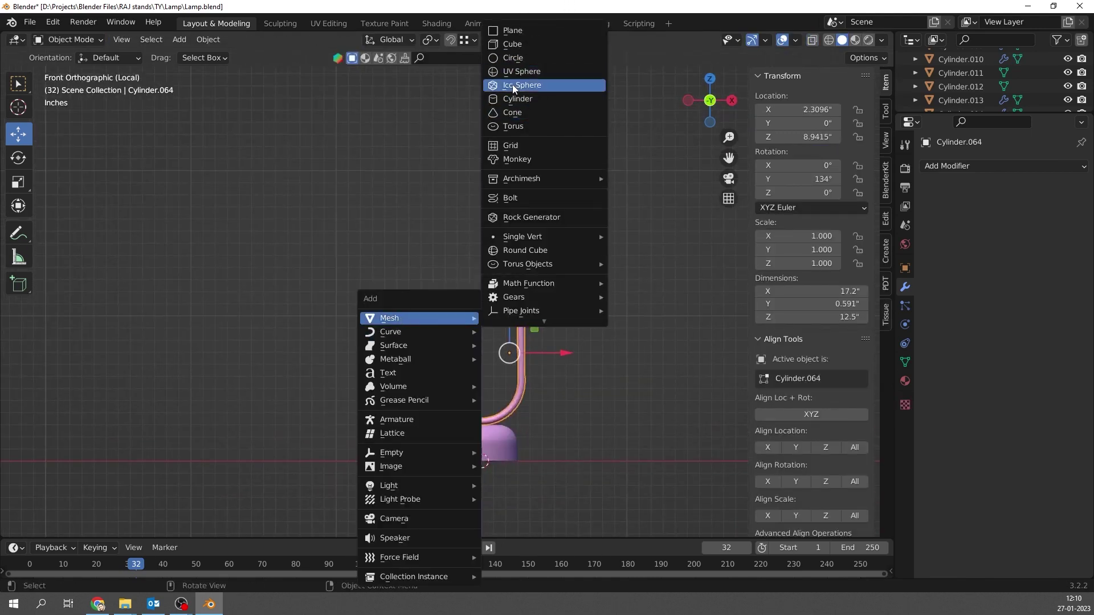
Add a circle mesh by mistake, then delete it
{"action": "left_click", "coordinate": [514, 58]}
{"action": "middle_click_drag", "start_coordinate": [486, 416], "coordinate": [513, 388]}
{"action": "key", "text": "s"}
{"action": "left_click", "coordinate": [525, 361]}
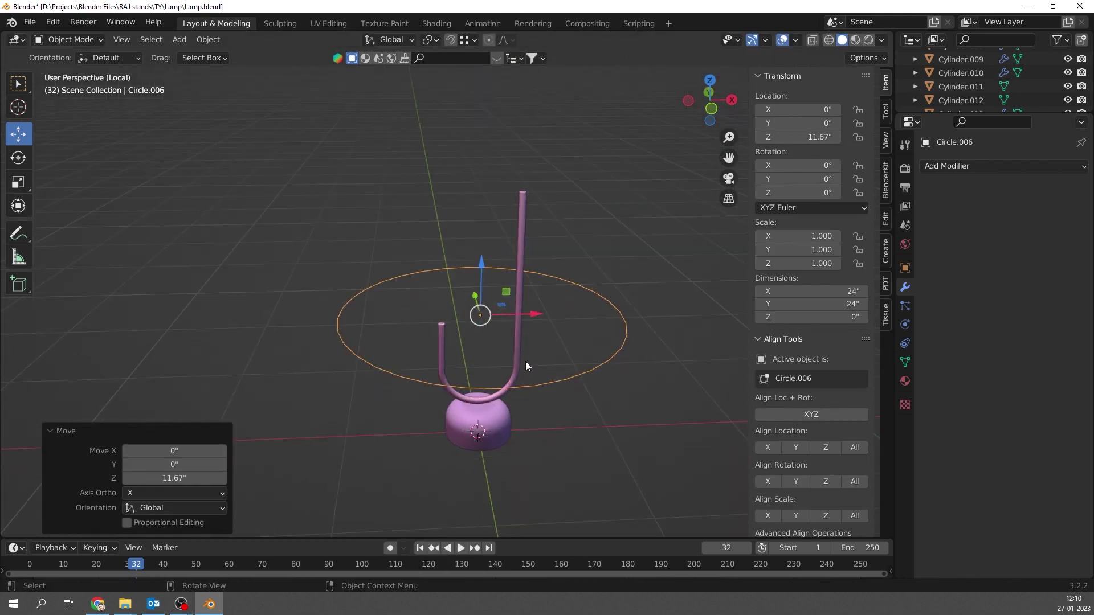
{"action": "key", "text": "Delete"}
Add a UV sphere, raise it to Z 20.089" above the pole, and set X and Y to 6"
{"action": "key", "text": "shift+a"}
{"action": "left_click", "coordinate": [310, 336]}
{"action": "left_click_drag", "start_coordinate": [477, 404], "coordinate": [479, 239]}
{"action": "key", "text": "KP_3"}
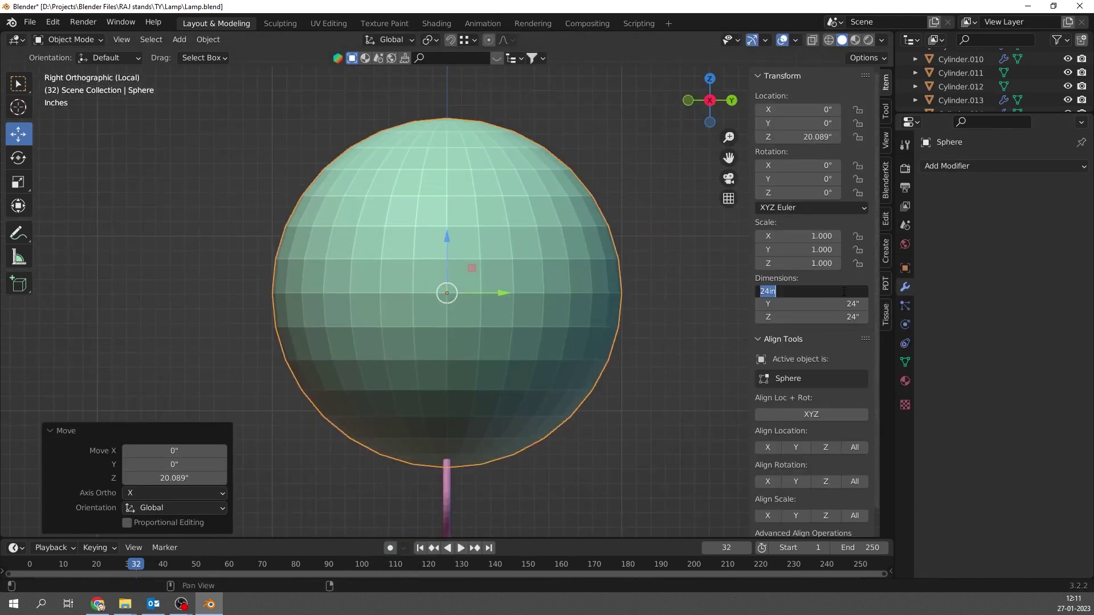
{"action": "key", "text": "6"}
{"action": "key", "text": "Tab"}
{"action": "key", "text": "6"}
{"action": "key", "text": "Tab"}
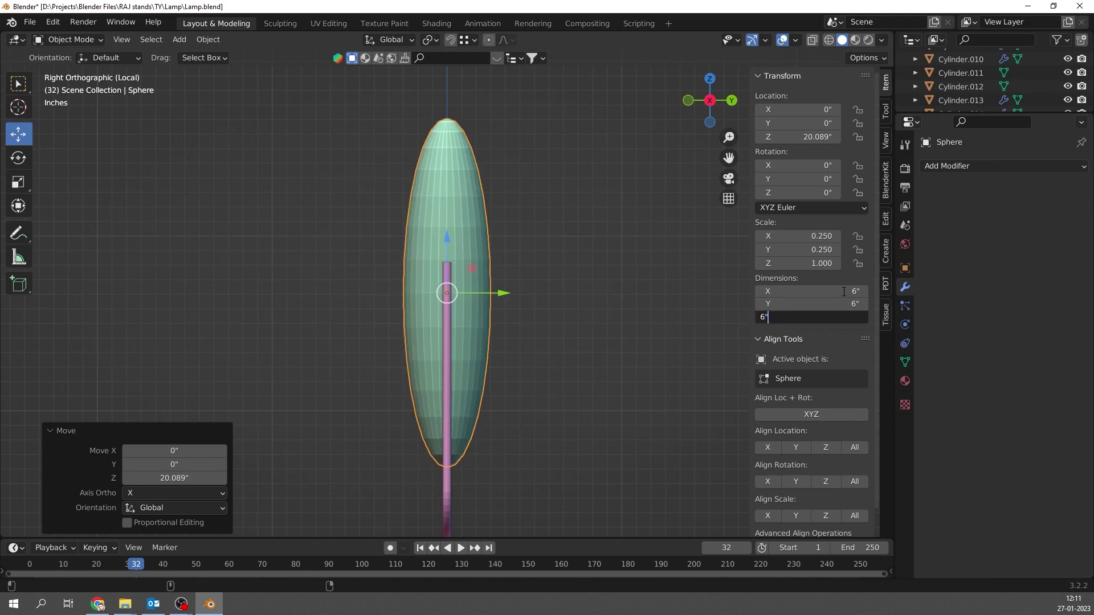
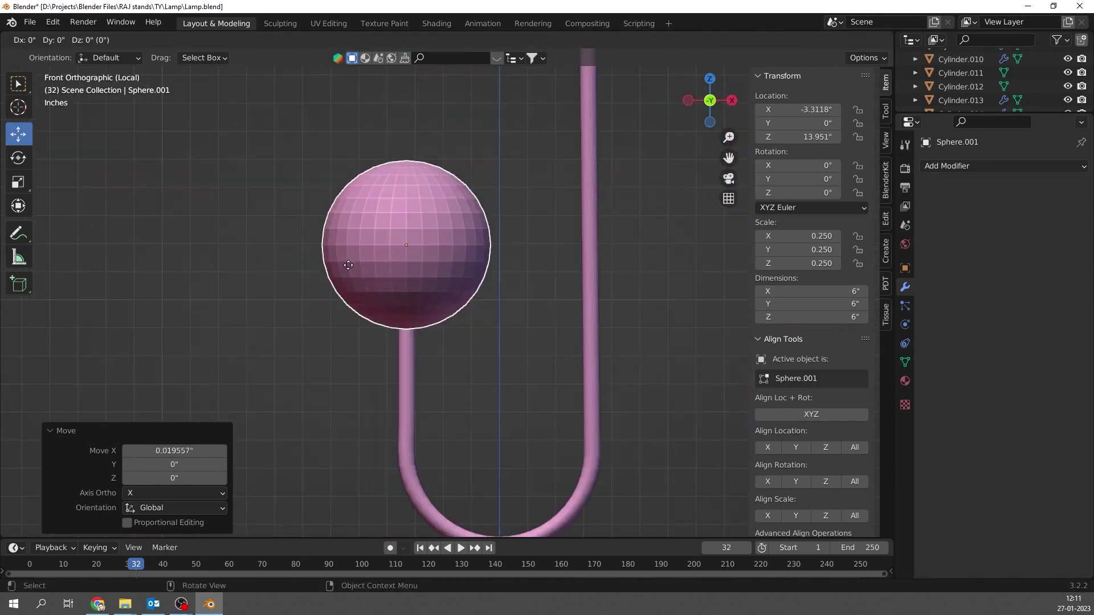
Delete the sphere's middle band of faces in X-ray, leaving top and bottom caps
{"action": "key", "text": "Tab"}
{"action": "key", "text": "alt+z"}
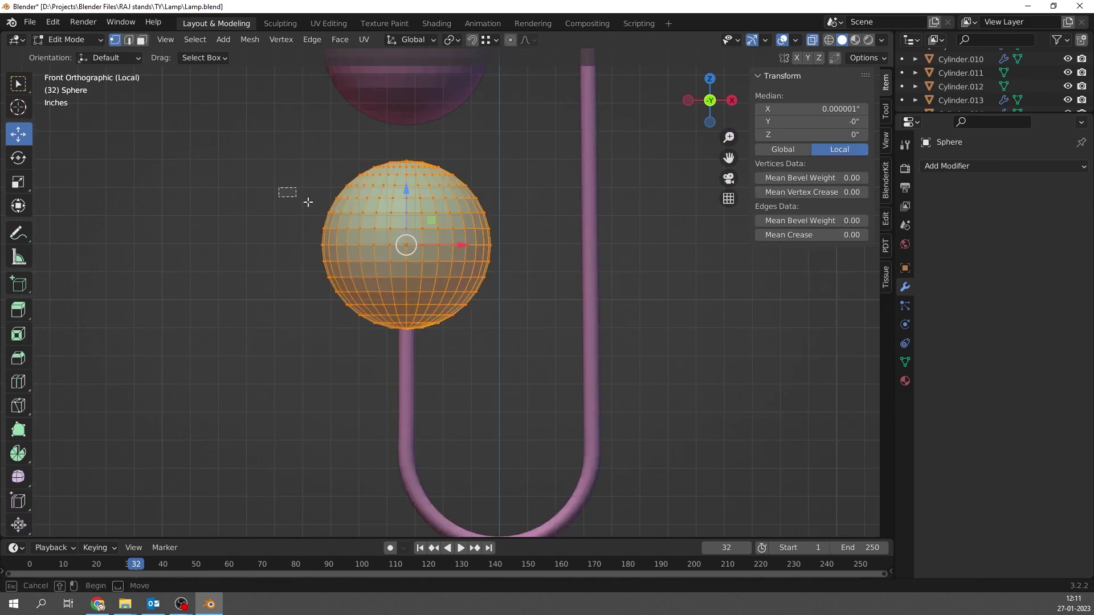
{"action": "left_click_drag", "start_coordinate": [279, 188], "coordinate": [548, 309]}
{"action": "key", "text": "x"}
{"action": "left_click", "coordinate": [541, 299]}
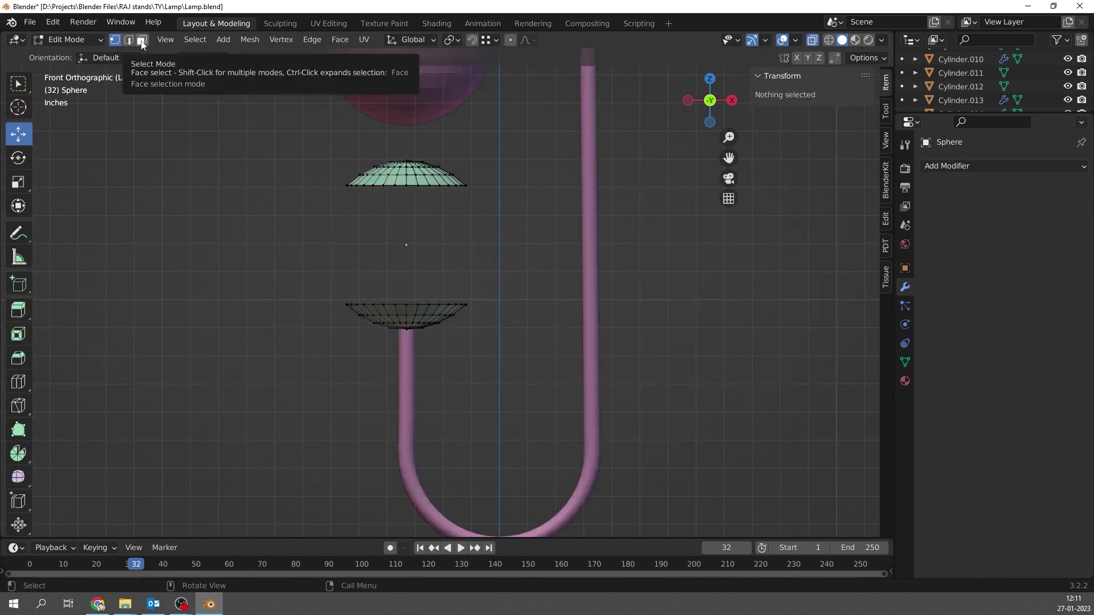
{"action": "middle_click_drag", "start_coordinate": [399, 245], "coordinate": [463, 220]}
{"action": "key", "text": "Tab"}
{"action": "key", "text": "alt+z"}
Add Solidify and Subdivision Surface modifiers to the caps, with viewport level 4
{"action": "left_click", "coordinate": [948, 166]}
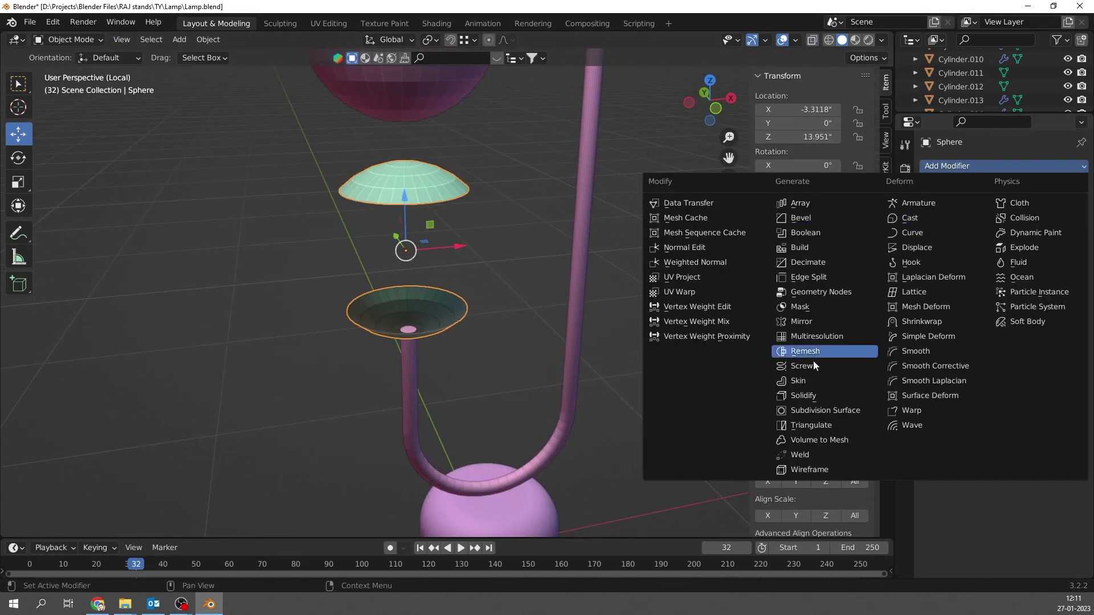
{"action": "left_click", "coordinate": [803, 396]}
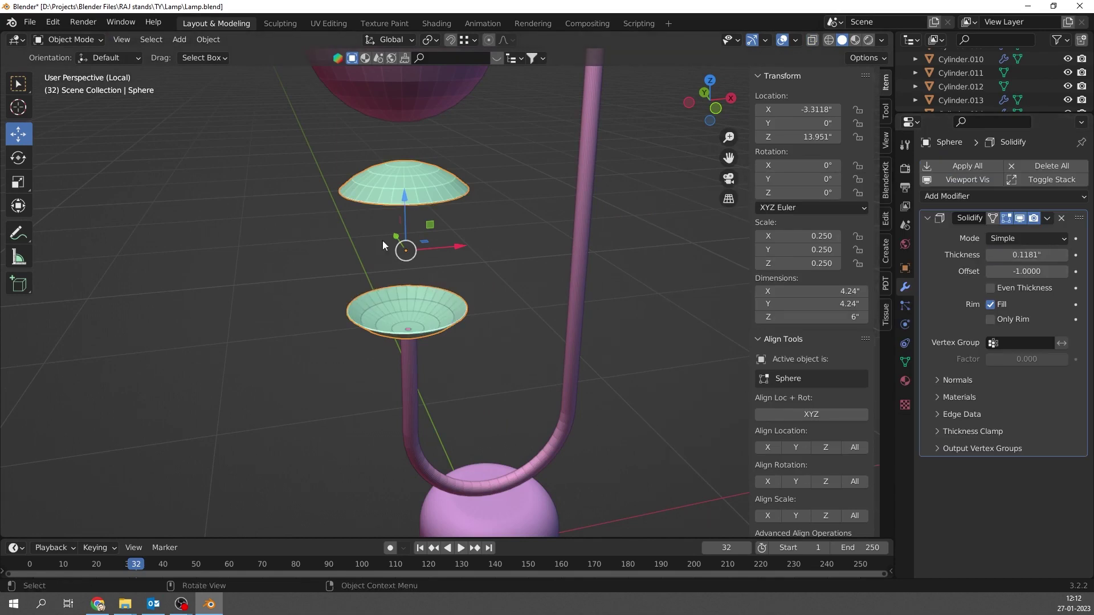
{"action": "left_click_drag", "start_coordinate": [405, 196], "coordinate": [405, 193]}
{"action": "left_click", "coordinate": [948, 196]}
{"action": "left_click", "coordinate": [797, 438]}
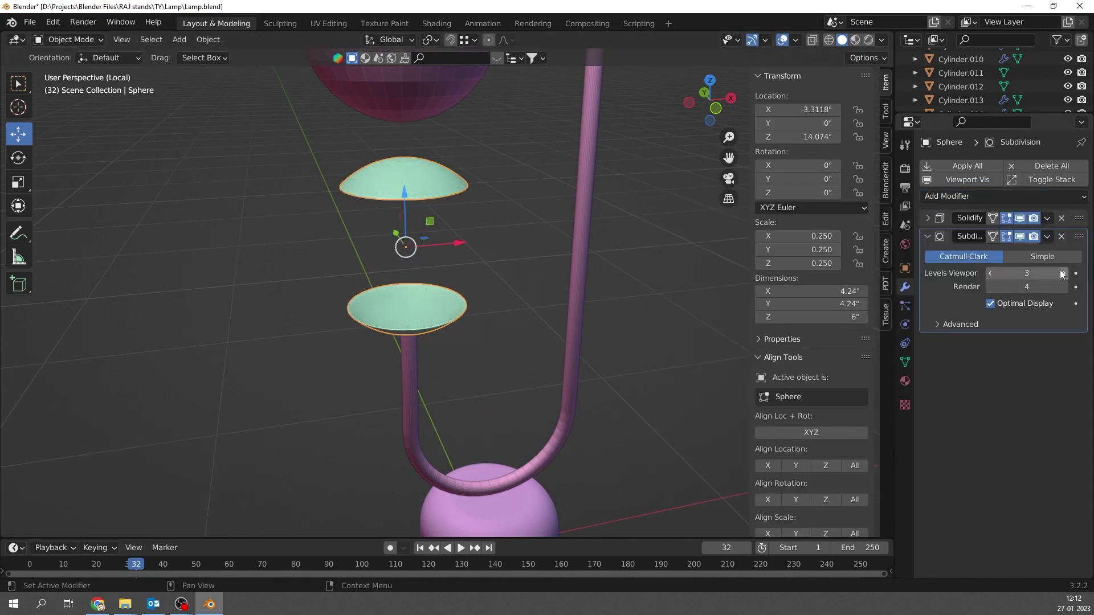
{"action": "left_click", "coordinate": [1062, 274]}
{"action": "right_click", "coordinate": [412, 191]}
{"action": "key", "text": "Tab"}
Dissolve the top cap's centre vertex and inset its central face into a ring
{"action": "scroll", "coordinate": [371, 113], "scroll_direction": "up", "scroll_amount": 3}
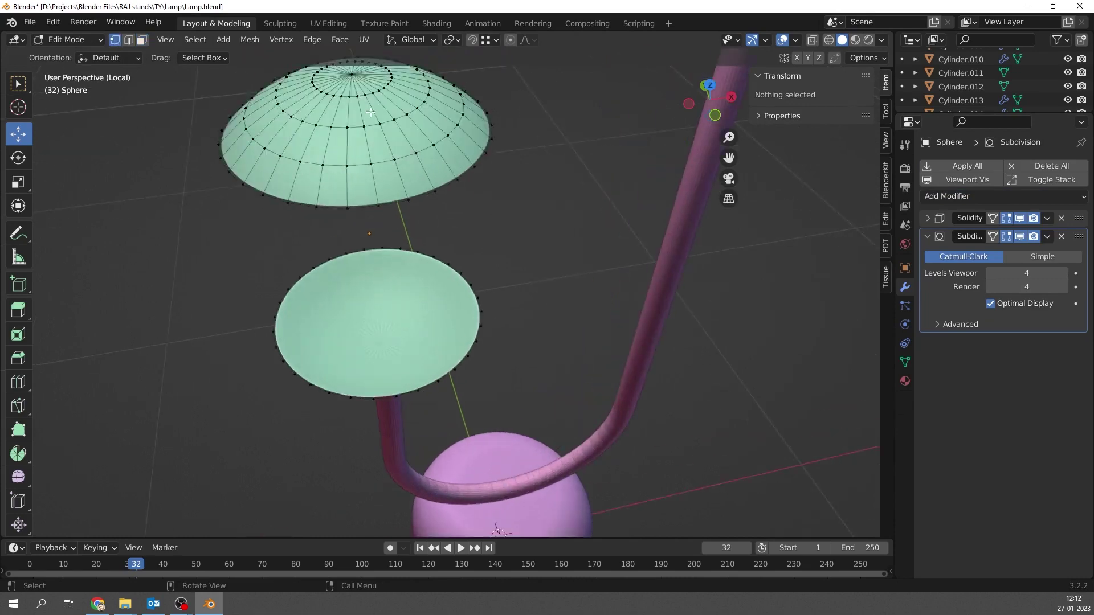
{"action": "middle_click_drag", "start_coordinate": [371, 113], "coordinate": [403, 222], "text": "shift"}
{"action": "left_click", "coordinate": [384, 185]}
{"action": "scroll", "coordinate": [383, 188], "scroll_direction": "up", "scroll_amount": 5}
{"action": "key", "text": "x"}
{"action": "left_click", "coordinate": [351, 290]}
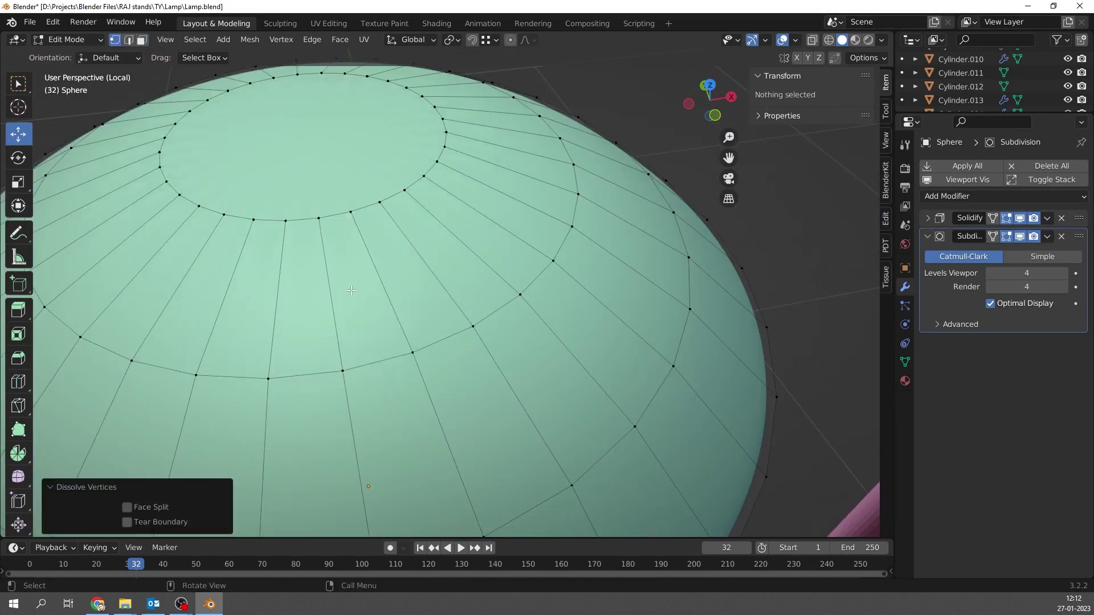
{"action": "scroll", "coordinate": [350, 290], "scroll_direction": "down", "scroll_amount": 4}
{"action": "left_click", "coordinate": [438, 242]}
{"action": "scroll", "coordinate": [438, 242], "scroll_direction": "up", "scroll_amount": 4}
{"action": "key", "text": "i"}
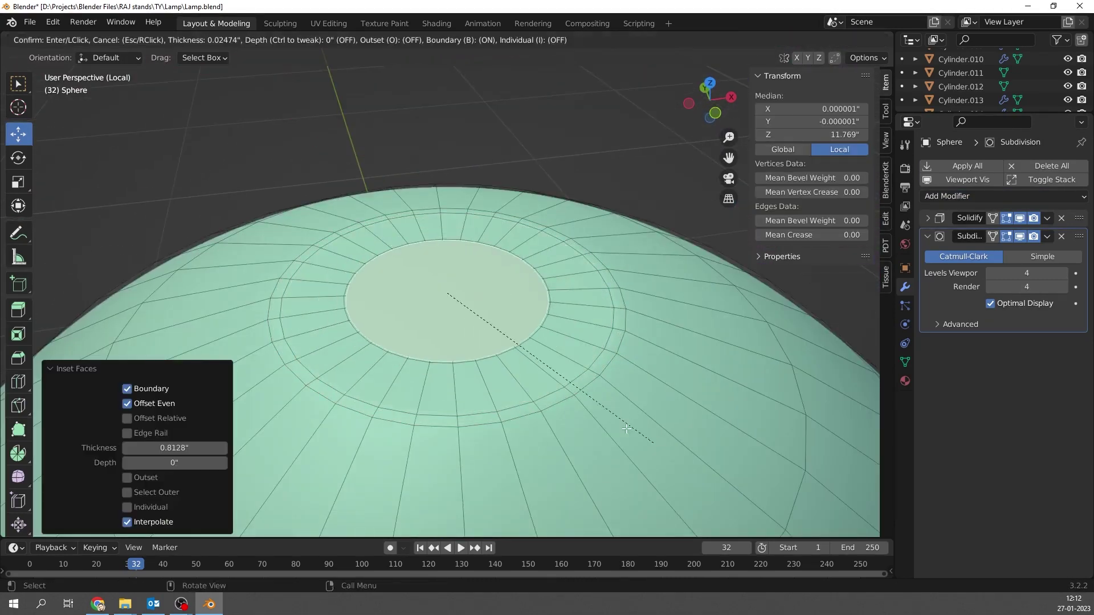
{"action": "left_click", "coordinate": [626, 428]}
{"action": "scroll", "coordinate": [581, 349], "scroll_direction": "down", "scroll_amount": 5}
Edge-slide the new loop along the top cap
{"action": "middle_click_drag", "start_coordinate": [581, 349], "coordinate": [562, 325]}
{"action": "key", "text": "g"}
{"action": "key", "text": "g"}
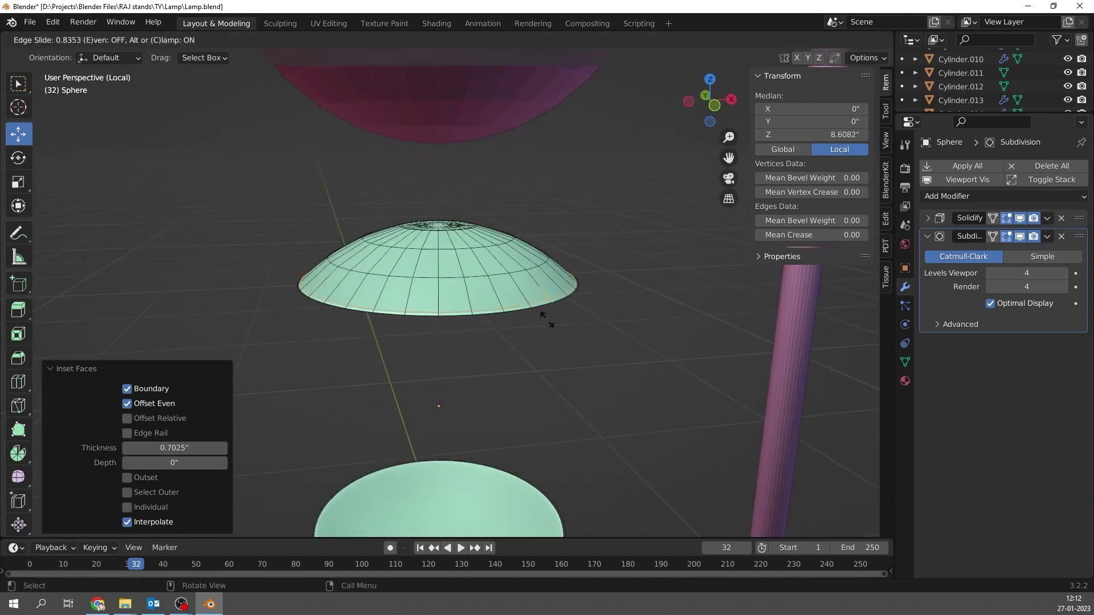
{"action": "left_click", "coordinate": [545, 318]}
{"action": "scroll", "coordinate": [546, 318], "scroll_direction": "down", "scroll_amount": 4}
Dissolve a vertex loop on the lower cap and inset a ring around its tube opening
{"action": "middle_click_drag", "start_coordinate": [435, 305], "coordinate": [439, 464]}
{"action": "scroll", "coordinate": [433, 473], "scroll_direction": "up", "scroll_amount": 3}
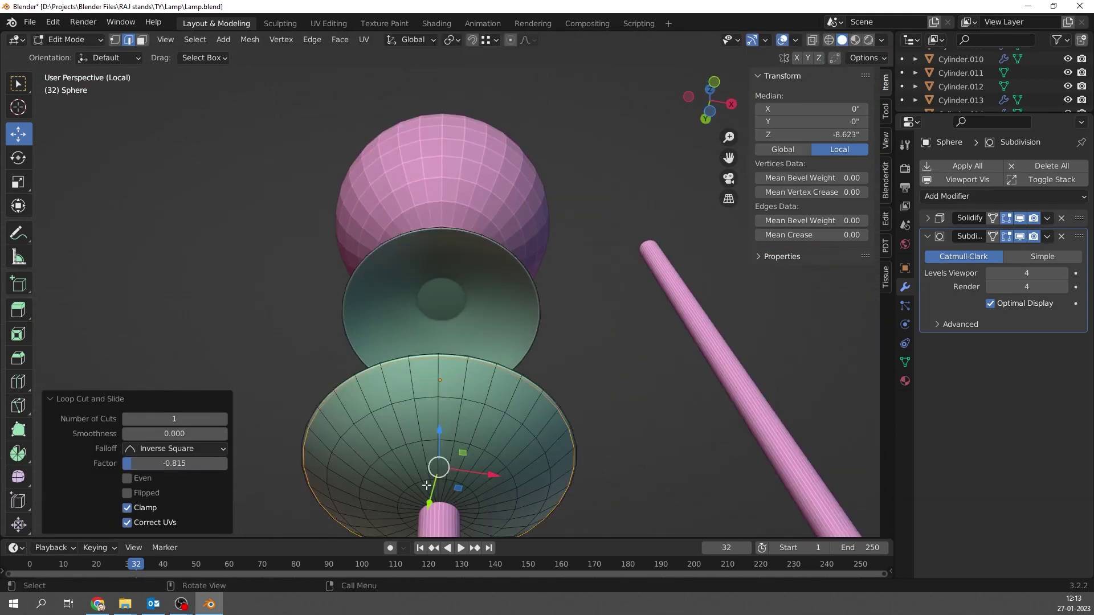
{"action": "left_click", "coordinate": [115, 39]}
{"action": "key", "text": "alt+a"}
{"action": "left_click", "coordinate": [413, 449], "text": "alt"}
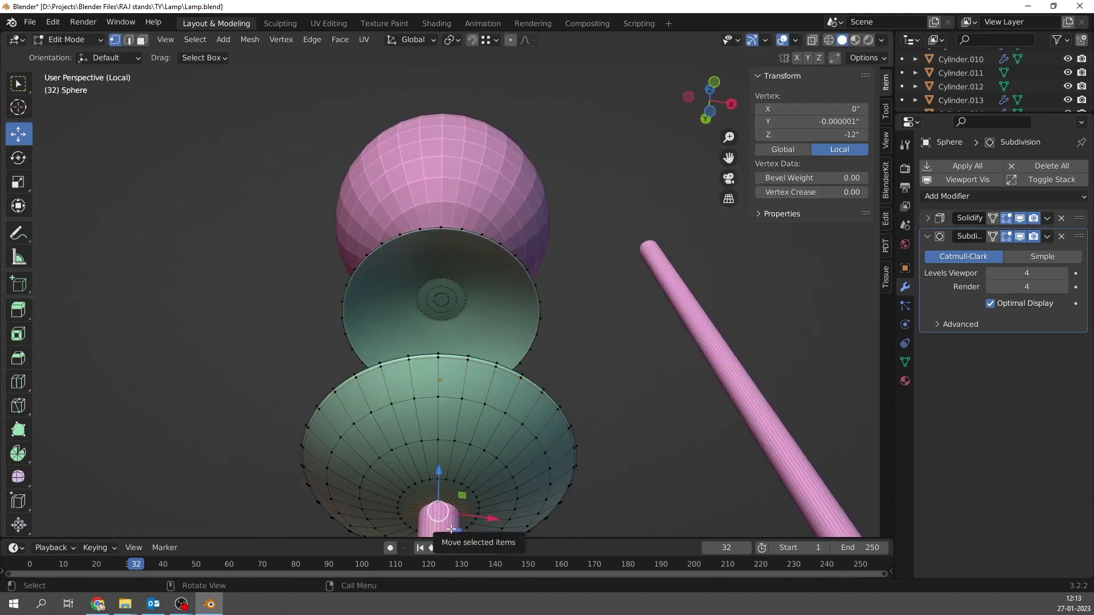
{"action": "key", "text": "ctrl+x"}
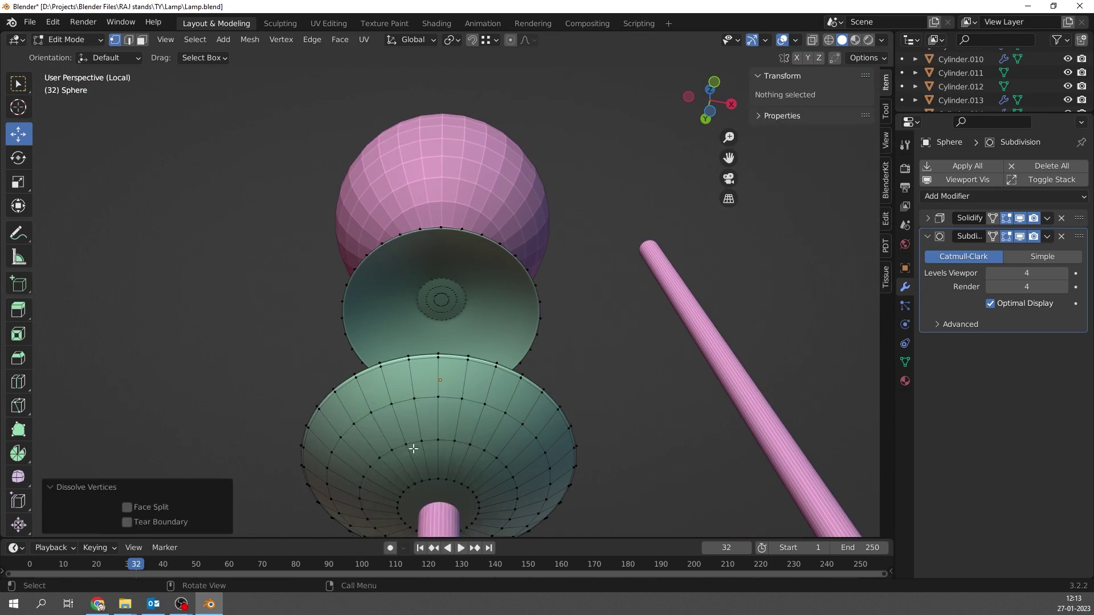
{"action": "key", "text": "3"}
{"action": "left_click", "coordinate": [439, 507], "text": "alt"}
{"action": "key", "text": "i"}
{"action": "left_click", "coordinate": [535, 518]}
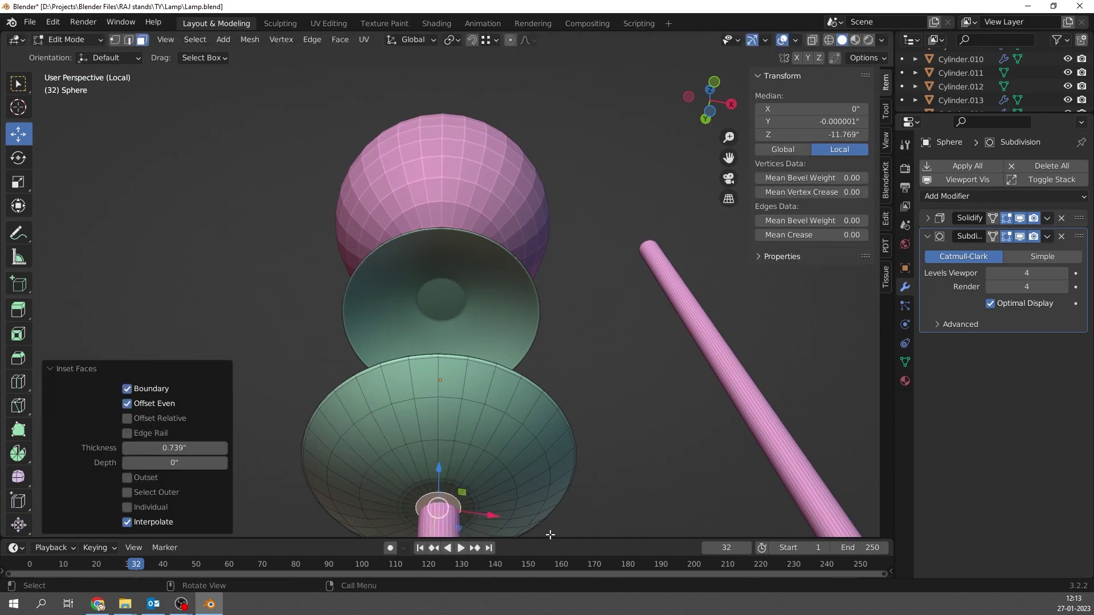
{"action": "mouse_move", "coordinate": [370, 420]}
{"action": "middle_mouse_down"}
{"action": "mouse_move", "coordinate": [412, 391]}
{"action": "mouse_move", "coordinate": [467, 382]}
{"action": "middle_mouse_up"}
{"action": "key", "text": "Tab"}
{"action": "left_click", "coordinate": [452, 127]}
In front view, lower Sphere.001 along Z to sit between the caps
{"action": "scroll", "coordinate": [452, 127], "scroll_direction": "down", "scroll_amount": 3}
{"action": "key", "text": "g"}
{"action": "key", "text": "z"}
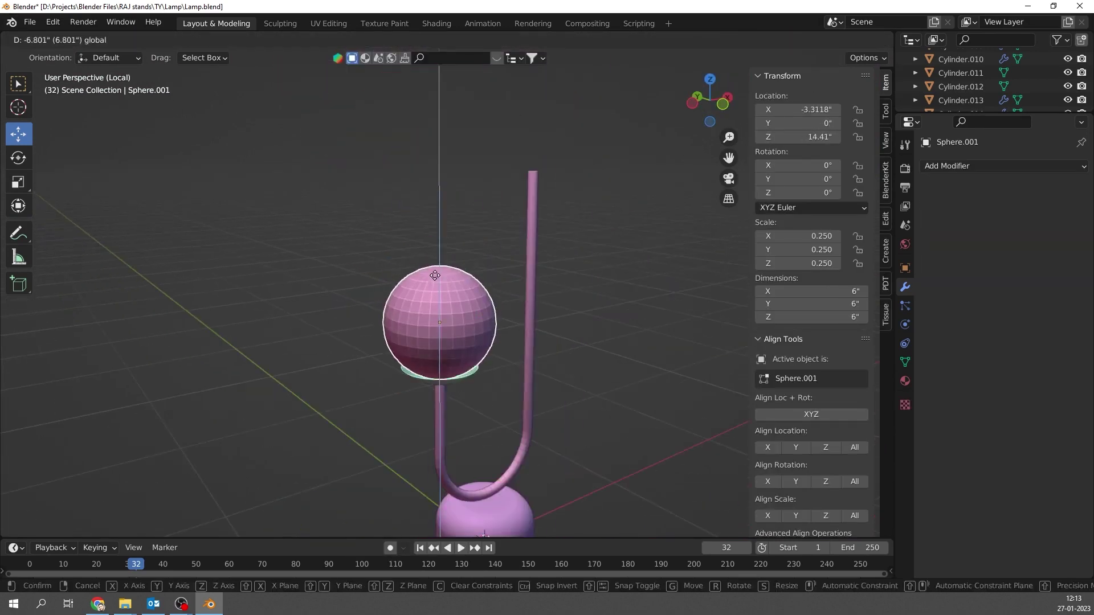
{"action": "left_click", "coordinate": [477, 308]}
{"action": "left_click", "coordinate": [466, 378]}
{"action": "key", "text": "KP_1"}
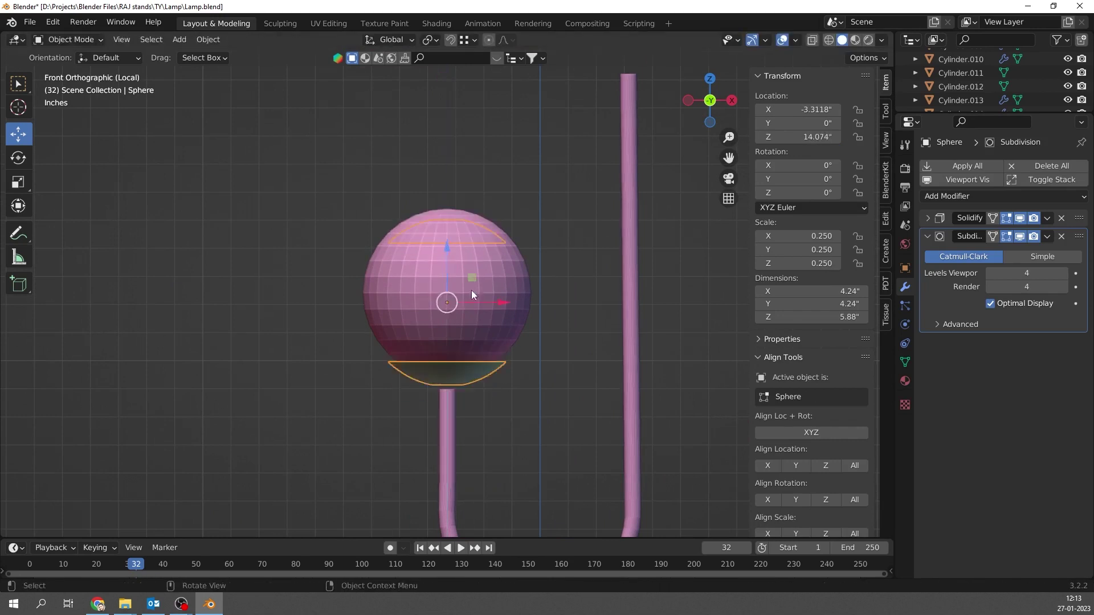
{"action": "left_click", "coordinate": [471, 290]}
{"action": "key", "text": "g"}
{"action": "key", "text": "z"}
{"action": "left_click", "coordinate": [448, 258]}
Enlarge the caps slightly, then place the globe at height 14.073 with scale 0.253
{"action": "left_click", "coordinate": [474, 234]}
{"action": "key", "text": "s"}
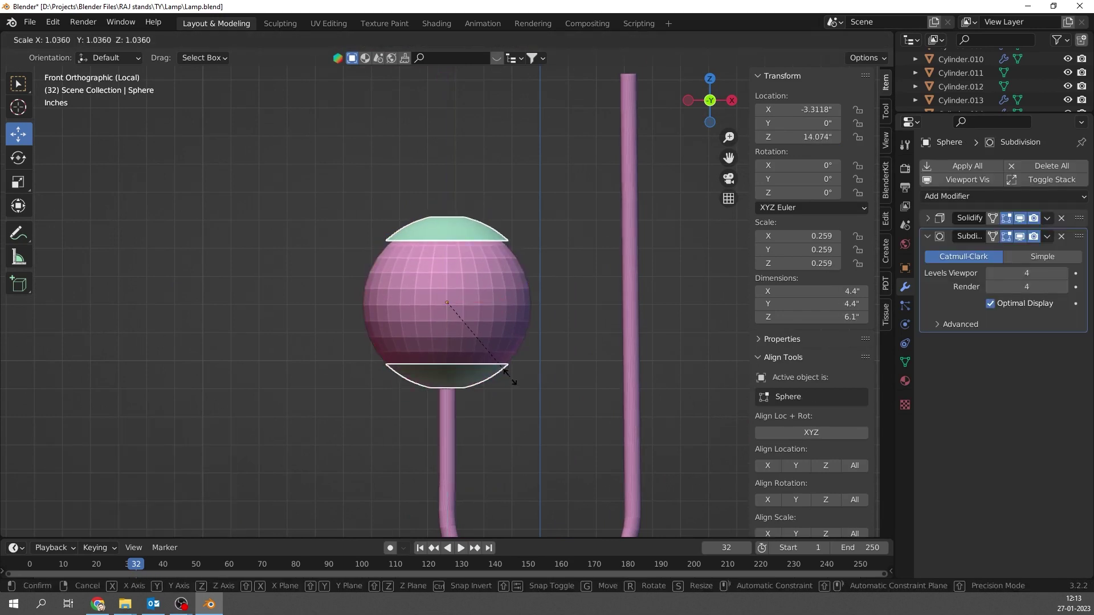
{"action": "left_click", "coordinate": [513, 380]}
{"action": "left_click", "coordinate": [456, 319]}
{"action": "key", "text": "g"}
{"action": "key", "text": "z"}
{"action": "left_click", "coordinate": [441, 299]}
{"action": "scroll", "coordinate": [402, 180], "scroll_direction": "up", "scroll_amount": 3}
{"action": "key", "text": "g"}
{"action": "key", "text": "z"}
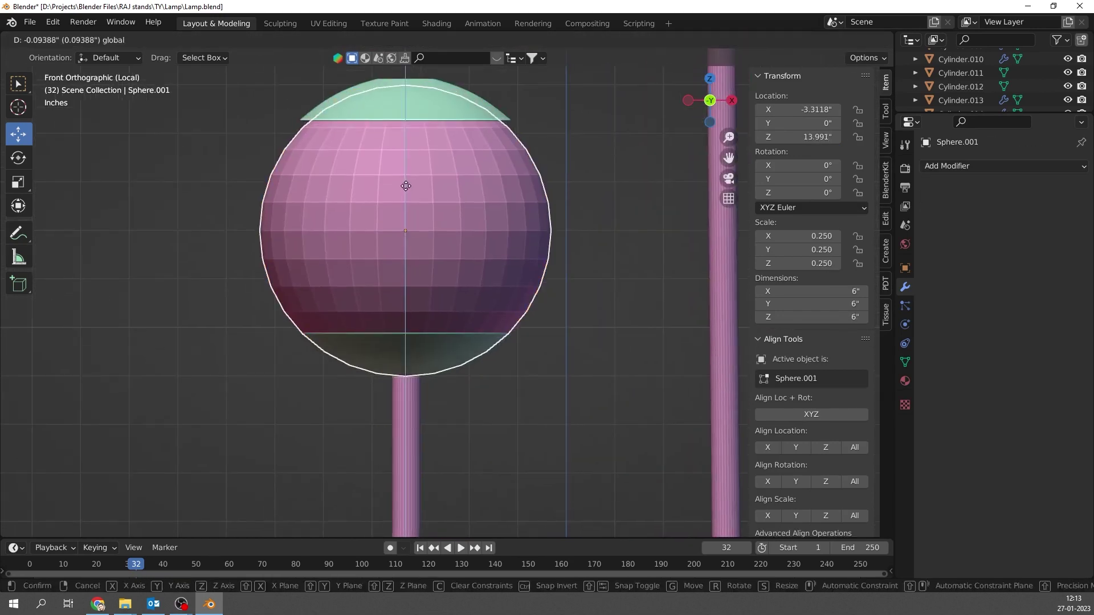
{"action": "left_click", "coordinate": [406, 185]}
{"action": "key", "text": "s"}
{"action": "left_click", "coordinate": [505, 300]}
Add level-3 Subdivision to the globe for viewport and render, scaling it to 0.255
{"action": "key", "text": "ctrl+1"}
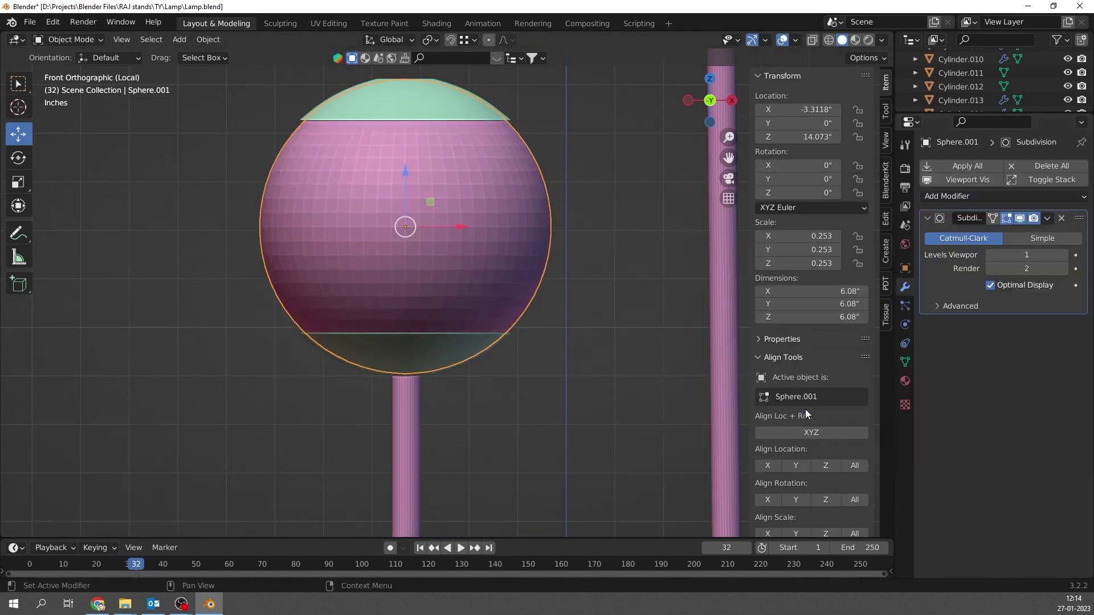
{"action": "left_click", "coordinate": [1063, 273]}
{"action": "key", "text": "s"}
{"action": "left_click", "coordinate": [559, 373]}
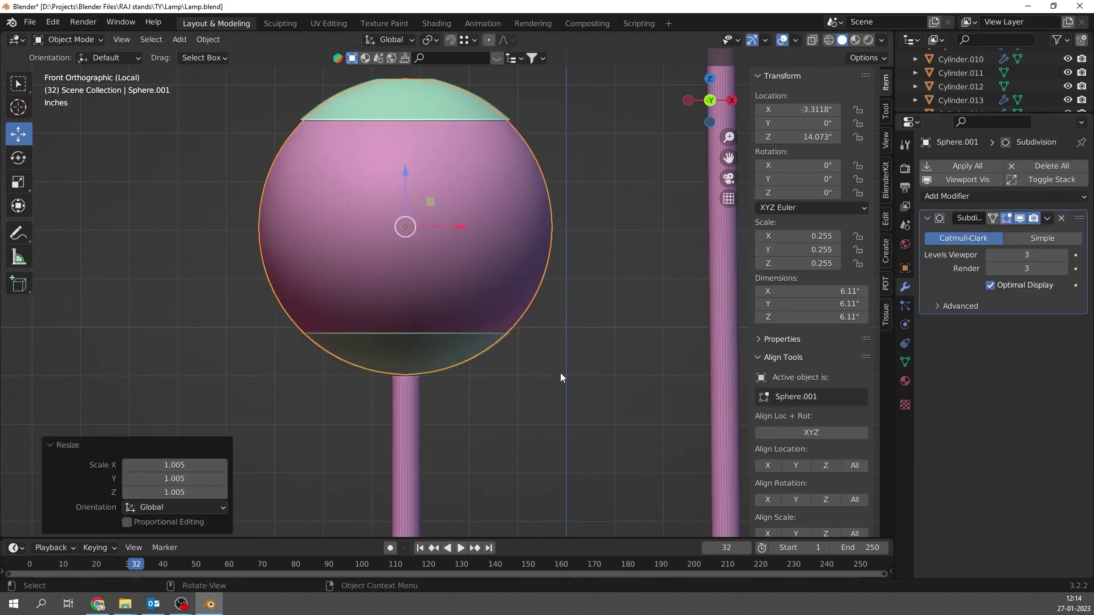
{"action": "left_click", "coordinate": [406, 180]}
{"action": "scroll", "coordinate": [407, 180], "scroll_direction": "down", "scroll_amount": 4}
{"action": "middle_click_drag", "start_coordinate": [451, 285], "coordinate": [502, 350]}
{"action": "left_click", "coordinate": [501, 350]}
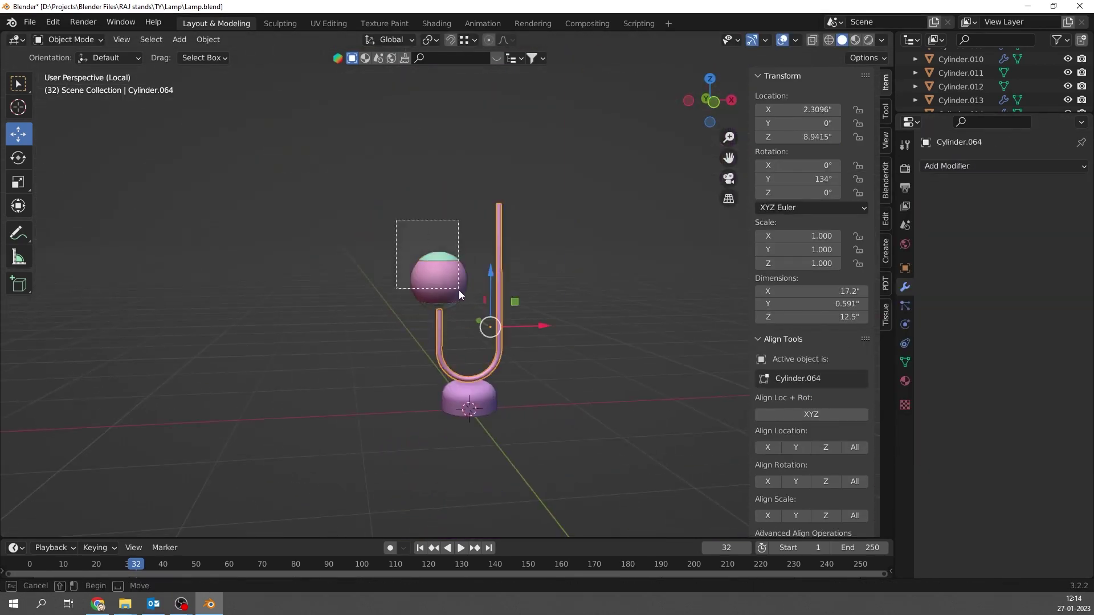
Move the globe and caps along X onto the tube's right arm and shrink them to 0.544
{"action": "left_click_drag", "start_coordinate": [395, 219], "coordinate": [459, 288]}
{"action": "key", "text": "KP_1"}
{"action": "key", "text": "g"}
{"action": "key", "text": "x"}
{"action": "left_click", "coordinate": [499, 188]}
{"action": "key", "text": "KP_Decimal"}
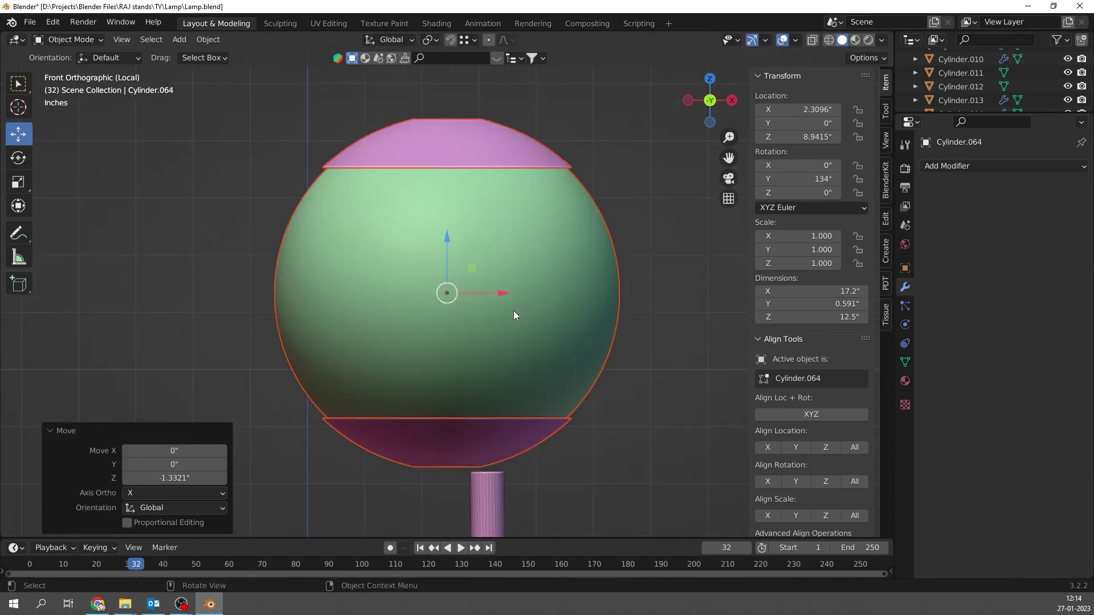
{"action": "key", "text": "s"}
{"action": "left_click", "coordinate": [493, 329]}
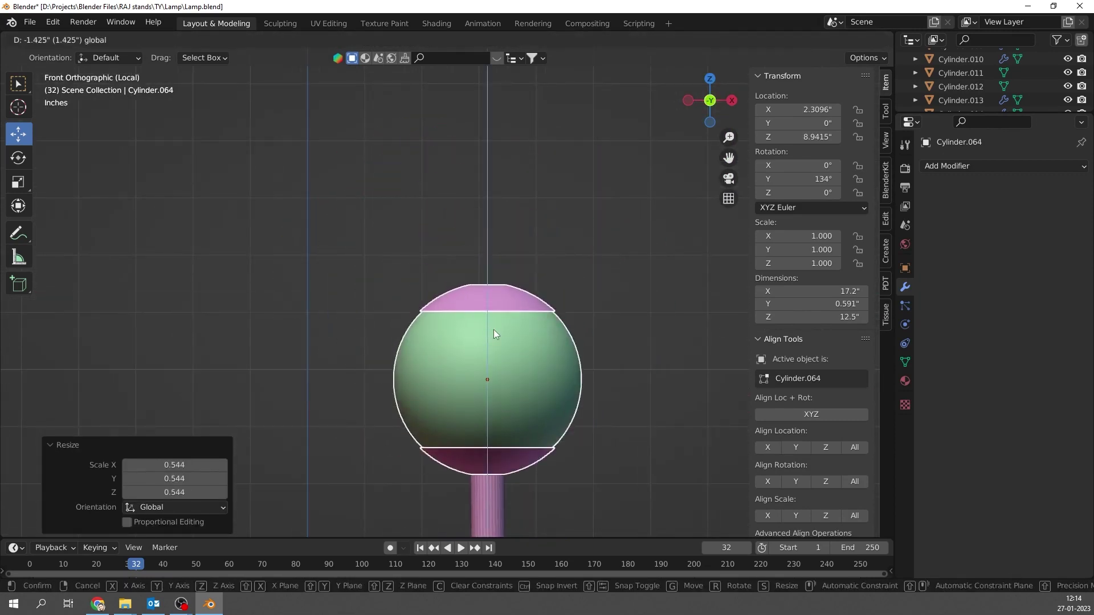
{"action": "scroll", "coordinate": [454, 398], "scroll_direction": "down", "scroll_amount": 5}
Duplicate the looped tube and rotate the copy 180° around Y
{"action": "key", "text": "shift+d"}
{"action": "key", "text": "z"}
{"action": "left_click", "coordinate": [454, 245]}
{"action": "key", "text": "r"}
{"action": "key", "text": "y"}
{"action": "key", "text": "1"}
{"action": "key", "text": "8"}
{"action": "key", "text": "0"}
{"action": "key", "text": "Return"}
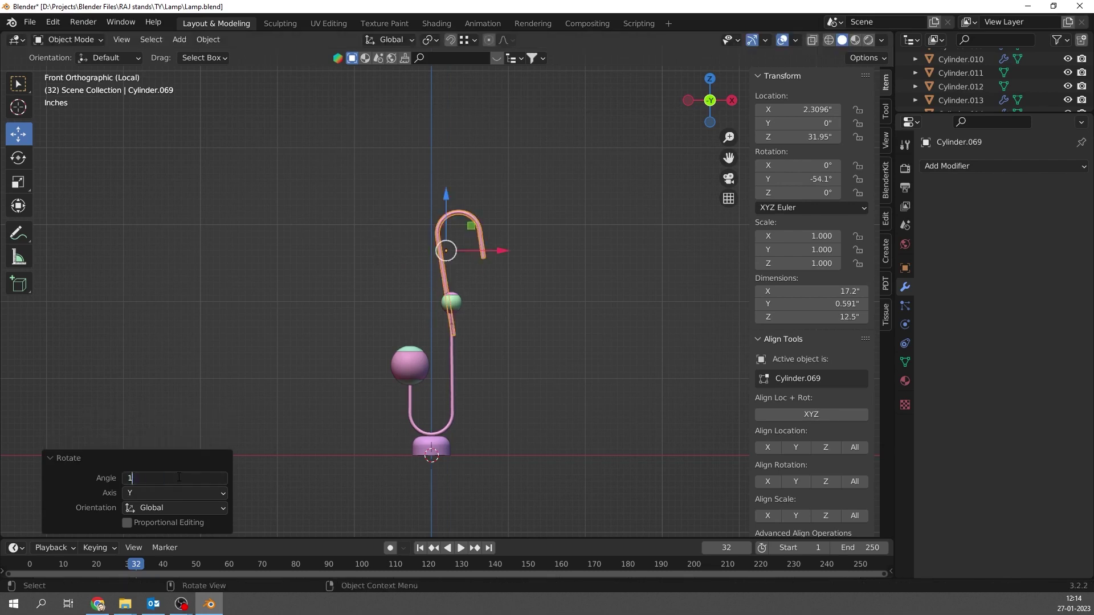
Shift the flipped tube copy Cylinder.069 left and down so it arches into the large globe
{"action": "scroll", "coordinate": [467, 306], "scroll_direction": "up", "scroll_amount": 3}
{"action": "key", "text": "g"}
{"action": "key", "text": "x"}
{"action": "left_click", "coordinate": [417, 102]}
{"action": "key", "text": "g"}
{"action": "key", "text": "z"}
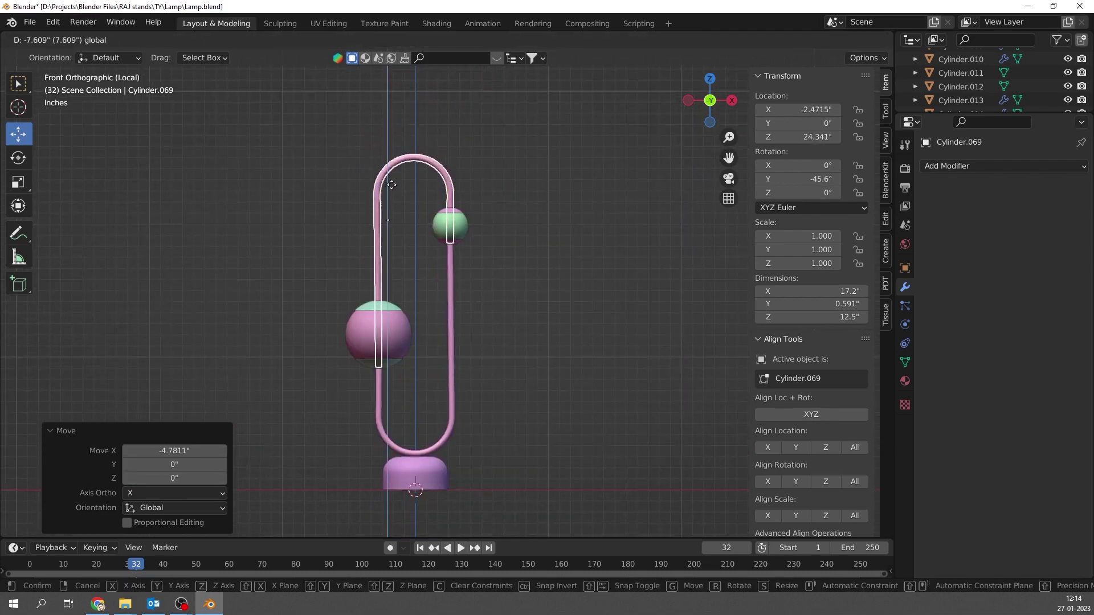
{"action": "left_click", "coordinate": [393, 178]}
{"action": "key", "text": "Tab"}
Raise the arched tube's end ring to a new height
{"action": "scroll", "coordinate": [436, 165], "scroll_direction": "up", "scroll_amount": 5}
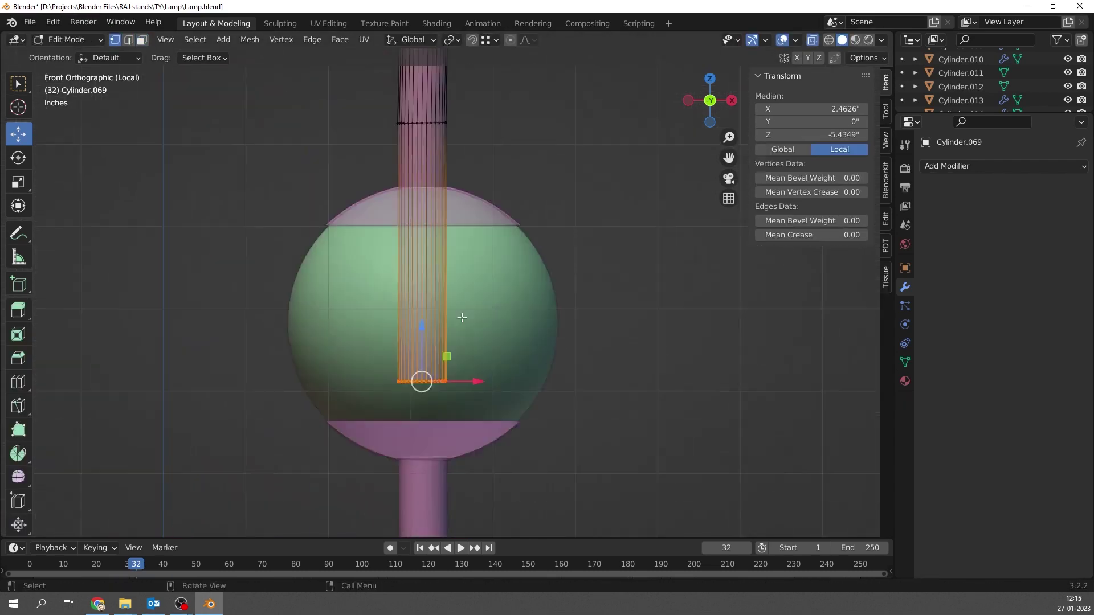
{"action": "key", "text": "g"}
{"action": "left_click", "coordinate": [433, 92]}
{"action": "scroll", "coordinate": [410, 139], "scroll_direction": "down", "scroll_amount": 5}
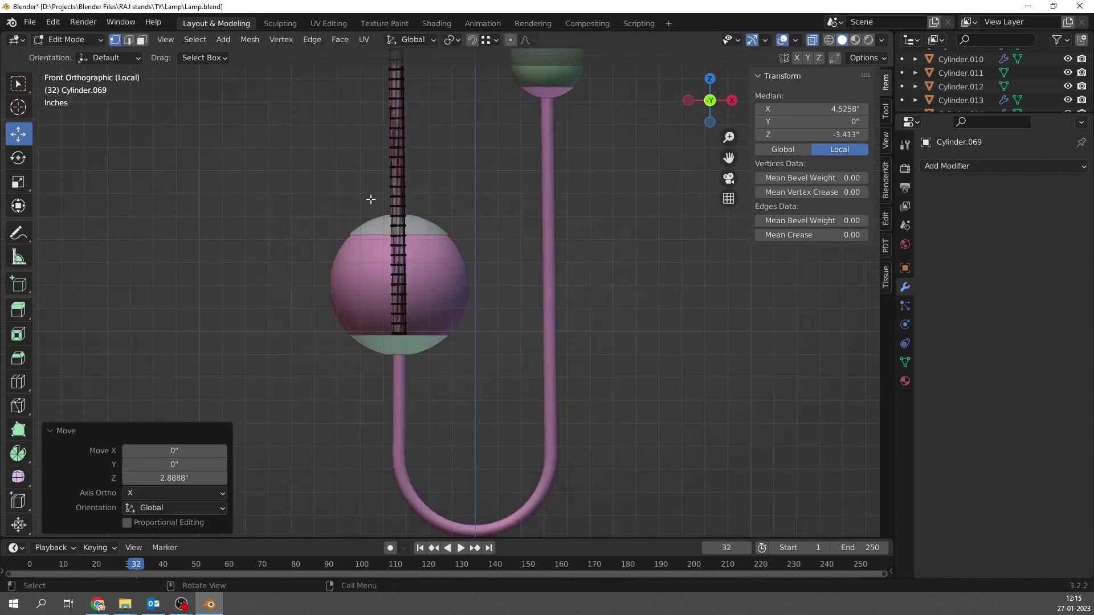
Delete the inner strip of faces from the tube
{"action": "left_click_drag", "start_coordinate": [372, 181], "coordinate": [468, 326]}
{"action": "key", "text": "x"}
{"action": "left_click", "coordinate": [432, 276]}
{"action": "key", "text": "ctrl+z"}
{"action": "scroll", "coordinate": [414, 236], "scroll_direction": "up", "scroll_amount": 3}
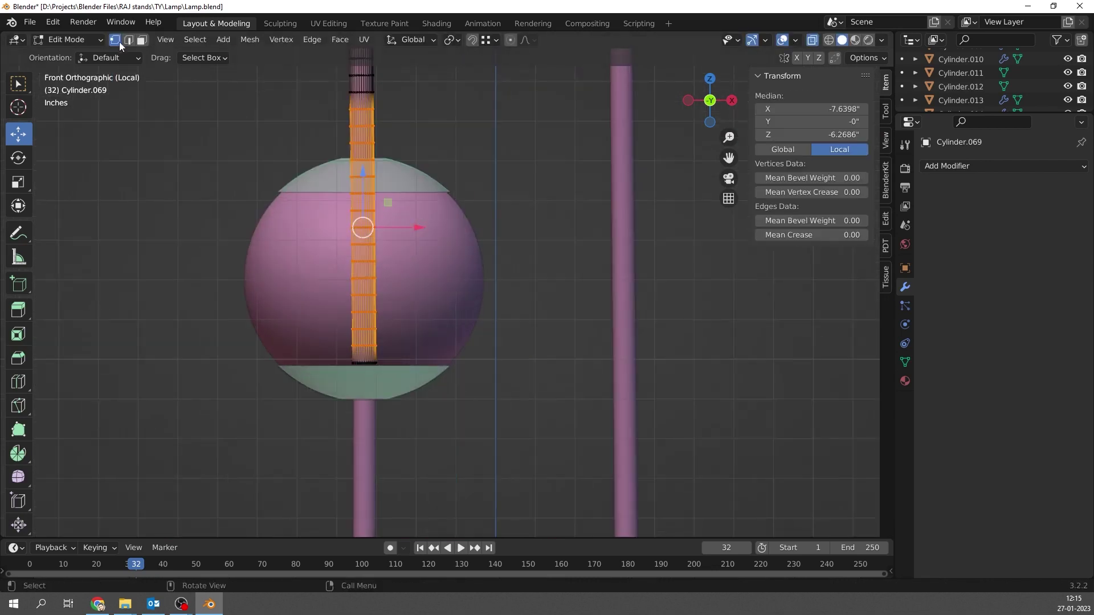
{"action": "key", "text": "x"}
{"action": "left_click", "coordinate": [437, 386]}
{"action": "scroll", "coordinate": [421, 228], "scroll_direction": "up", "scroll_amount": 5}
Lower the tube's bottom ring onto the top of the globe
{"action": "left_click_drag", "start_coordinate": [176, 151], "coordinate": [398, 247]}
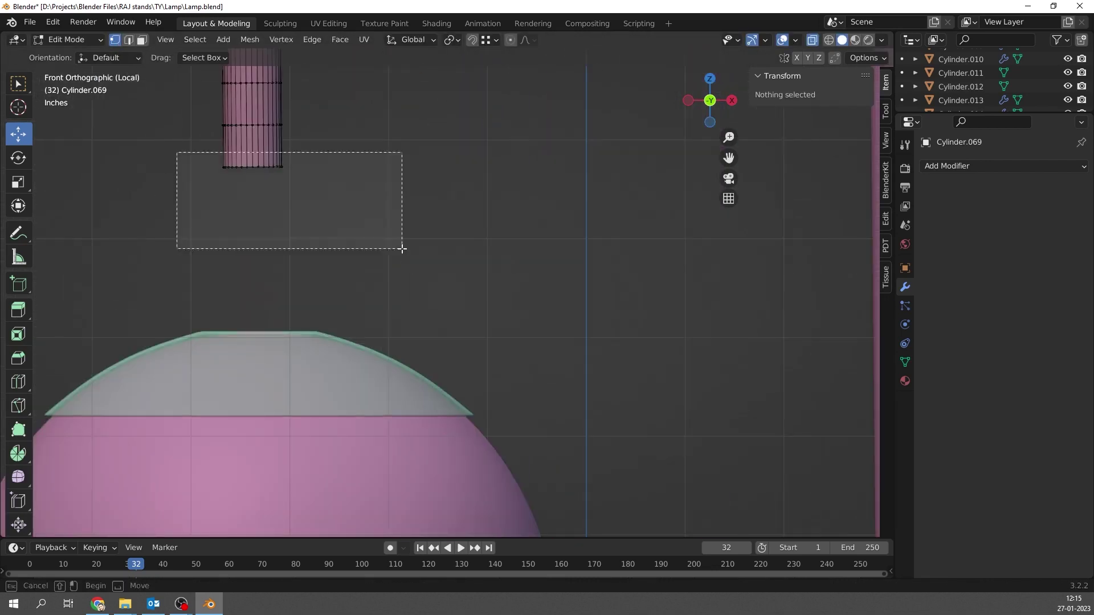
{"action": "key", "text": "g"}
{"action": "left_click", "coordinate": [257, 277]}
{"action": "middle_click_drag", "start_coordinate": [254, 290], "coordinate": [284, 274]}
{"action": "left_click", "coordinate": [422, 372]}
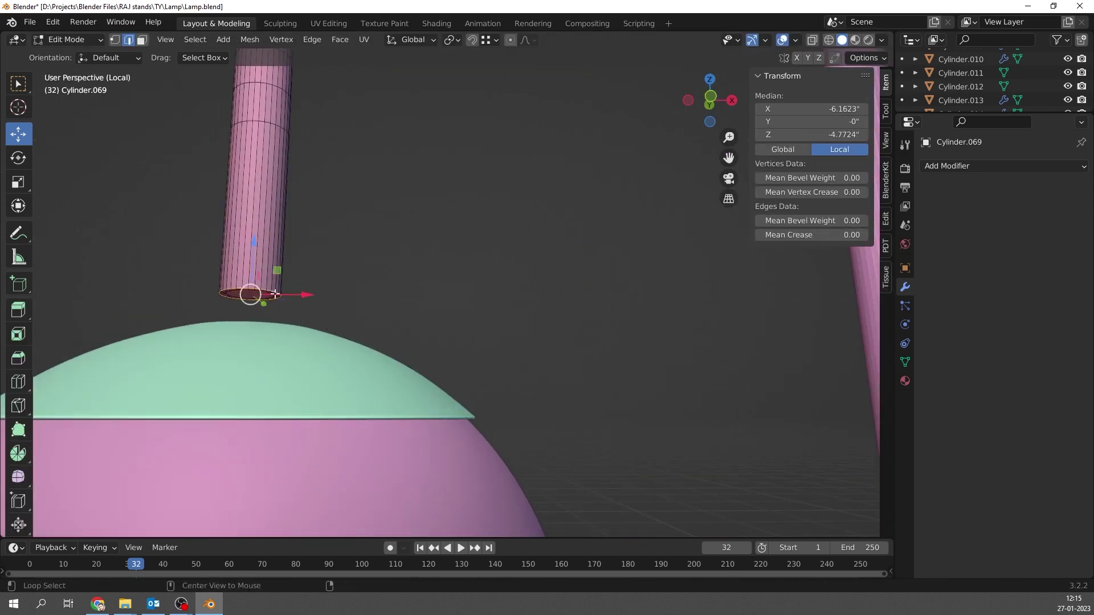
{"action": "key", "text": "KP_Decimal"}
{"action": "key", "text": "Tab"}
{"action": "scroll", "coordinate": [432, 247], "scroll_direction": "down", "scroll_amount": 5}
Readjust the tube's end ring in front view
{"action": "key", "text": "Tab"}
{"action": "key", "text": "KP_1"}
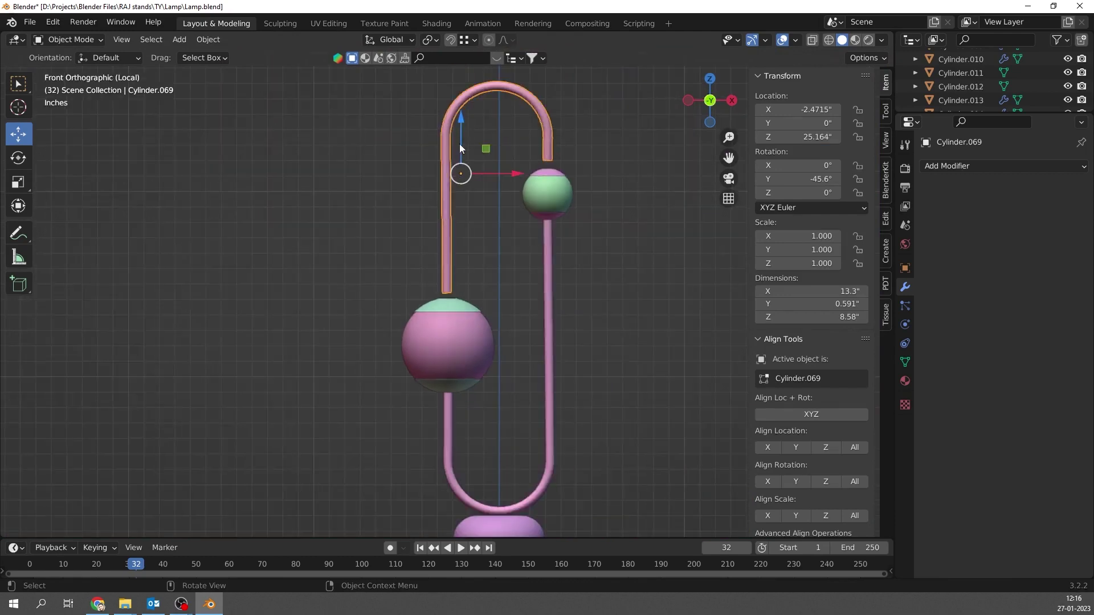
{"action": "scroll", "coordinate": [429, 319], "scroll_direction": "up", "scroll_amount": 4}
{"action": "scroll", "coordinate": [409, 352], "scroll_direction": "up", "scroll_amount": 3}
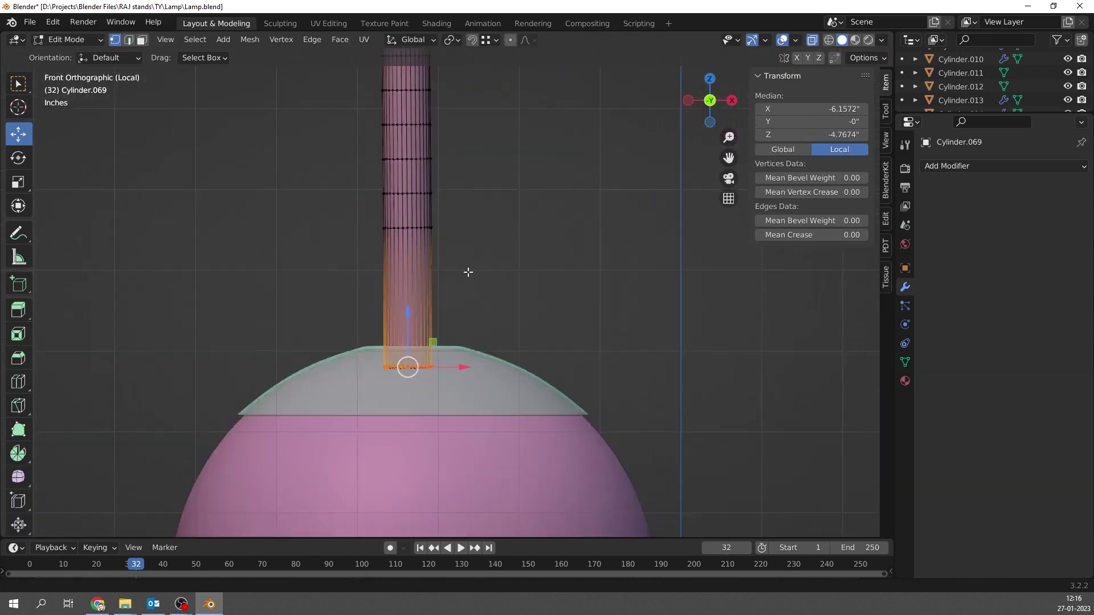
{"action": "key", "text": "g"}
{"action": "left_click", "coordinate": [433, 342]}
{"action": "key", "text": "Tab"}
{"action": "scroll", "coordinate": [456, 317], "scroll_direction": "down", "scroll_amount": 5}
Select the arched tube and frame it in front view
{"action": "middle_click_drag", "start_coordinate": [455, 317], "coordinate": [451, 341]}
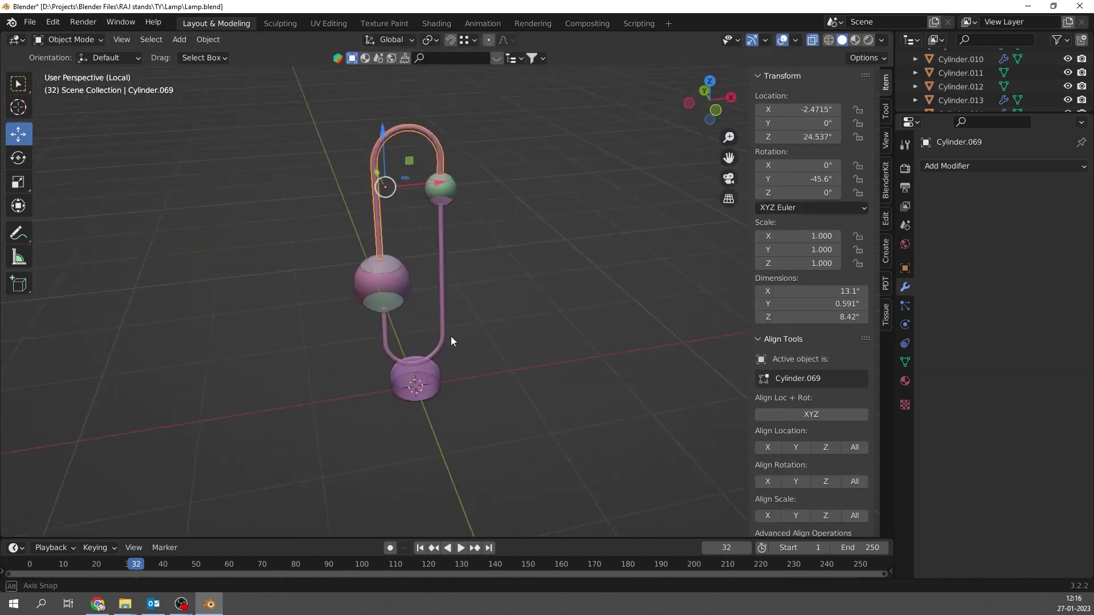
{"action": "left_click", "coordinate": [531, 408]}
{"action": "key", "text": "KP_Decimal"}
{"action": "key", "text": "KP_1"}
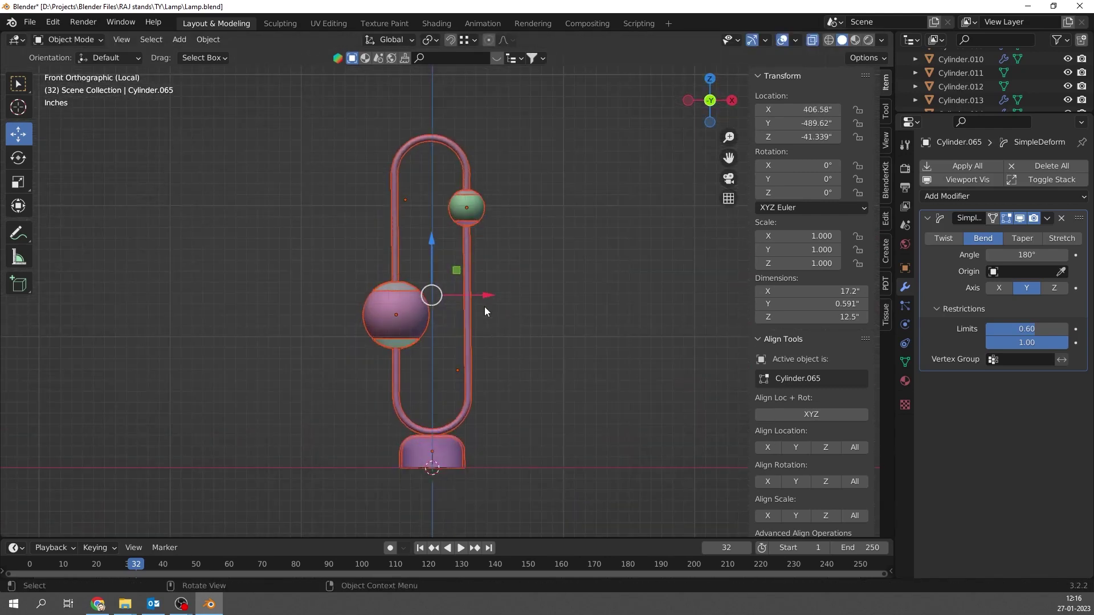
{"action": "scroll", "coordinate": [485, 311], "scroll_direction": "up", "scroll_amount": 1}
{"action": "scroll", "coordinate": [542, 342], "scroll_direction": "down", "scroll_amount": 2}
{"action": "middle_click_drag", "start_coordinate": [542, 342], "coordinate": [400, 144]}
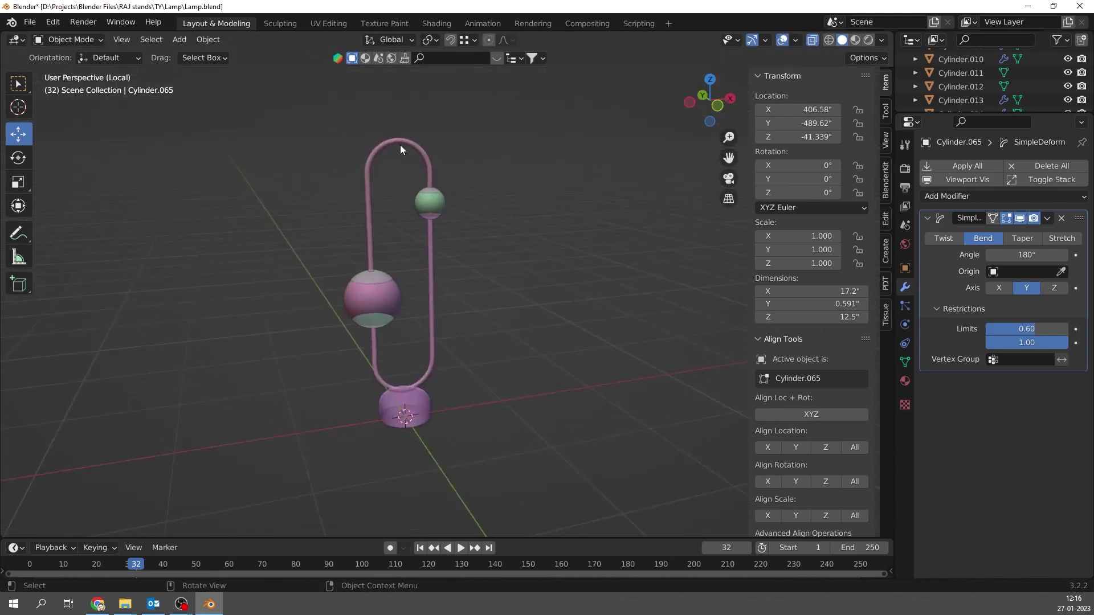
{"action": "left_click", "coordinate": [400, 145]}
{"action": "key", "text": "KP_1"}
{"action": "scroll", "coordinate": [327, 76], "scroll_direction": "up", "scroll_amount": 2}
Reposition the tube and nudge its end vertices upward
{"action": "key", "text": "g"}
{"action": "left_click", "coordinate": [333, 100]}
{"action": "key", "text": "Tab"}
{"action": "scroll", "coordinate": [240, 239], "scroll_direction": "up", "scroll_amount": 3}
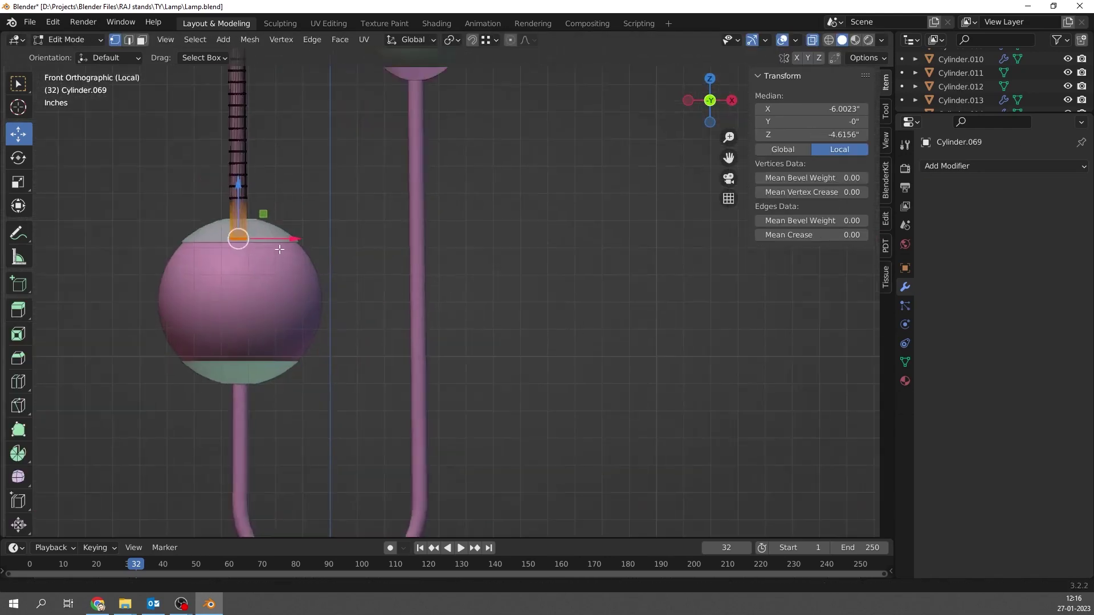
{"action": "scroll", "coordinate": [293, 251], "scroll_direction": "up", "scroll_amount": 3}
{"action": "left_click_drag", "start_coordinate": [293, 217], "coordinate": [293, 188]}
{"action": "scroll", "coordinate": [466, 263], "scroll_direction": "down", "scroll_amount": 4}
{"action": "scroll", "coordinate": [465, 263], "scroll_direction": "up", "scroll_amount": 2}
Settle the other end ring onto the small globe and return to Object Mode
{"action": "left_click", "coordinate": [456, 223], "text": "alt"}
{"action": "key", "text": "g"}
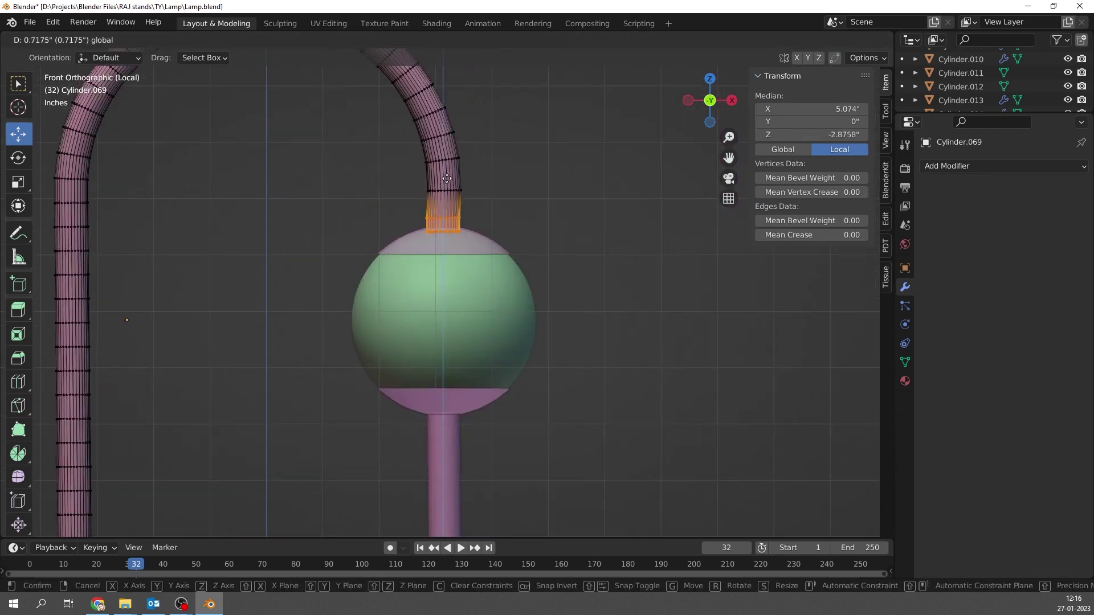
{"action": "left_click", "coordinate": [456, 261]}
{"action": "scroll", "coordinate": [456, 261], "scroll_direction": "up", "scroll_amount": 3}
{"action": "key", "text": "g"}
{"action": "left_click", "coordinate": [457, 260]}
{"action": "key", "text": "Tab"}
{"action": "scroll", "coordinate": [450, 256], "scroll_direction": "down", "scroll_amount": 8}
{"action": "scroll", "coordinate": [426, 252], "scroll_direction": "down", "scroll_amount": 1}
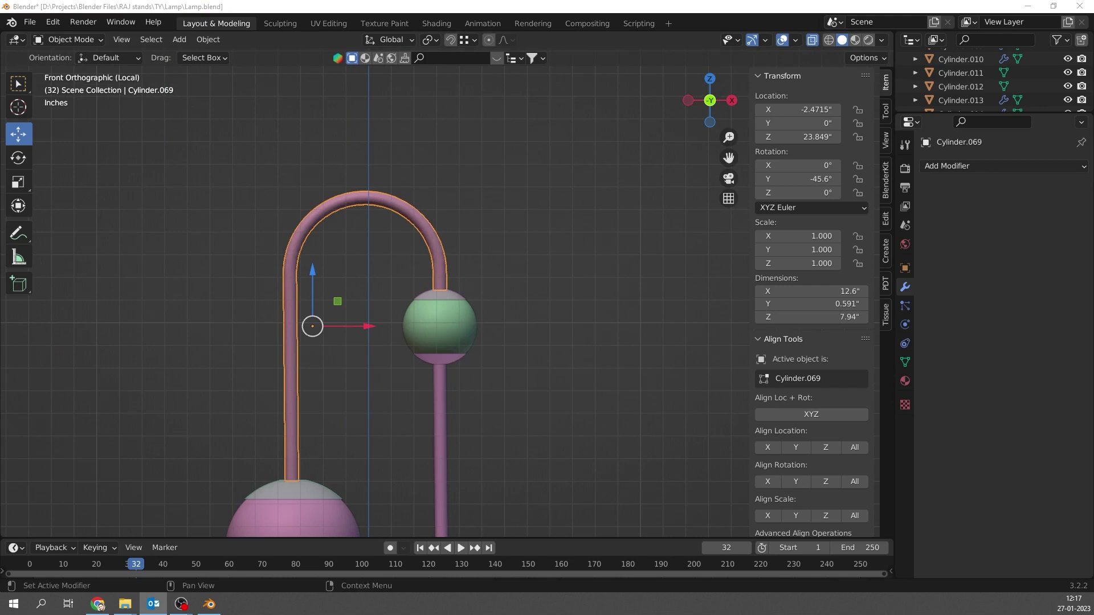
Rotate all lamp parts 90° about Z, checking camera, front and side views
{"action": "middle_click_drag", "start_coordinate": [405, 325], "coordinate": [499, 338]}
{"action": "key", "text": "KP_0"}
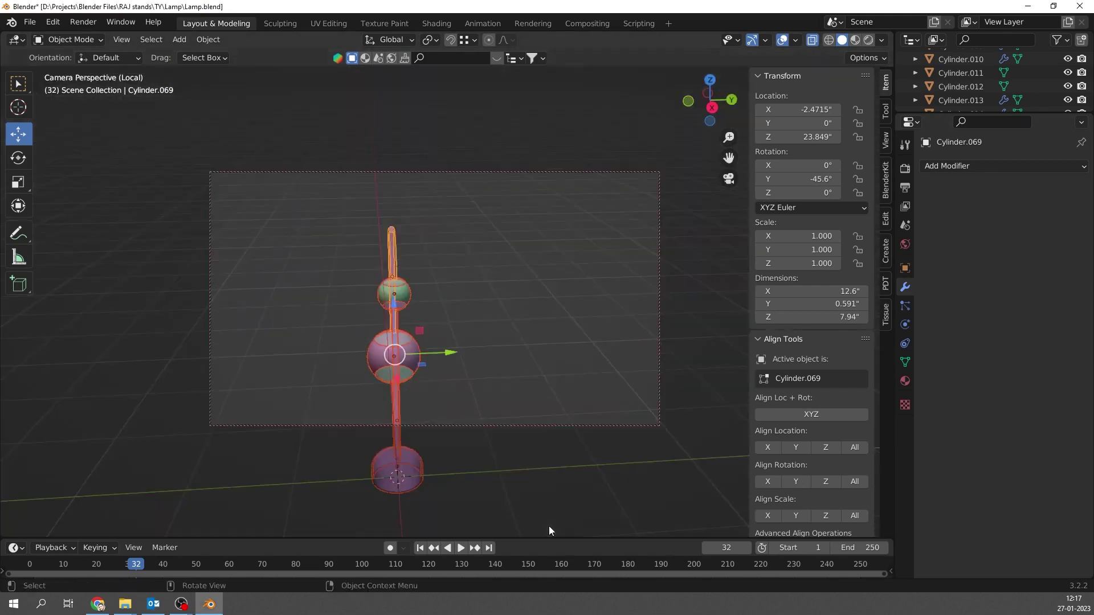
{"action": "key", "text": "KP_1"}
{"action": "type", "text": "arz90"}
{"action": "key", "text": "Return"}
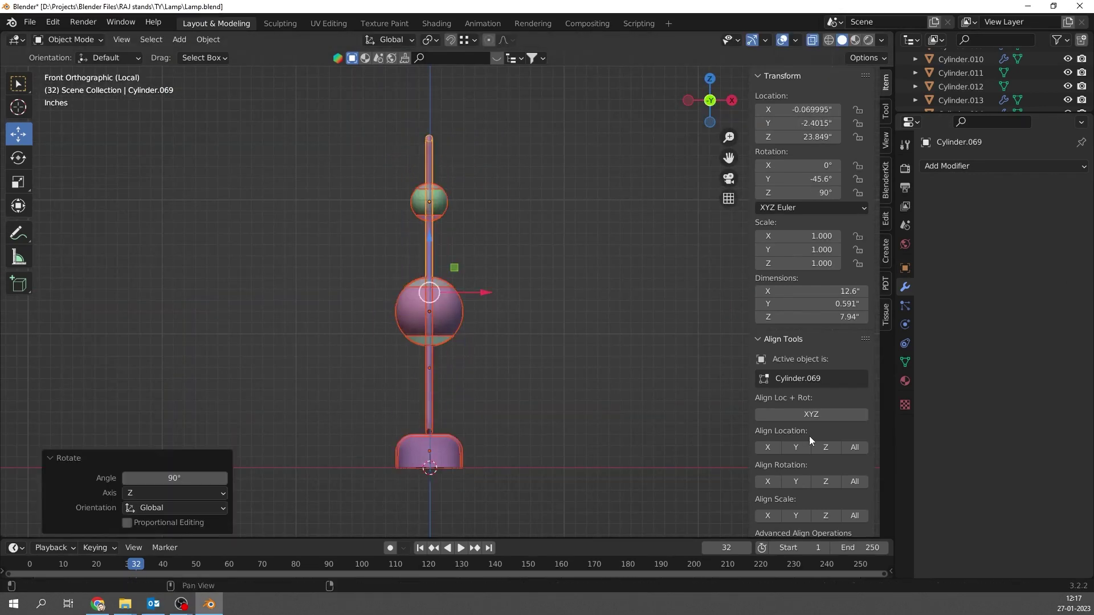
{"action": "key", "text": "KP_3"}
{"action": "middle_click_drag", "start_coordinate": [510, 315], "coordinate": [452, 353]}
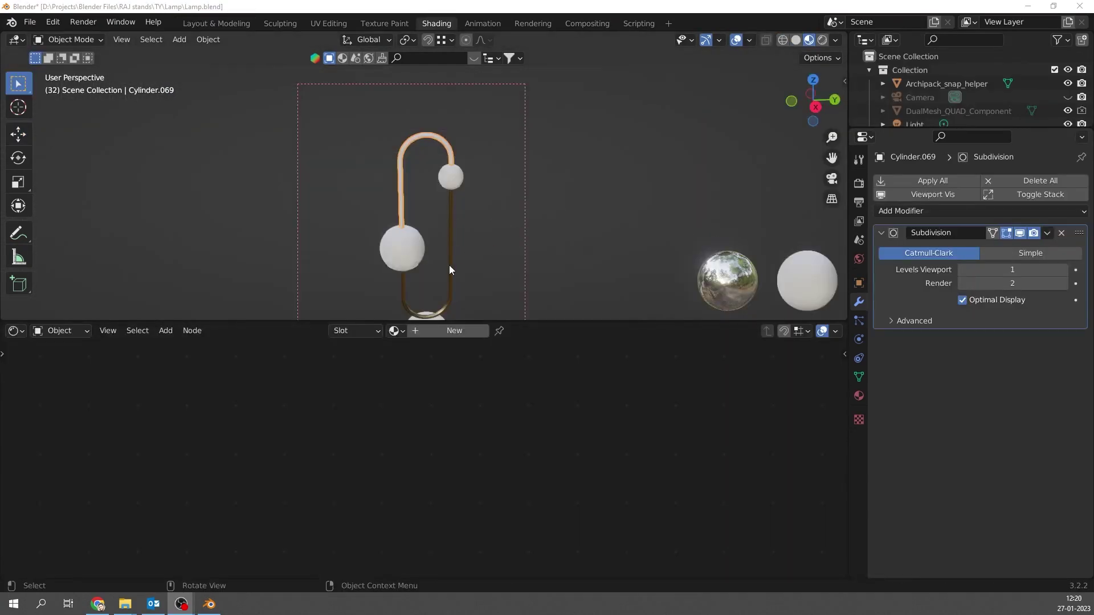
{"action": "mouse_move", "coordinate": [450, 269]}
{"action": "middle_mouse_down"}
{"action": "mouse_move", "coordinate": [463, 213]}
{"action": "mouse_move", "coordinate": [428, 178]}
{"action": "middle_mouse_up"}
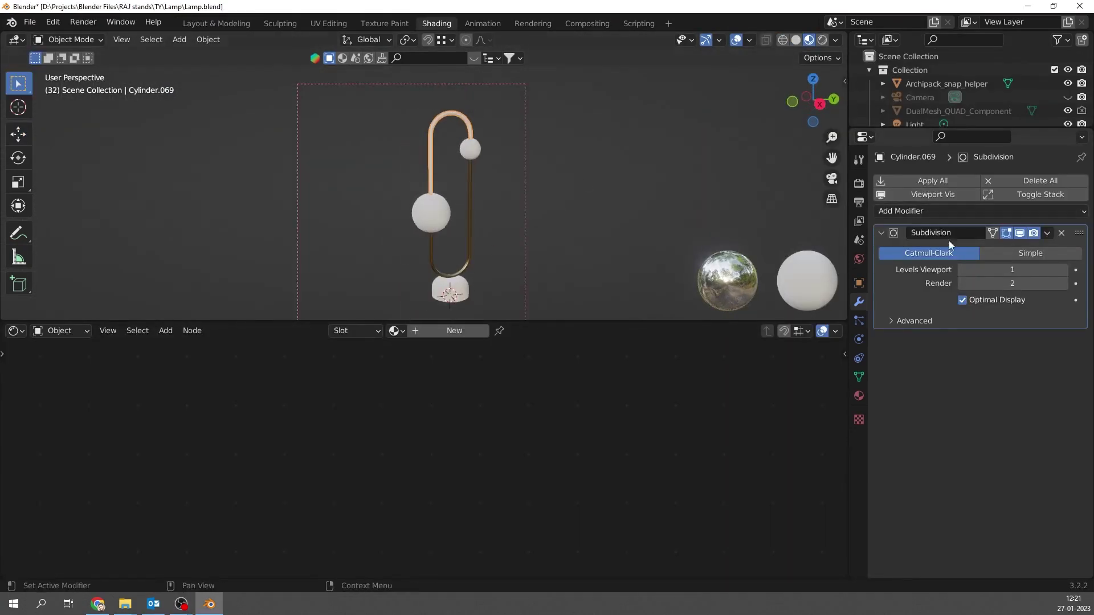
Set the gold tube's Subdivision levels to 3
{"action": "left_click", "coordinate": [470, 224]}
{"action": "left_click", "coordinate": [432, 165]}
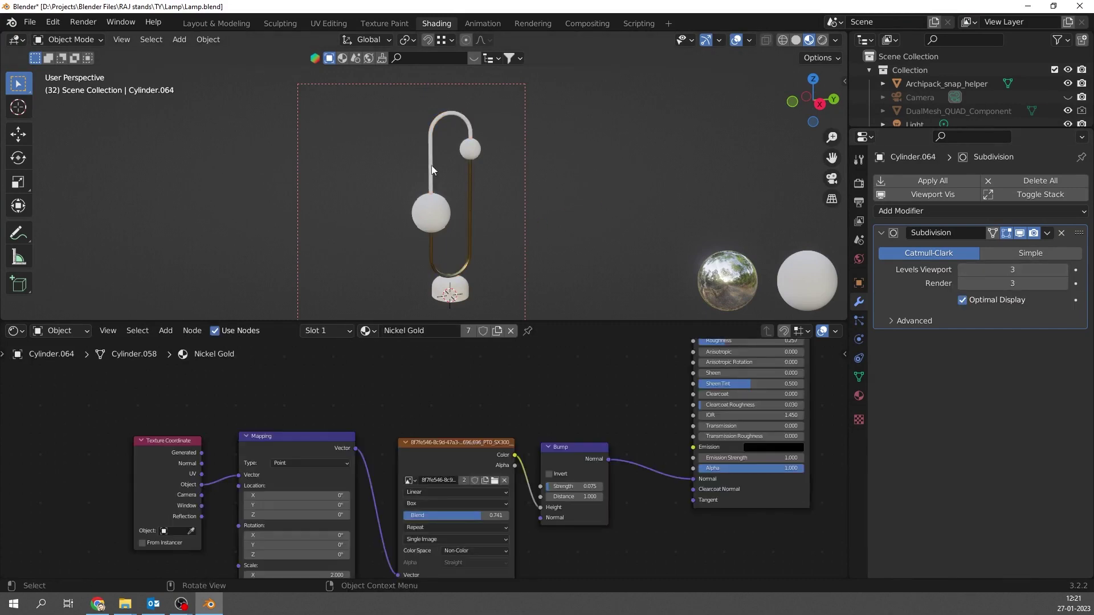
{"action": "key", "text": "ctrl+Page_Up"}
{"action": "key", "text": "ctrl+Page_Up"}
{"action": "key", "text": "ctrl+Page_Up"}
{"action": "scroll", "coordinate": [387, 224], "scroll_direction": "up", "scroll_amount": 4}
{"action": "left_click", "coordinate": [1062, 254]}
{"action": "left_click", "coordinate": [1063, 254]}
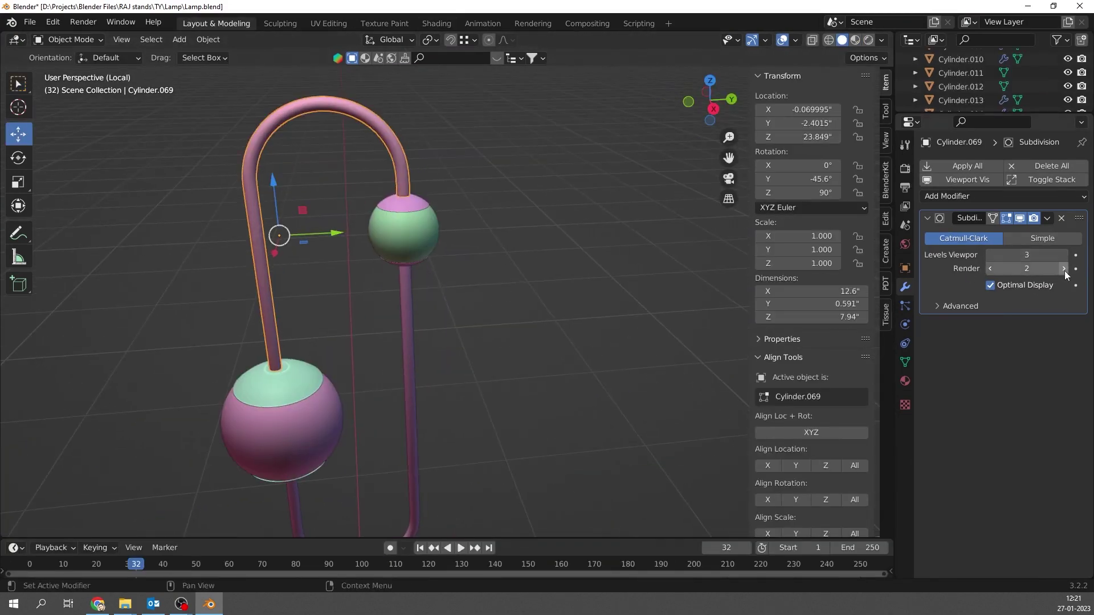
Give the globes a new material with an Emission surface shader
{"action": "left_click", "coordinate": [304, 431]}
{"action": "left_click", "coordinate": [905, 380]}
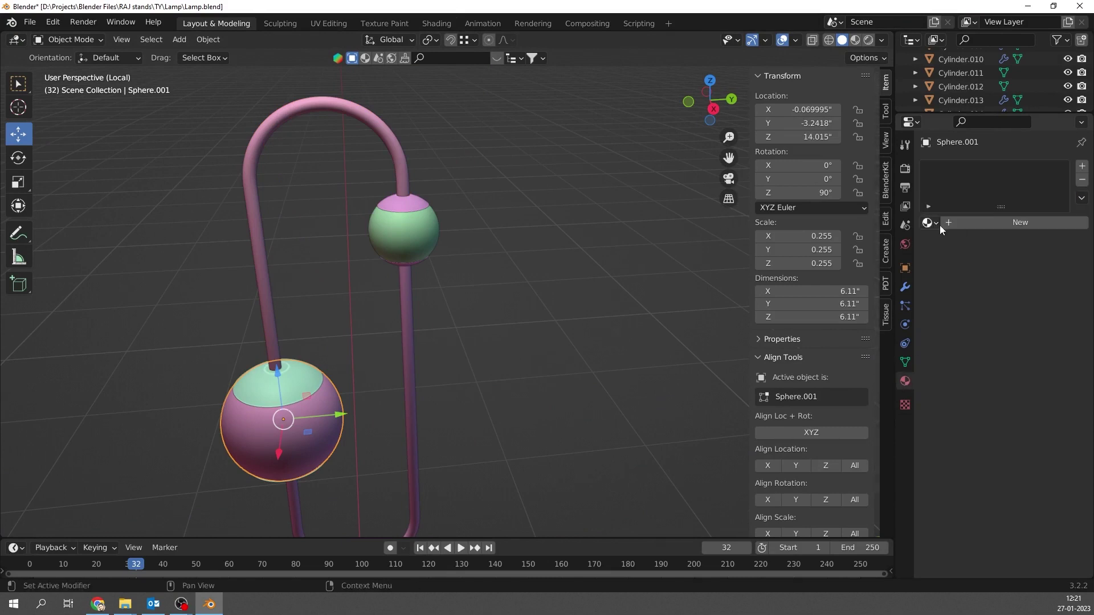
{"action": "left_click", "coordinate": [929, 222]}
{"action": "left_click", "coordinate": [815, 348]}
{"action": "left_click", "coordinate": [904, 168]}
{"action": "left_click", "coordinate": [1037, 166]}
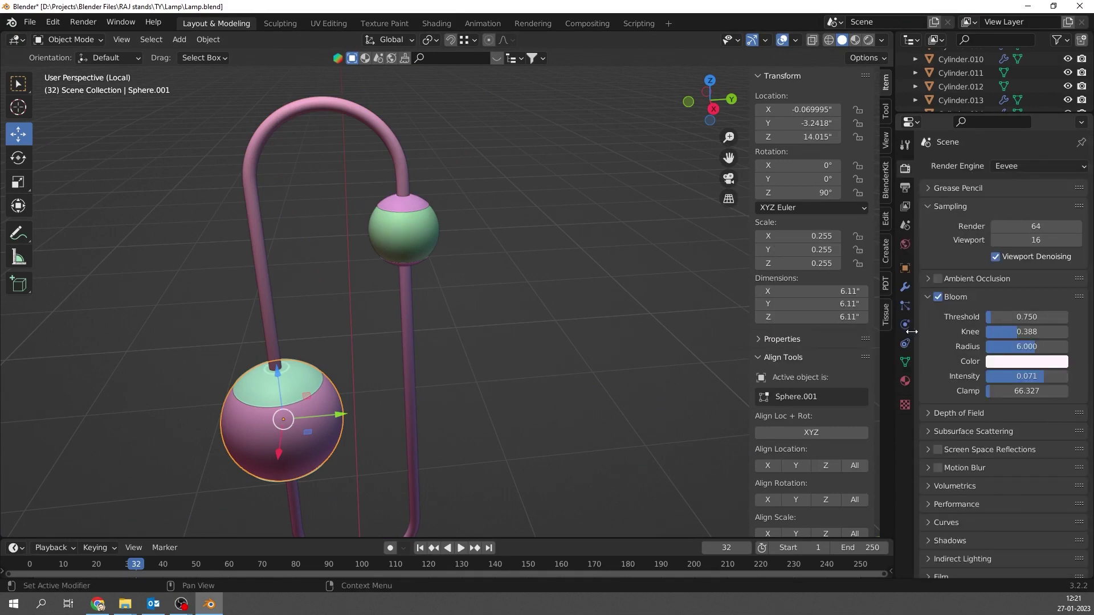
{"action": "left_click", "coordinate": [904, 381]}
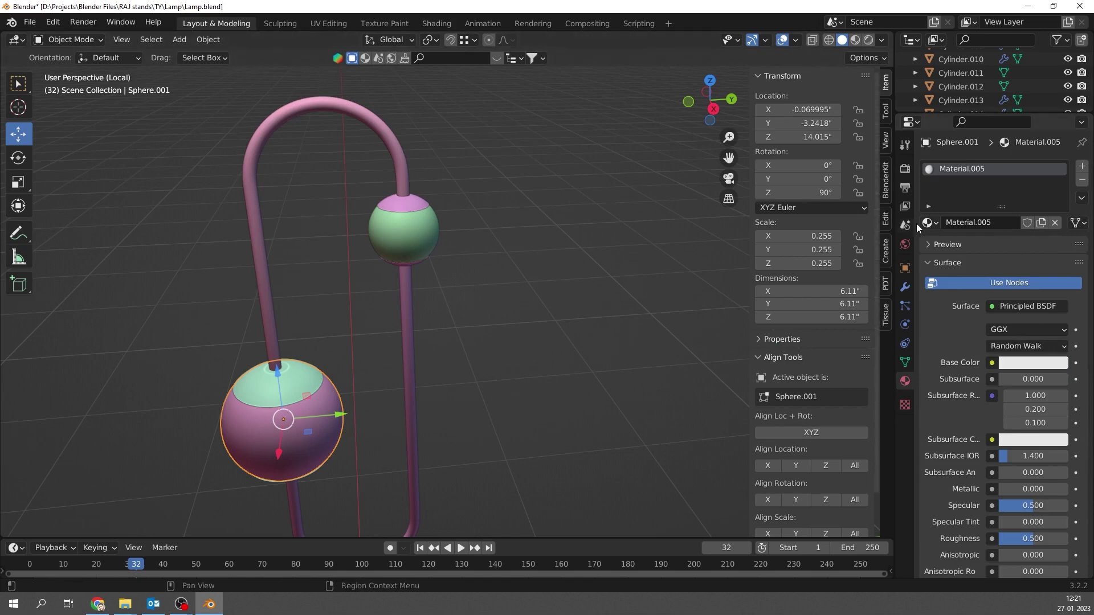
{"action": "left_click", "coordinate": [416, 235]}
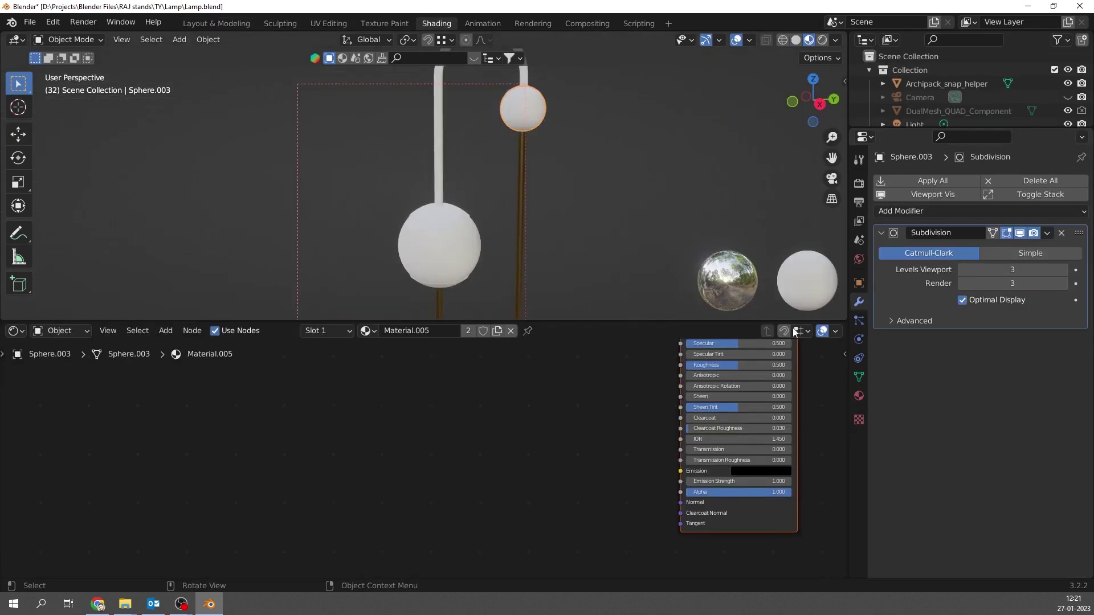
{"action": "left_click", "coordinate": [858, 395]}
{"action": "left_click", "coordinate": [1017, 315]}
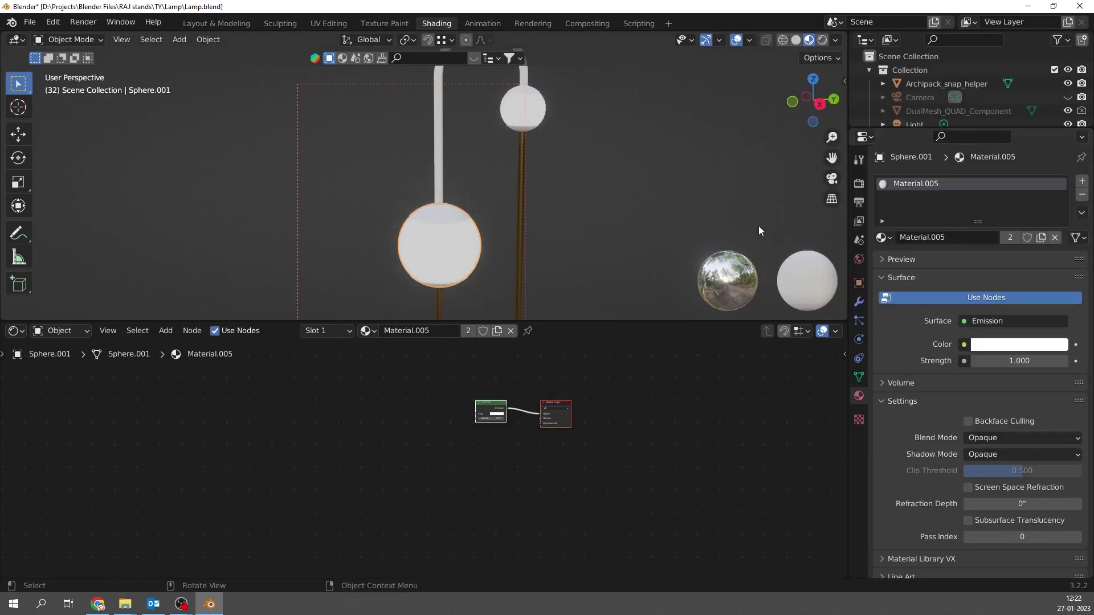
Assign the PC black material to both globes' top caps
{"action": "left_click", "coordinate": [450, 263]}
{"action": "left_click", "coordinate": [366, 330]}
{"action": "scroll", "coordinate": [455, 433], "scroll_direction": "down", "scroll_amount": 3}
{"action": "scroll", "coordinate": [455, 432], "scroll_direction": "down", "scroll_amount": 2}
{"action": "left_click", "coordinate": [399, 377]}
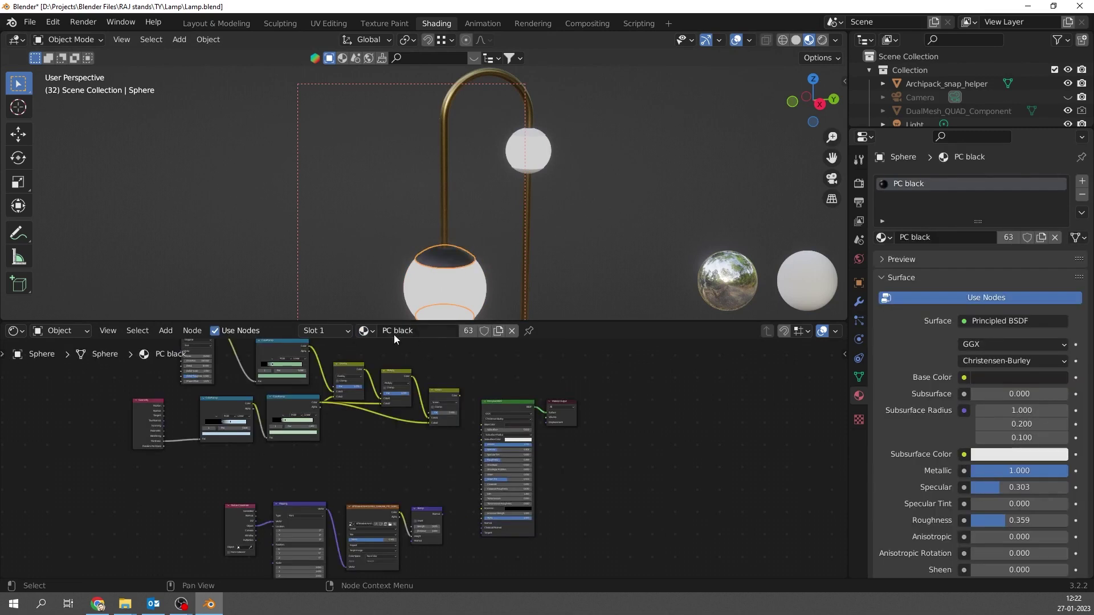
{"action": "left_click_drag", "start_coordinate": [535, 129], "coordinate": [535, 129]}
{"action": "scroll", "coordinate": [504, 186], "scroll_direction": "up", "scroll_amount": 3}
{"action": "scroll", "coordinate": [460, 221], "scroll_direction": "down", "scroll_amount": 6}
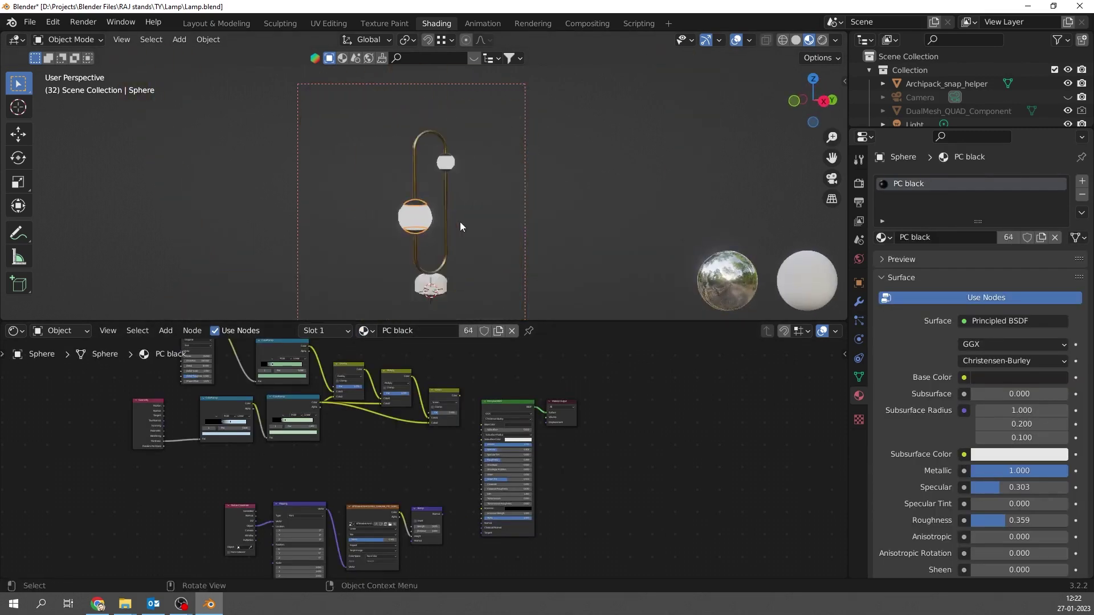
{"action": "middle_click_drag", "start_coordinate": [432, 242], "coordinate": [419, 159]}
{"action": "scroll", "coordinate": [418, 159], "scroll_direction": "up", "scroll_amount": 5}
{"action": "scroll", "coordinate": [334, 187], "scroll_direction": "up", "scroll_amount": 2}
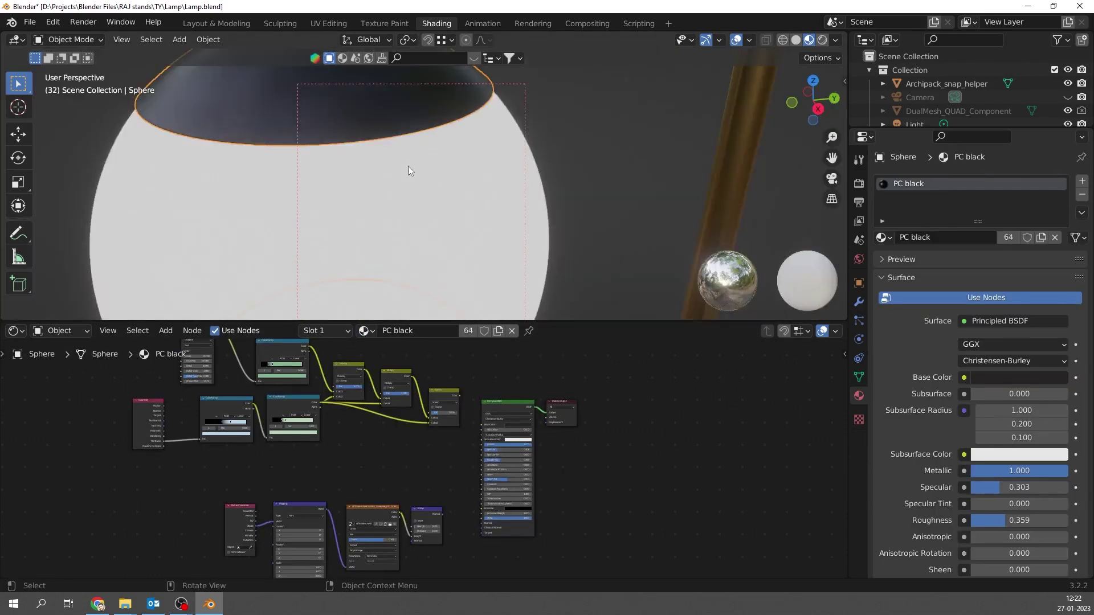
{"action": "scroll", "coordinate": [407, 166], "scroll_direction": "down", "scroll_amount": 3}
{"action": "left_click", "coordinate": [391, 167]}
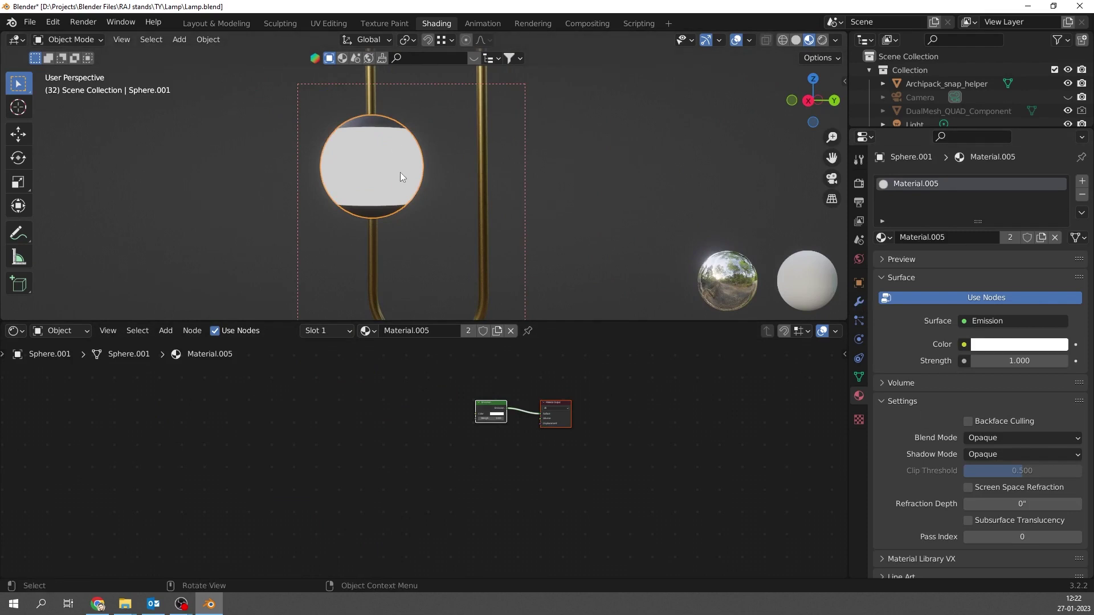
Set the globe's emission strength to 4
{"action": "key", "text": "KP_Decimal"}
{"action": "scroll", "coordinate": [530, 408], "scroll_direction": "up", "scroll_amount": 2}
{"action": "scroll", "coordinate": [529, 407], "scroll_direction": "up", "scroll_amount": 4}
{"action": "left_click", "coordinate": [435, 456]}
{"action": "type", "text": "5"}
{"action": "key", "text": "Return"}
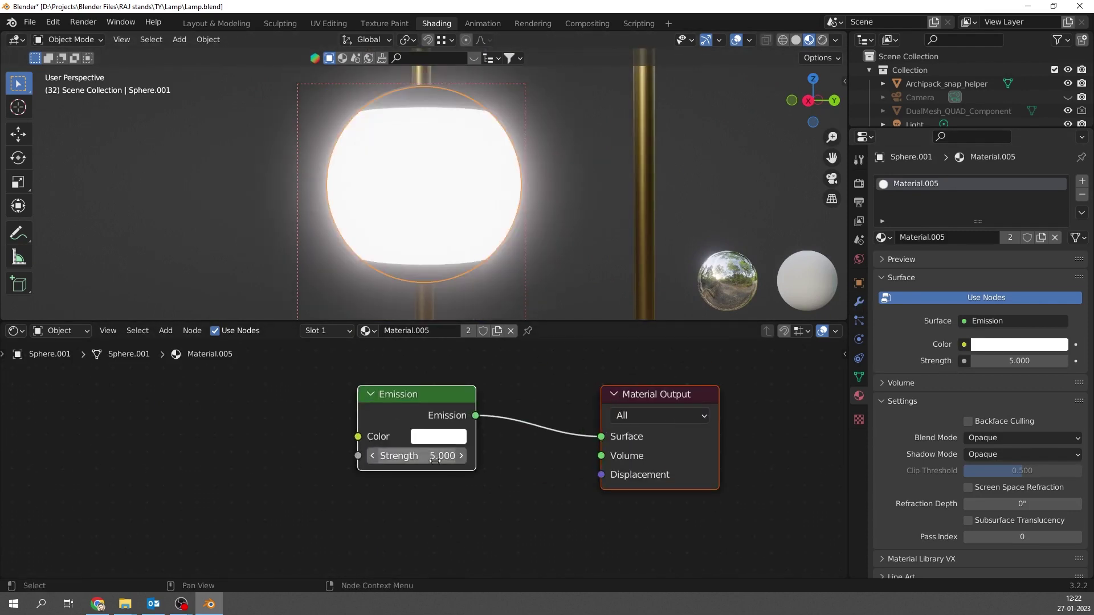
{"action": "left_click", "coordinate": [435, 455]}
{"action": "type", "text": "4"}
{"action": "key", "text": "Return"}
Tint the emission colour and the Eevee Bloom colour a warm peach
{"action": "left_click", "coordinate": [858, 183]}
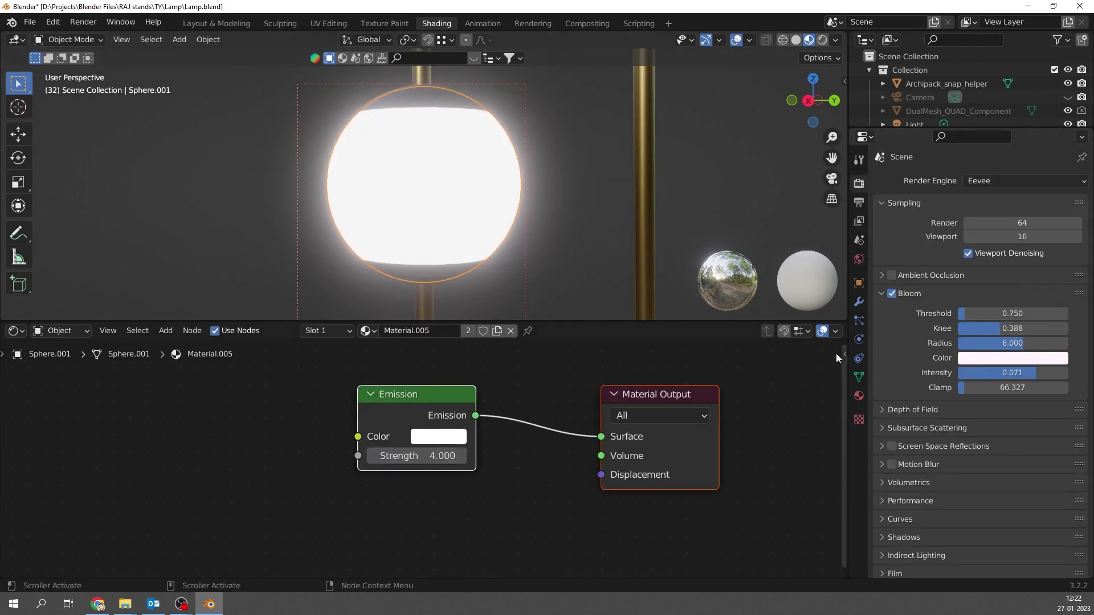
{"action": "left_click", "coordinate": [438, 436]}
{"action": "left_click_drag", "start_coordinate": [476, 268], "coordinate": [475, 269]}
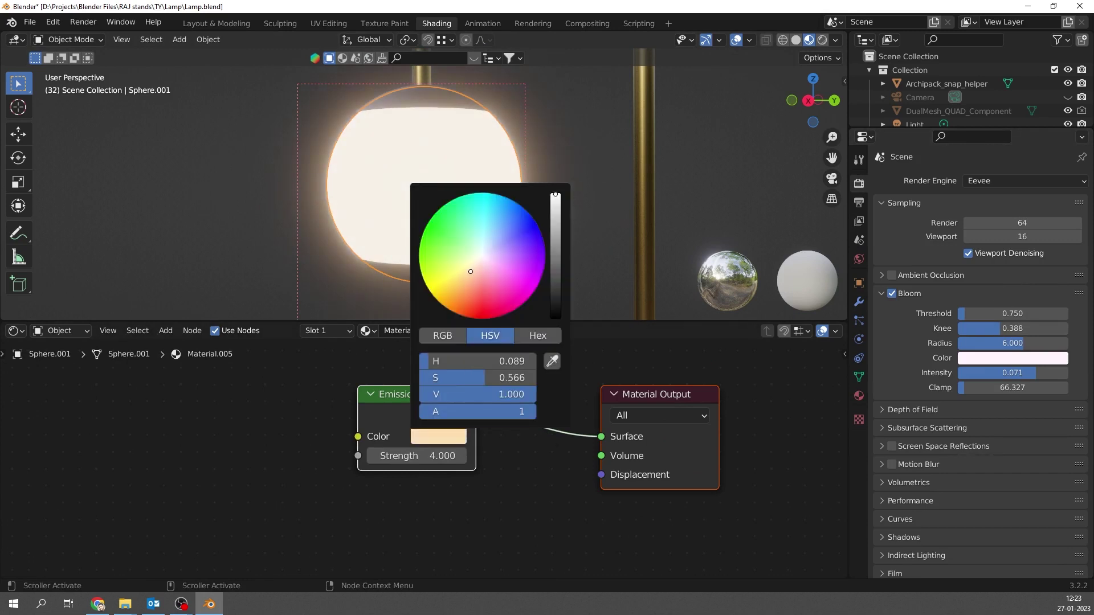
{"action": "left_click", "coordinate": [1002, 358]}
{"action": "left_click_drag", "start_coordinate": [989, 227], "coordinate": [990, 240]}
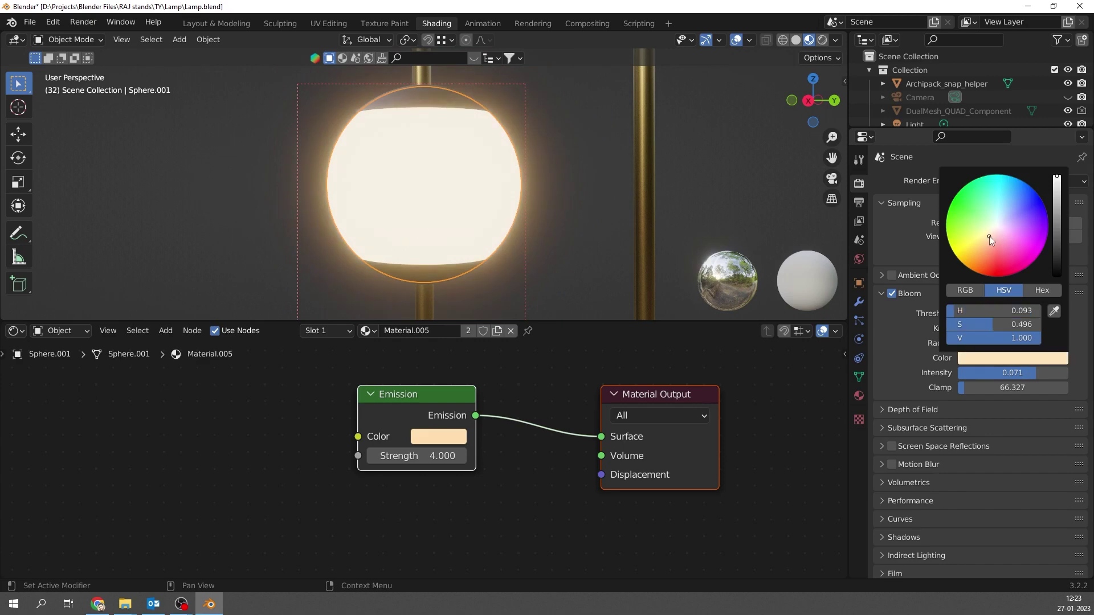
Select the lamp base in Material Preview
{"action": "left_click", "coordinate": [217, 22]}
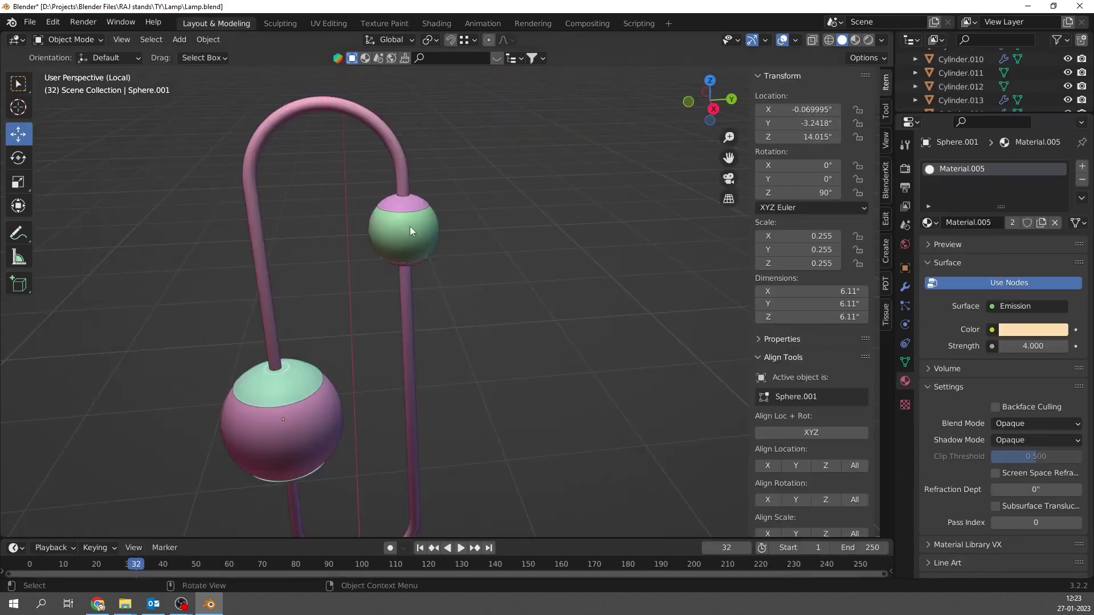
{"action": "left_click", "coordinate": [854, 40]}
{"action": "scroll", "coordinate": [166, 276], "scroll_direction": "down", "scroll_amount": 3}
{"action": "middle_click_drag", "start_coordinate": [166, 276], "coordinate": [342, 319]}
{"action": "left_click", "coordinate": [405, 407]}
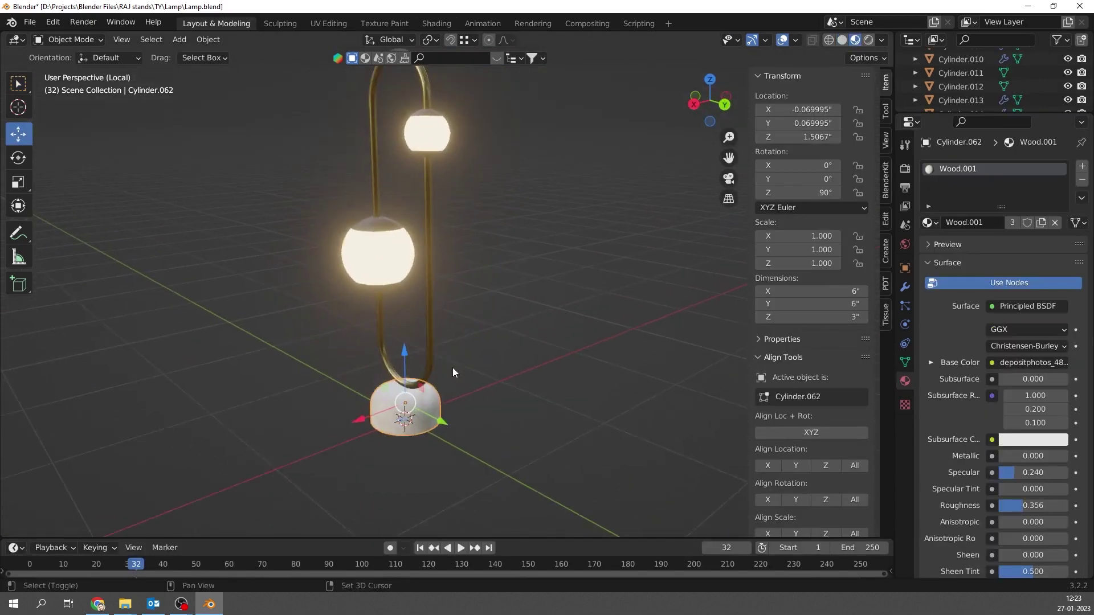
{"action": "scroll", "coordinate": [452, 372], "scroll_direction": "down", "scroll_amount": 2}
{"action": "middle_click_drag", "start_coordinate": [452, 373], "coordinate": [513, 342]}
Assign PC black, then the Wood material, to the lamp base
{"action": "left_click", "coordinate": [929, 222]}
{"action": "left_click", "coordinate": [809, 349]}
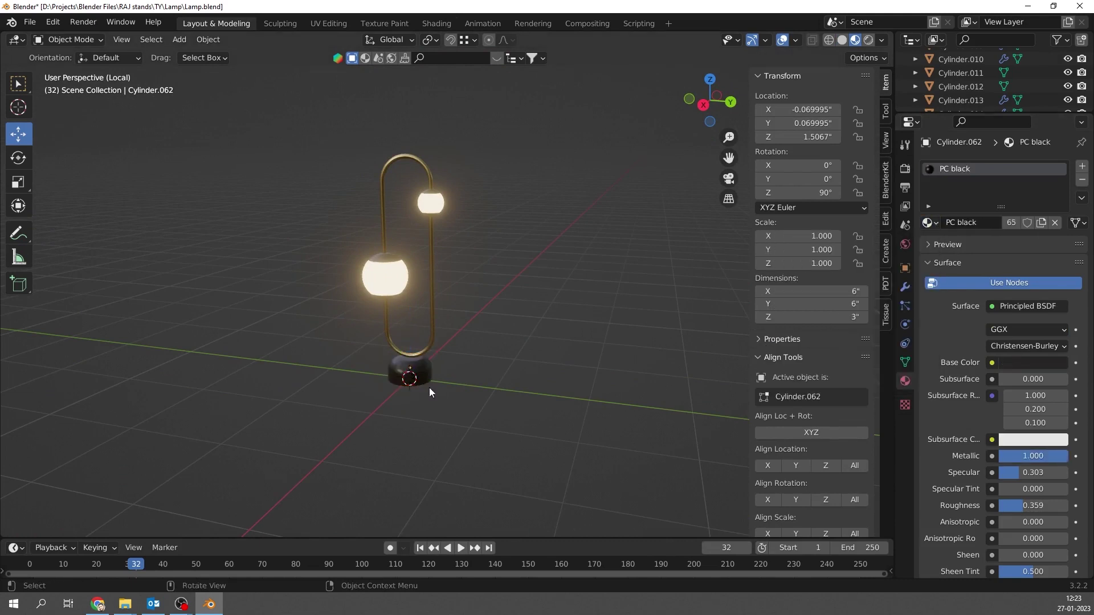
{"action": "scroll", "coordinate": [429, 392], "scroll_direction": "up", "scroll_amount": 5}
{"action": "left_click", "coordinate": [425, 306]}
{"action": "left_click", "coordinate": [929, 223]}
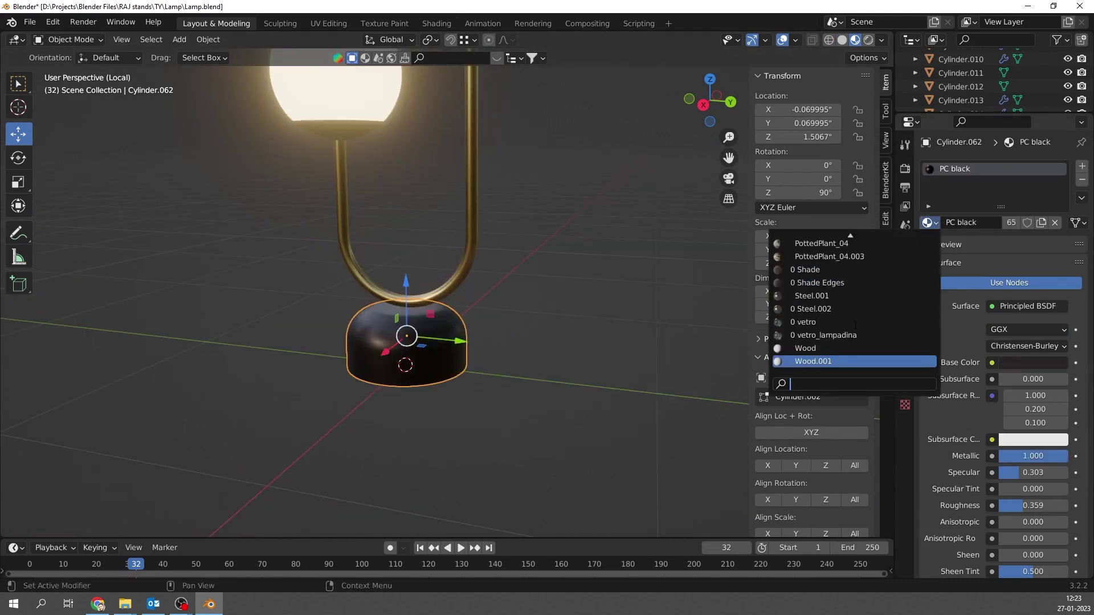
{"action": "left_click", "coordinate": [805, 348]}
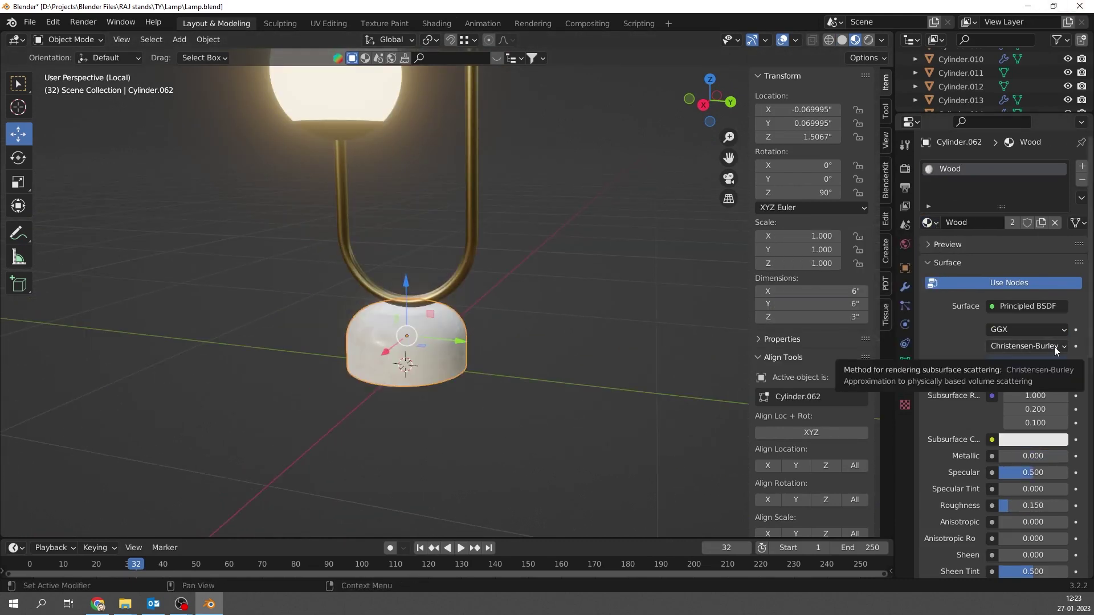
In the Shading workspace, load a texture image into the base's Image Texture node
{"action": "left_click", "coordinate": [436, 23]}
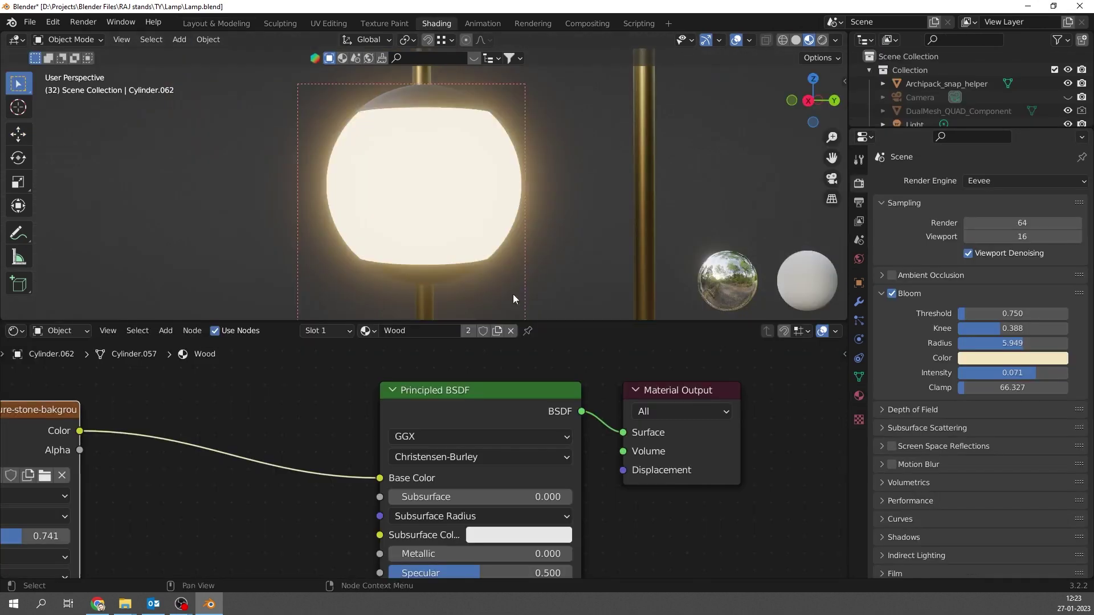
{"action": "key", "text": "KP_Decimal"}
{"action": "key", "text": "Home"}
{"action": "scroll", "coordinate": [417, 448], "scroll_direction": "up", "scroll_amount": 3}
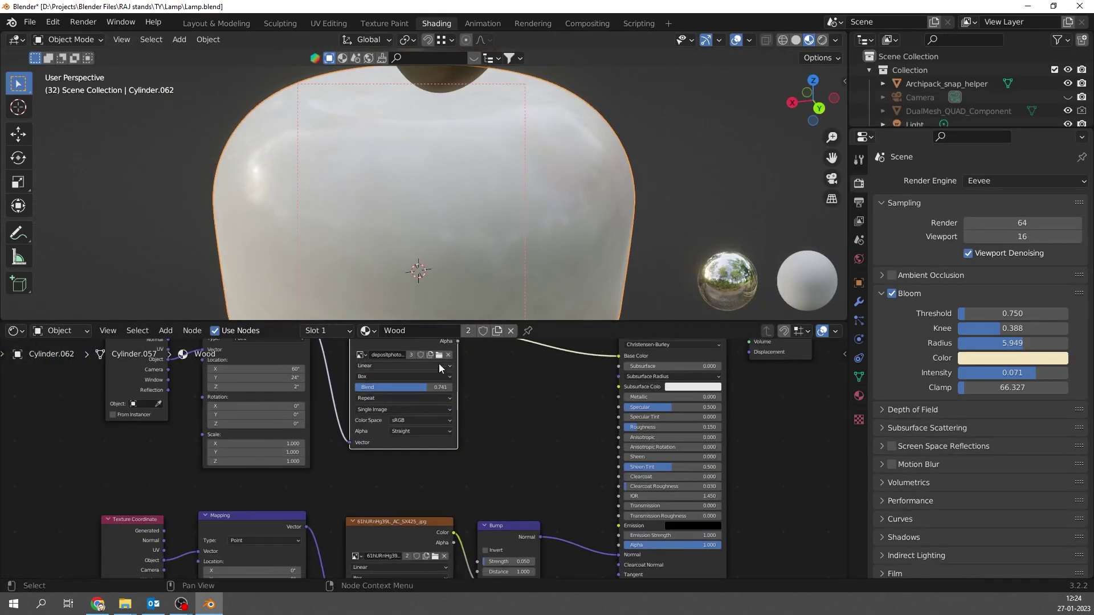
{"action": "left_click", "coordinate": [439, 364]}
{"action": "scroll", "coordinate": [630, 319], "scroll_direction": "up", "scroll_amount": 1}
{"action": "left_click", "coordinate": [613, 341]}
{"action": "left_click", "coordinate": [761, 485]}
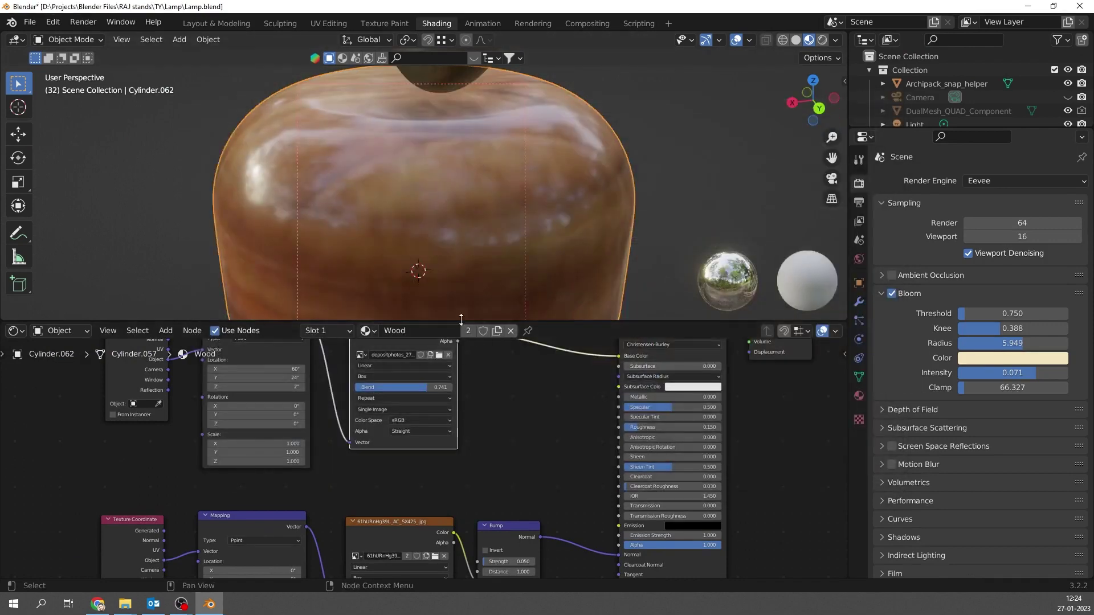
Swap the node's image for the dark scratched texture
{"action": "left_click", "coordinate": [435, 556]}
{"action": "double_click", "coordinate": [501, 342]}
{"action": "scroll", "coordinate": [436, 493], "scroll_direction": "down", "scroll_amount": 2}
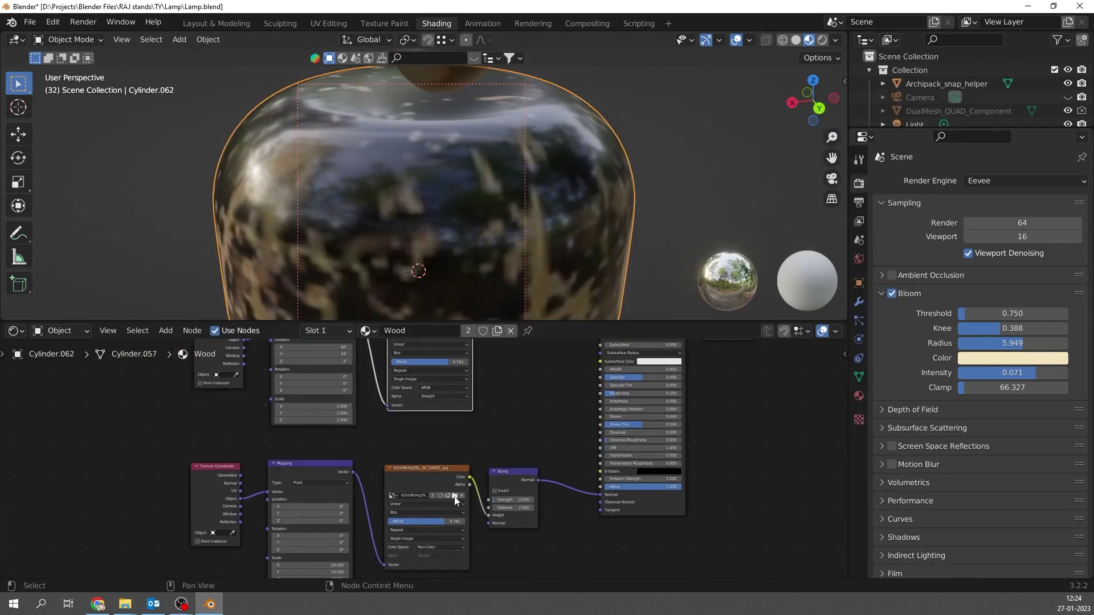
{"action": "left_click", "coordinate": [455, 496]}
{"action": "key", "text": "Escape"}
Link Mapping to the image's Vector input and the image Color to Bump Height
{"action": "key", "text": "g"}
{"action": "left_click", "coordinate": [405, 429]}
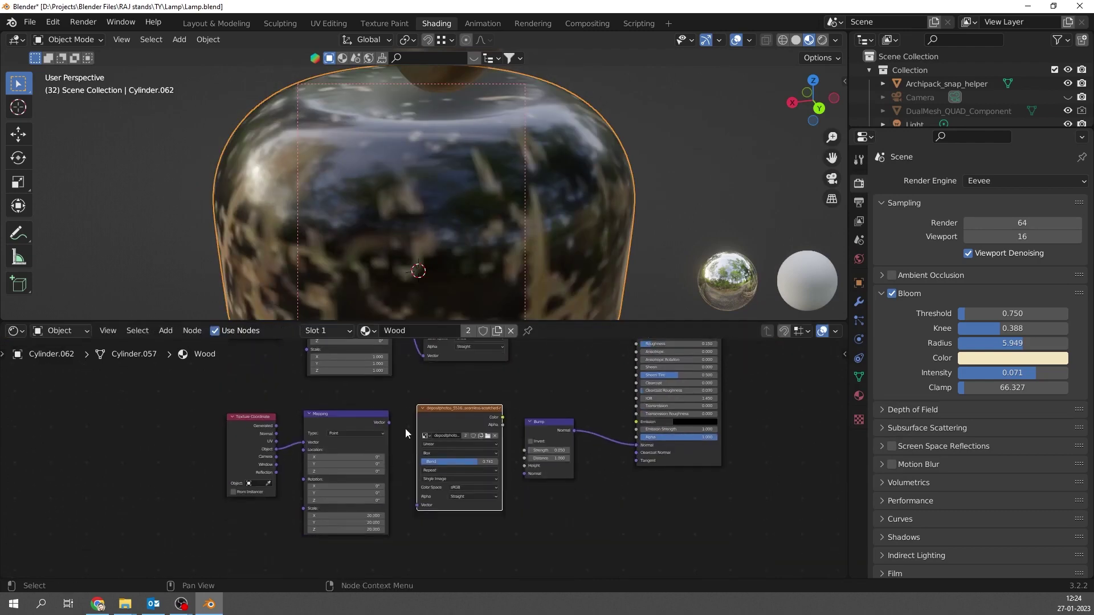
{"action": "left_click_drag", "start_coordinate": [390, 422], "coordinate": [417, 505]}
{"action": "left_click_drag", "start_coordinate": [503, 417], "coordinate": [524, 465]}
{"action": "mouse_move", "coordinate": [477, 261]}
{"action": "middle_mouse_down"}
{"action": "mouse_move", "coordinate": [439, 200]}
{"action": "mouse_move", "coordinate": [600, 180]}
{"action": "middle_mouse_up"}
Set the Mapping node's X, Y and Z scale to 10
{"action": "scroll", "coordinate": [349, 471], "scroll_direction": "up", "scroll_amount": 2}
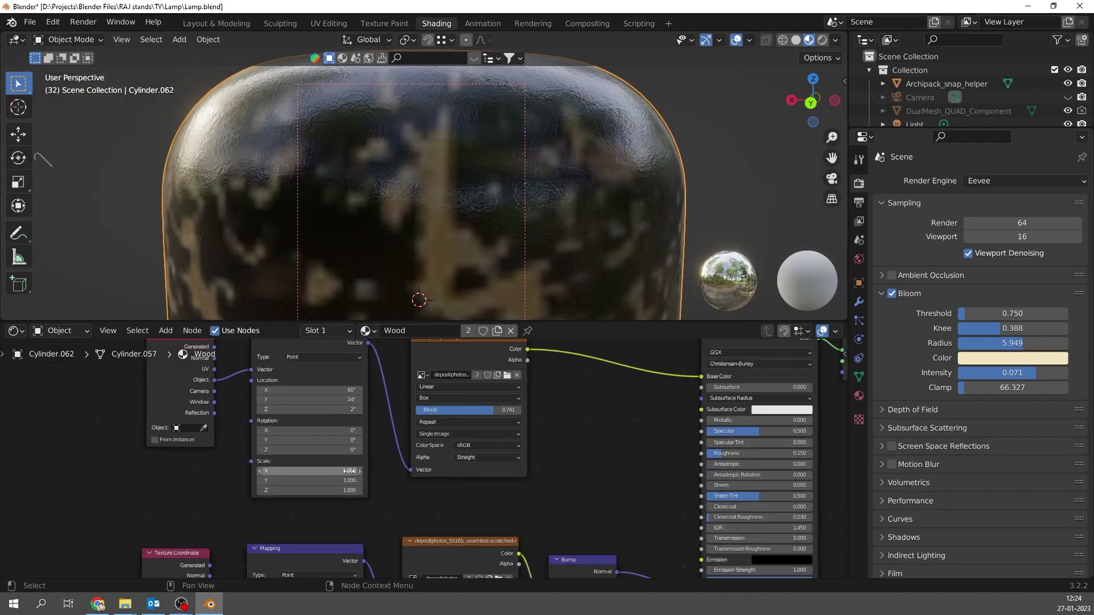
{"action": "left_click_drag", "start_coordinate": [349, 471], "coordinate": [319, 471]}
{"action": "type", "text": "0"}
{"action": "key", "text": "Tab"}
{"action": "type", "text": "10"}
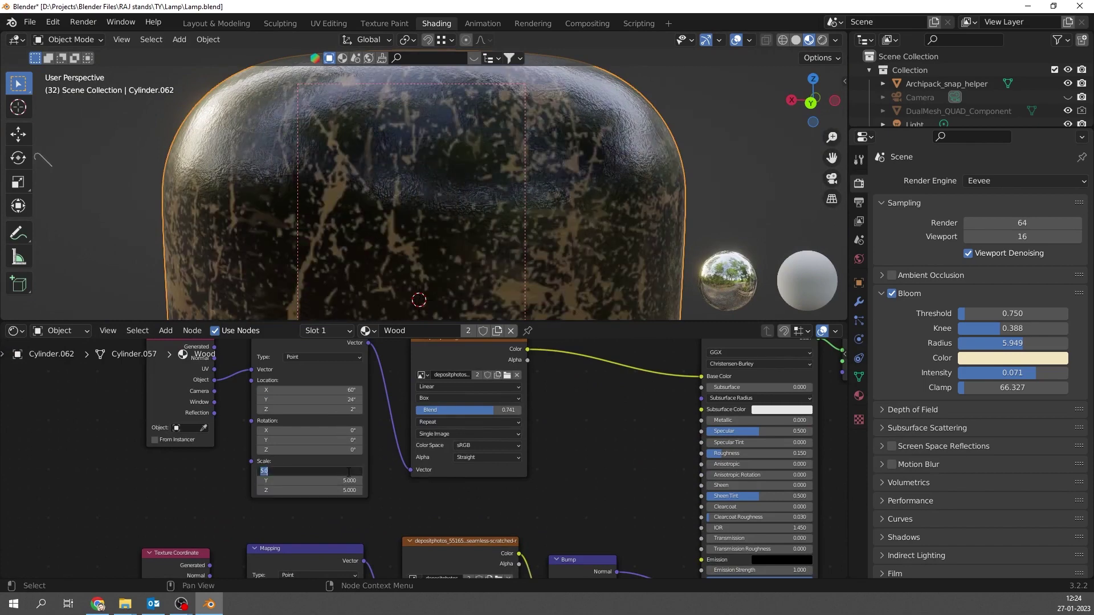
{"action": "key", "text": "Tab"}
{"action": "type", "text": "10"}
{"action": "key", "text": "Tab"}
{"action": "key", "text": "Return"}
{"action": "scroll", "coordinate": [441, 197], "scroll_direction": "down", "scroll_amount": 5}
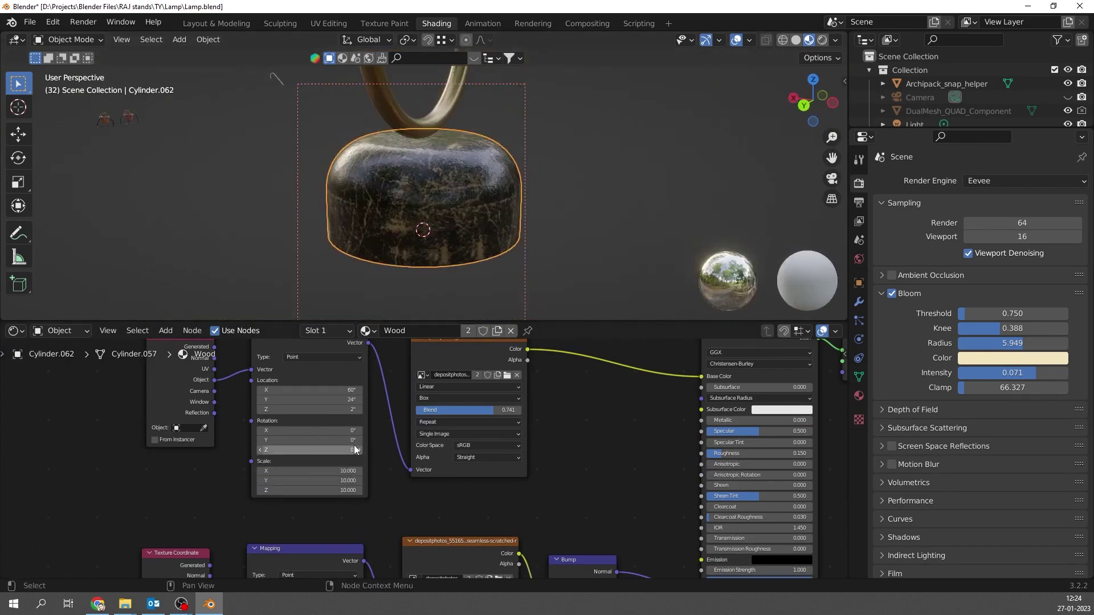
{"action": "scroll", "coordinate": [505, 197], "scroll_direction": "down", "scroll_amount": 3}
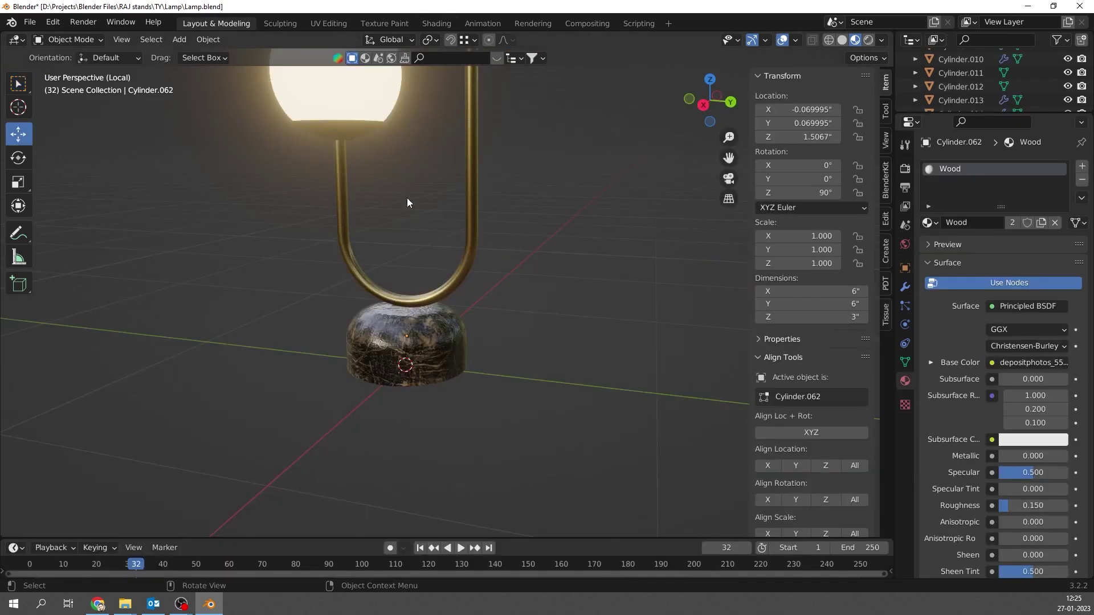
Add a cylinder with a smaller radius and depth 1, raised above the base
{"action": "key", "text": "shift+a"}
{"action": "left_click", "coordinate": [473, 100]}
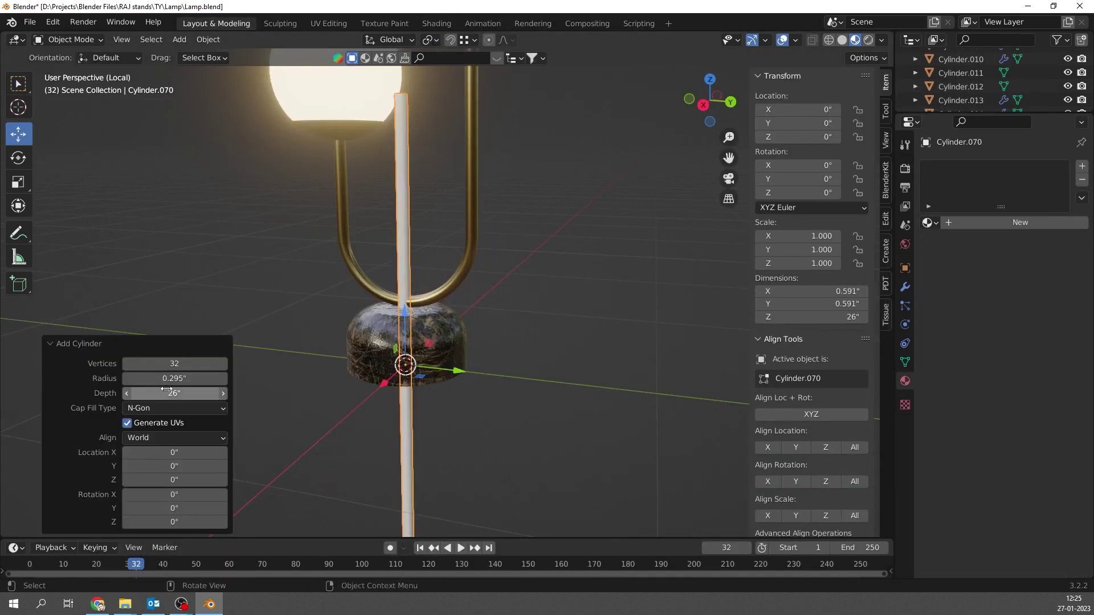
{"action": "left_click_drag", "start_coordinate": [171, 379], "coordinate": [165, 380]}
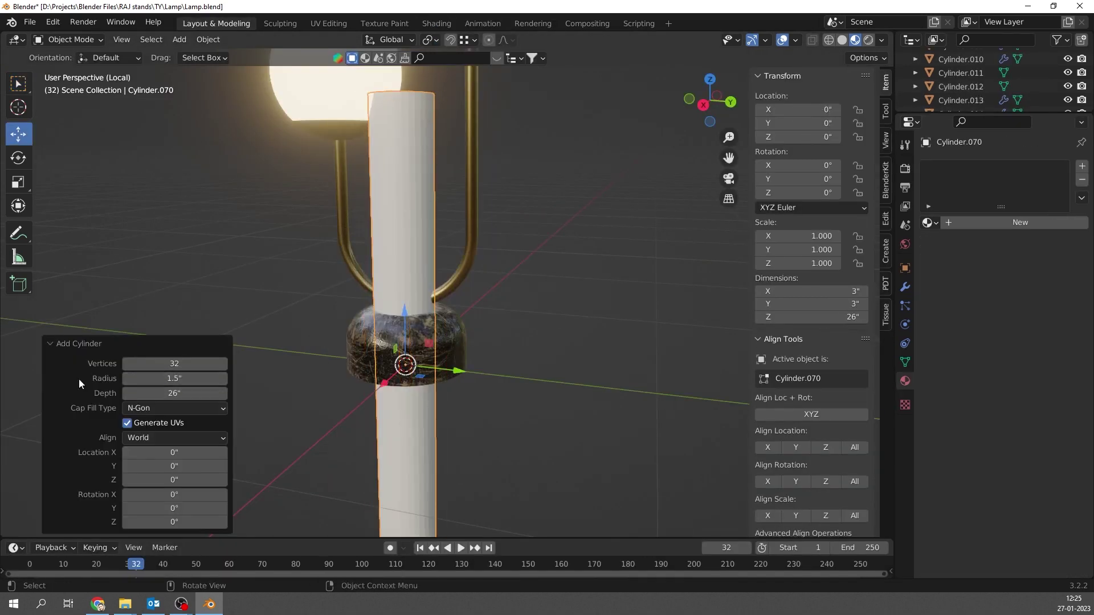
{"action": "left_click", "coordinate": [174, 393]}
{"action": "type", "text": "1"}
{"action": "key", "text": "Return"}
{"action": "left_click_drag", "start_coordinate": [404, 326], "coordinate": [404, 257]}
{"action": "key", "text": "shift+a"}
{"action": "key", "text": "ctrl+a"}
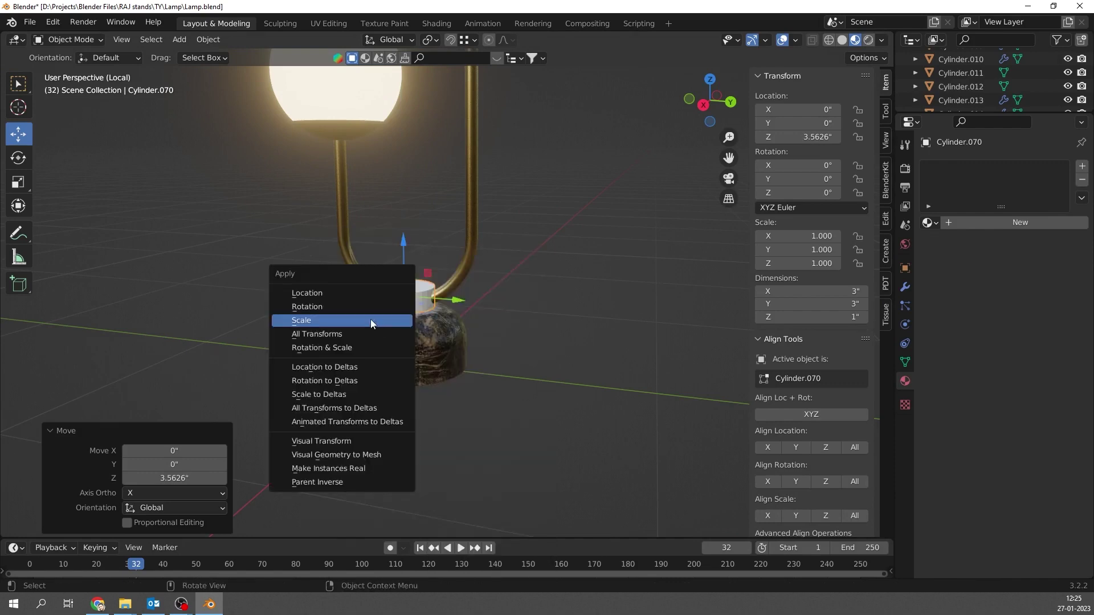
{"action": "key", "text": "Escape"}
Scale the cylinder into a thin post and place it under the ring's left side
{"action": "key", "text": "KP_3"}
{"action": "key", "text": "KP_Decimal"}
{"action": "key", "text": "g"}
{"action": "left_click", "coordinate": [451, 279]}
{"action": "scroll", "coordinate": [486, 300], "scroll_direction": "down", "scroll_amount": 4}
{"action": "scroll", "coordinate": [464, 314], "scroll_direction": "up", "scroll_amount": 2}
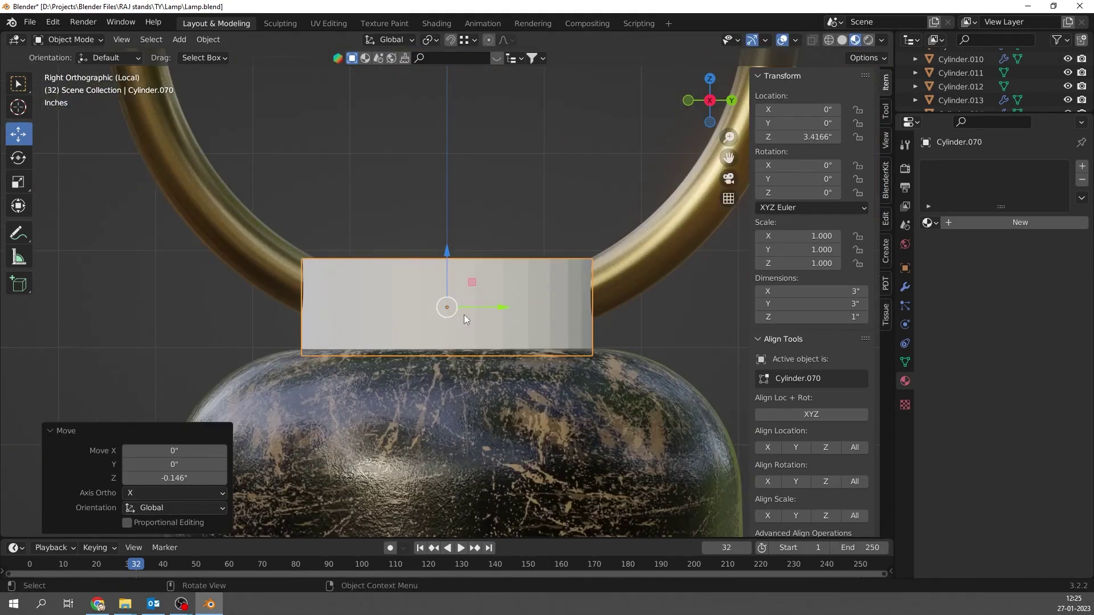
{"action": "key", "text": "s"}
{"action": "left_click", "coordinate": [454, 324]}
{"action": "key", "text": "s"}
{"action": "key", "text": "z"}
{"action": "left_click", "coordinate": [460, 408]}
{"action": "key", "text": "g"}
{"action": "left_click", "coordinate": [312, 262]}
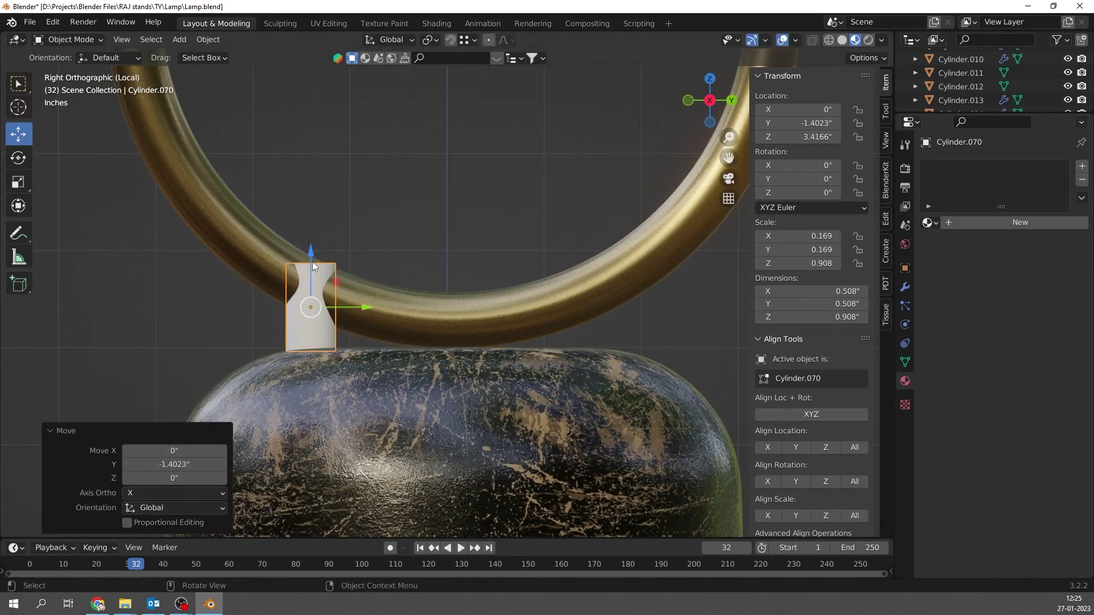
Duplicate the post and place the copy under the ring's right side
{"action": "key", "text": "g"}
{"action": "key", "text": "z"}
{"action": "left_click", "coordinate": [373, 369]}
{"action": "key", "text": "shift+d"}
{"action": "left_click", "coordinate": [587, 342]}
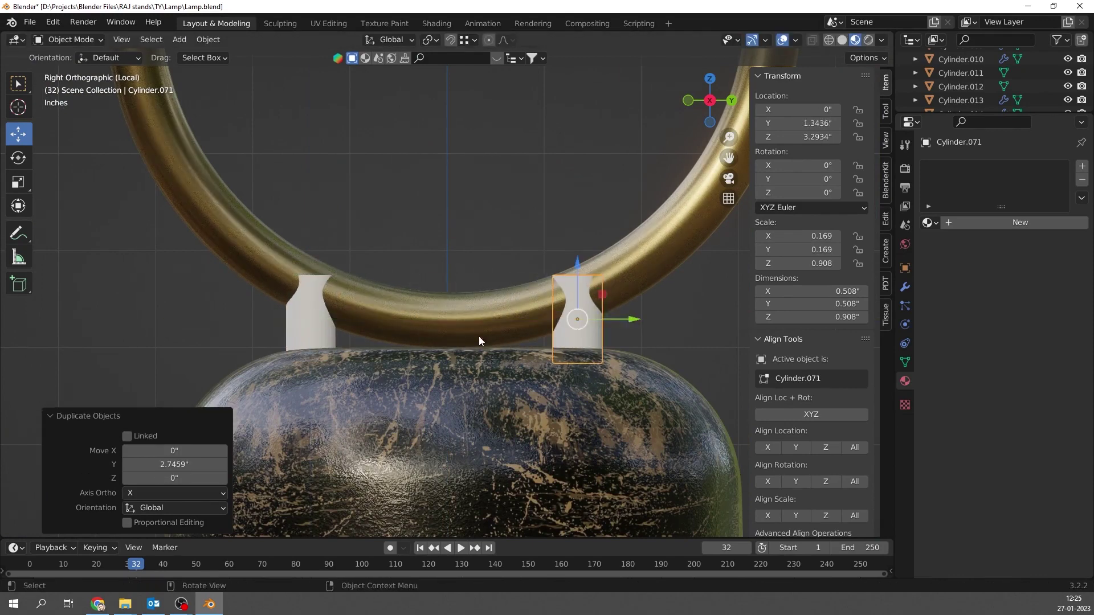
Give both posts the tube's Nickel Gold material
{"action": "left_click", "coordinate": [478, 336]}
{"action": "scroll", "coordinate": [478, 336], "scroll_direction": "down", "scroll_amount": 3}
{"action": "left_click_drag", "start_coordinate": [927, 222], "coordinate": [524, 308]}
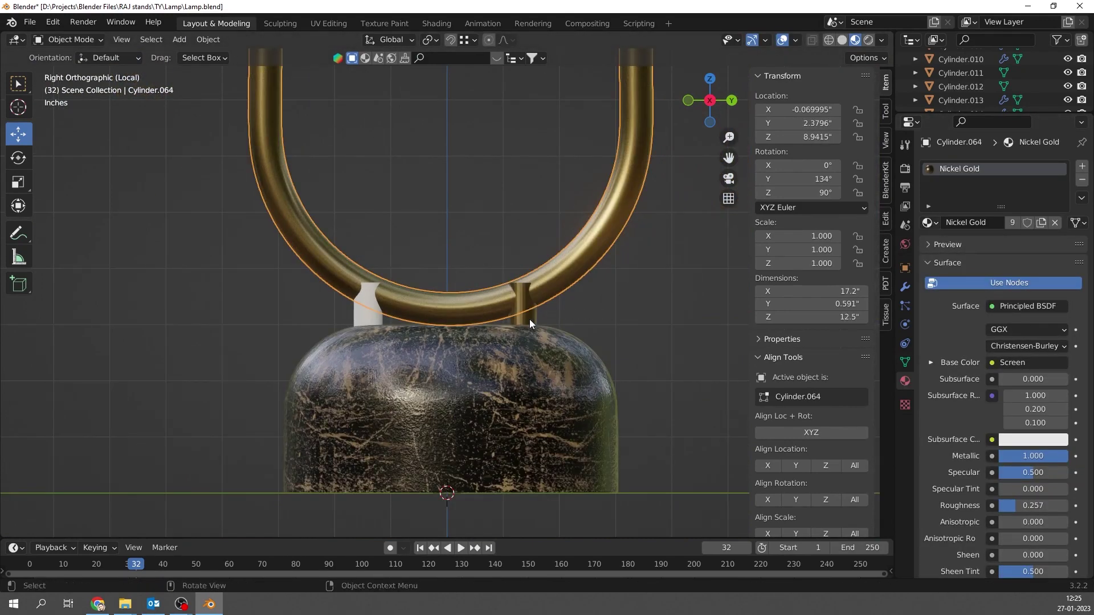
{"action": "scroll", "coordinate": [470, 259], "scroll_direction": "down", "scroll_amount": 3}
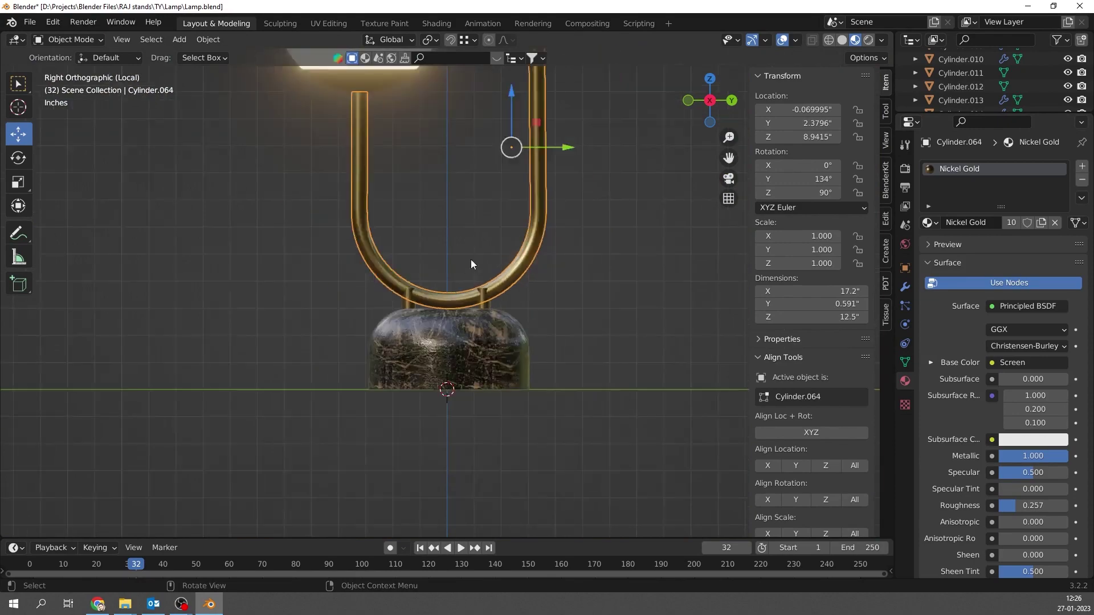
{"action": "scroll", "coordinate": [454, 315], "scroll_direction": "down", "scroll_amount": 3}
{"action": "scroll", "coordinate": [515, 336], "scroll_direction": "up", "scroll_amount": 8}
{"action": "left_click_drag", "start_coordinate": [269, 236], "coordinate": [485, 326]}
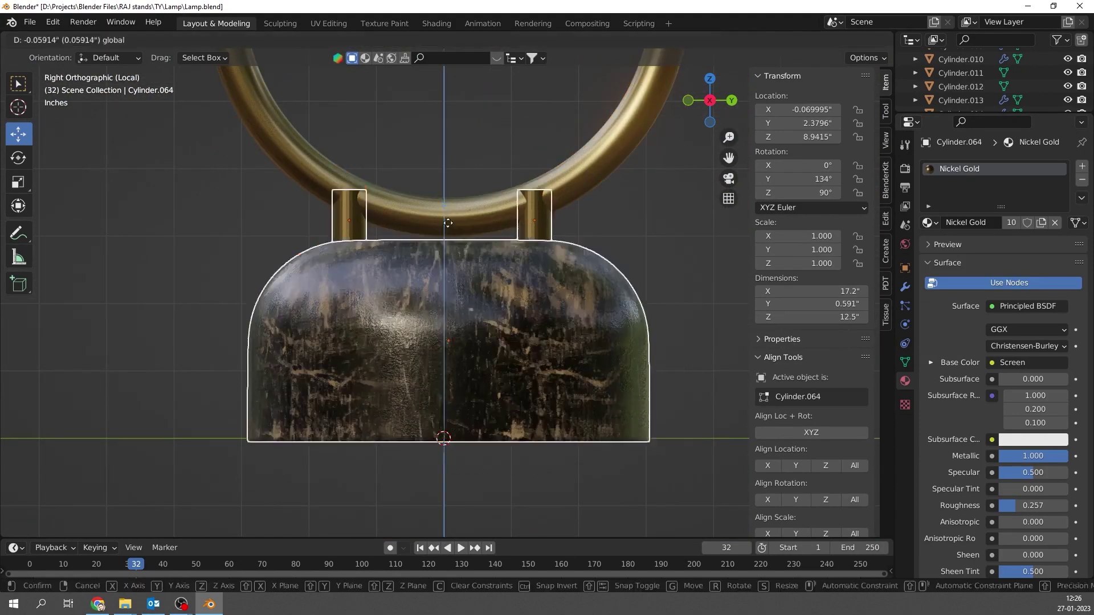
Shift the left post sideways along X in front view, then view the lamp through the camera
{"action": "left_click_drag", "start_coordinate": [444, 219], "coordinate": [444, 233]}
{"action": "scroll", "coordinate": [510, 244], "scroll_direction": "down", "scroll_amount": 3}
{"action": "scroll", "coordinate": [357, 213], "scroll_direction": "up", "scroll_amount": 5}
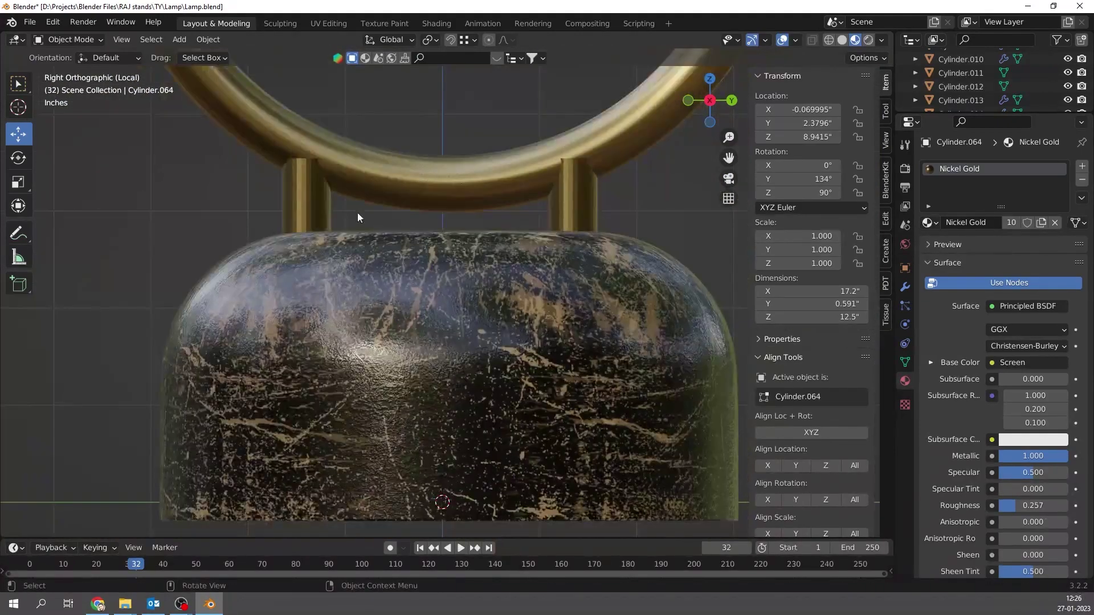
{"action": "left_click", "coordinate": [357, 213]}
{"action": "middle_click_drag", "start_coordinate": [358, 213], "coordinate": [645, 253]}
{"action": "key", "text": "KP_1"}
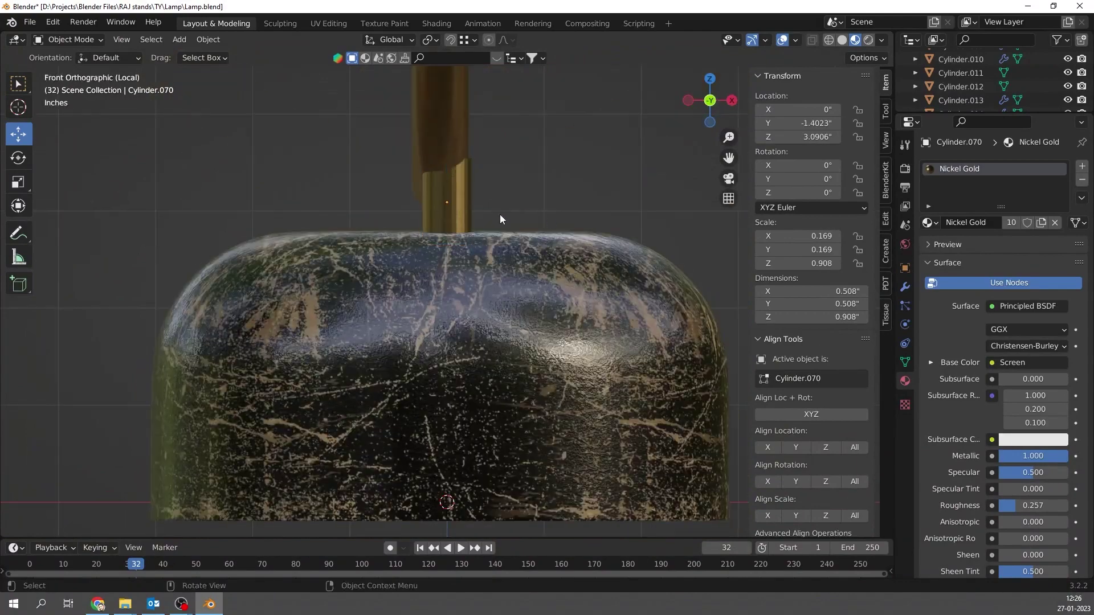
{"action": "key", "text": "g"}
{"action": "key", "text": "x"}
{"action": "left_click", "coordinate": [492, 202]}
{"action": "middle_click_drag", "start_coordinate": [492, 202], "coordinate": [449, 271]}
{"action": "scroll", "coordinate": [449, 271], "scroll_direction": "down", "scroll_amount": 4}
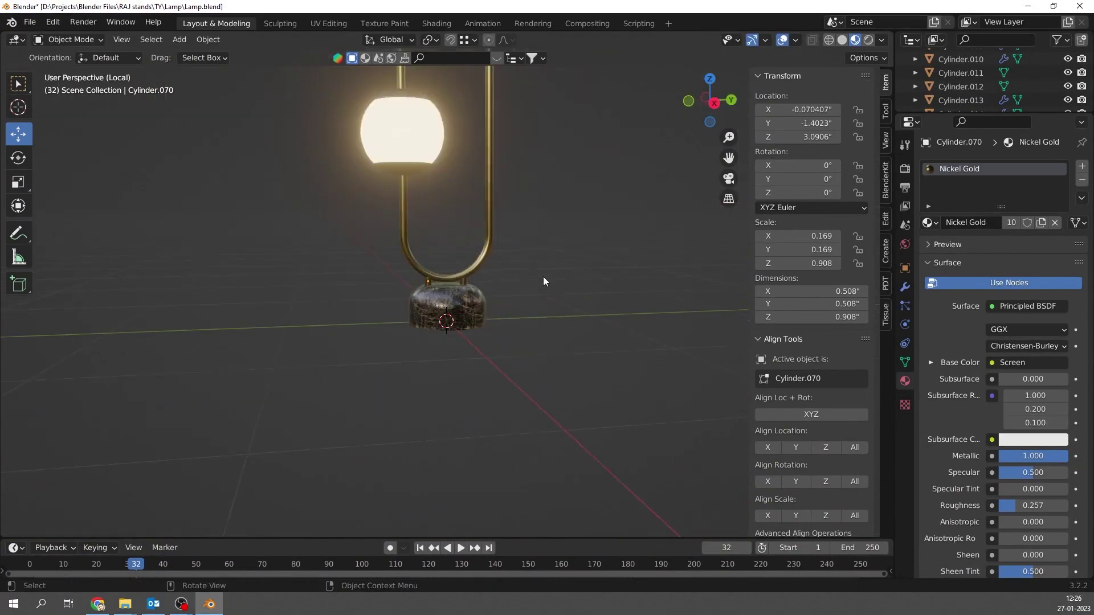
{"action": "left_click_drag", "start_coordinate": [374, 95], "coordinate": [563, 384]}
{"action": "key", "text": "KP_0"}
Adjust the lamp's camera framing and render it with F12
{"action": "scroll", "coordinate": [512, 355], "scroll_direction": "down", "scroll_amount": 2}
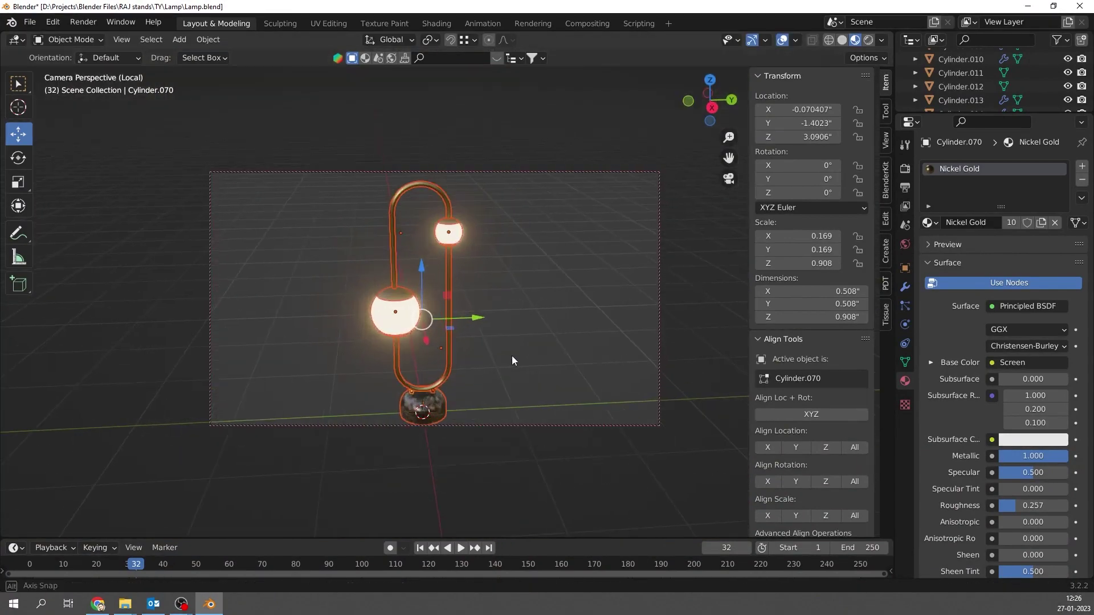
{"action": "scroll", "coordinate": [497, 354], "scroll_direction": "down", "scroll_amount": 2}
{"action": "middle_click_drag", "start_coordinate": [511, 355], "coordinate": [528, 378]}
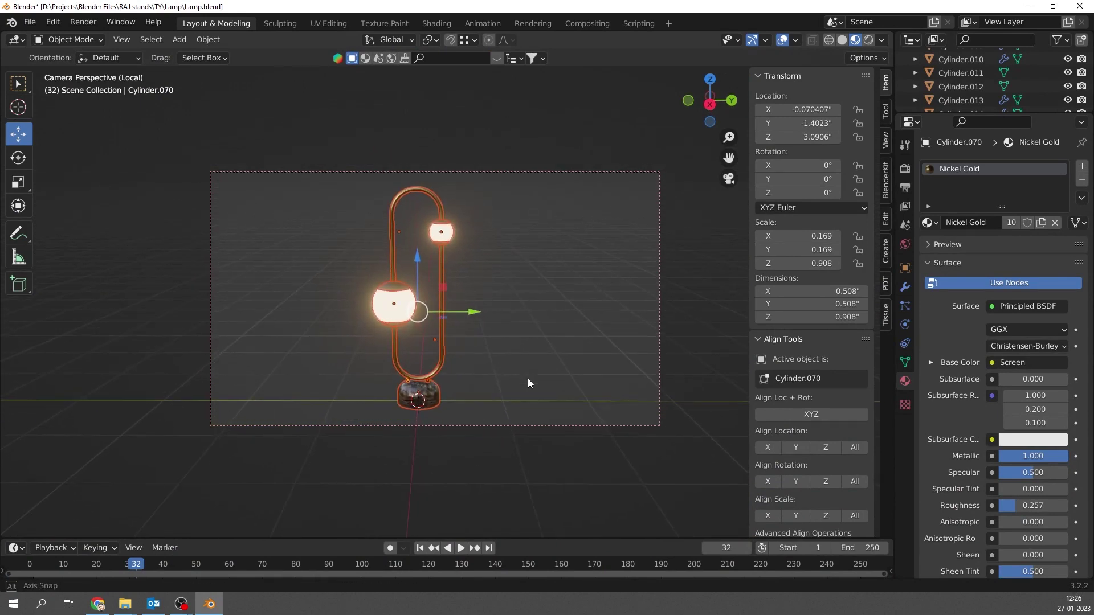
{"action": "left_click", "coordinate": [30, 21]}
{"action": "key", "text": "F12"}
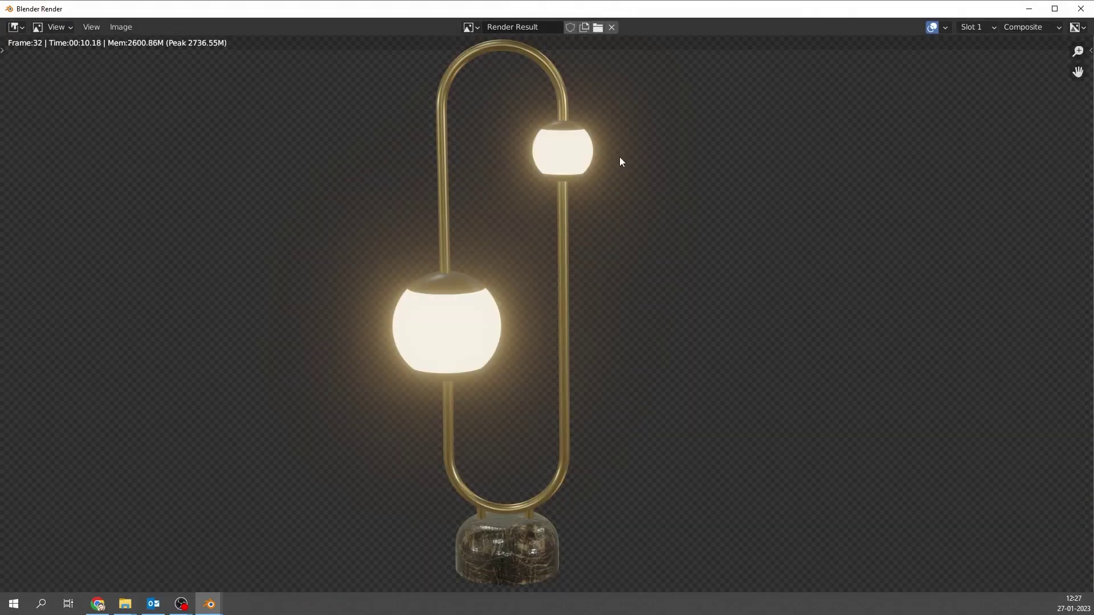
Save the render as a PNG image and close the render window
{"action": "scroll", "coordinate": [633, 206], "scroll_direction": "down", "scroll_amount": 2}
{"action": "left_click", "coordinate": [121, 26]}
{"action": "left_click", "coordinate": [142, 111]}
{"action": "type", "text": "1.2"}
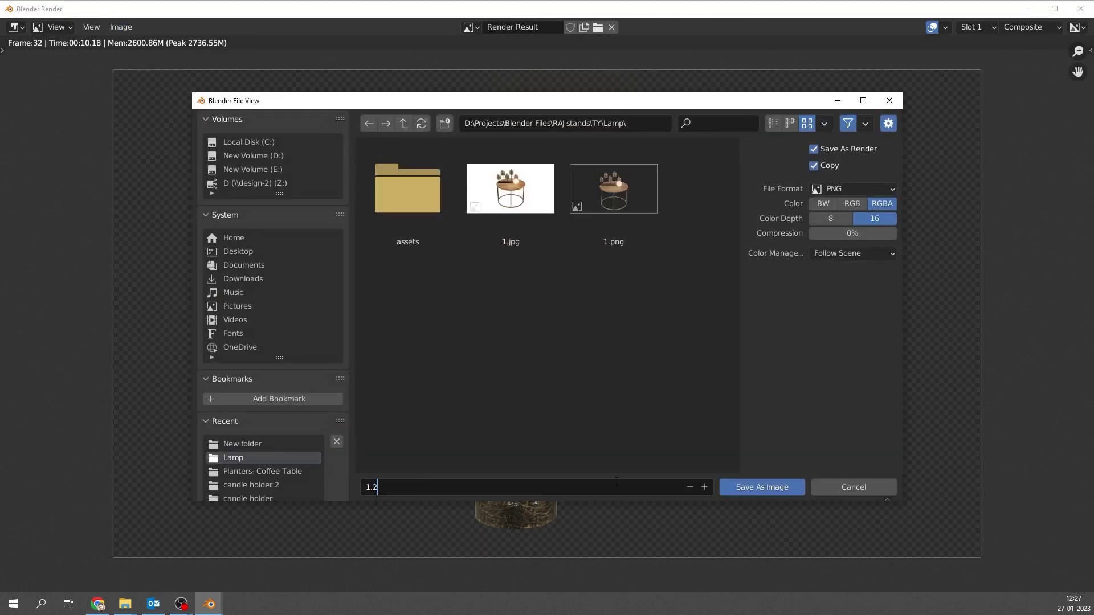
{"action": "left_click", "coordinate": [762, 487]}
{"action": "left_click", "coordinate": [1080, 8]}
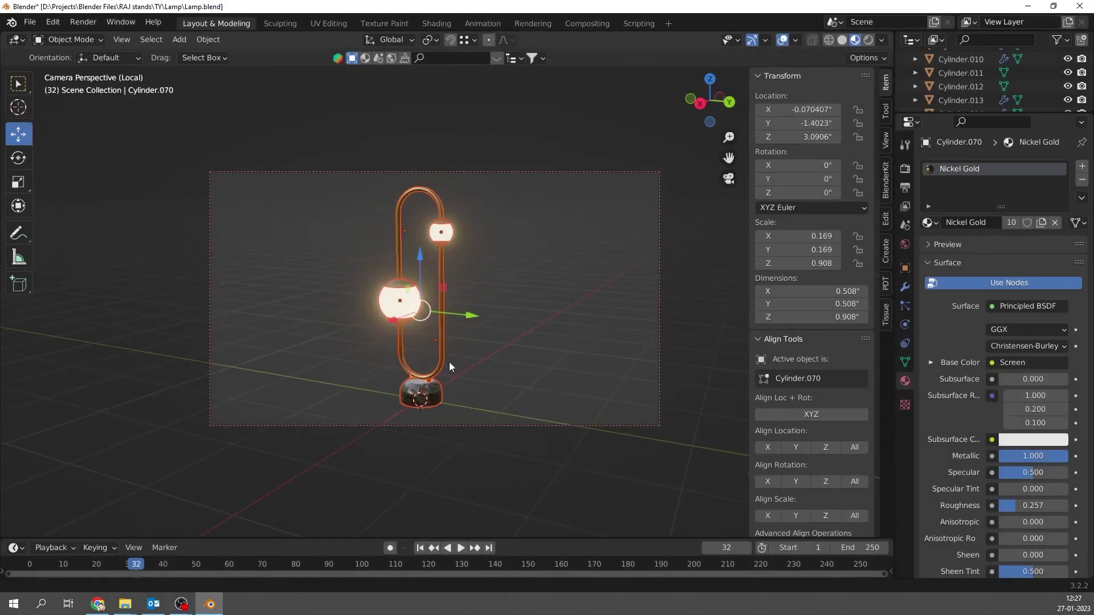
{"action": "scroll", "coordinate": [447, 342], "scroll_direction": "up", "scroll_amount": 3}
Raise the marble base material's Roughness to 0.425 and render again
{"action": "left_click", "coordinate": [422, 410]}
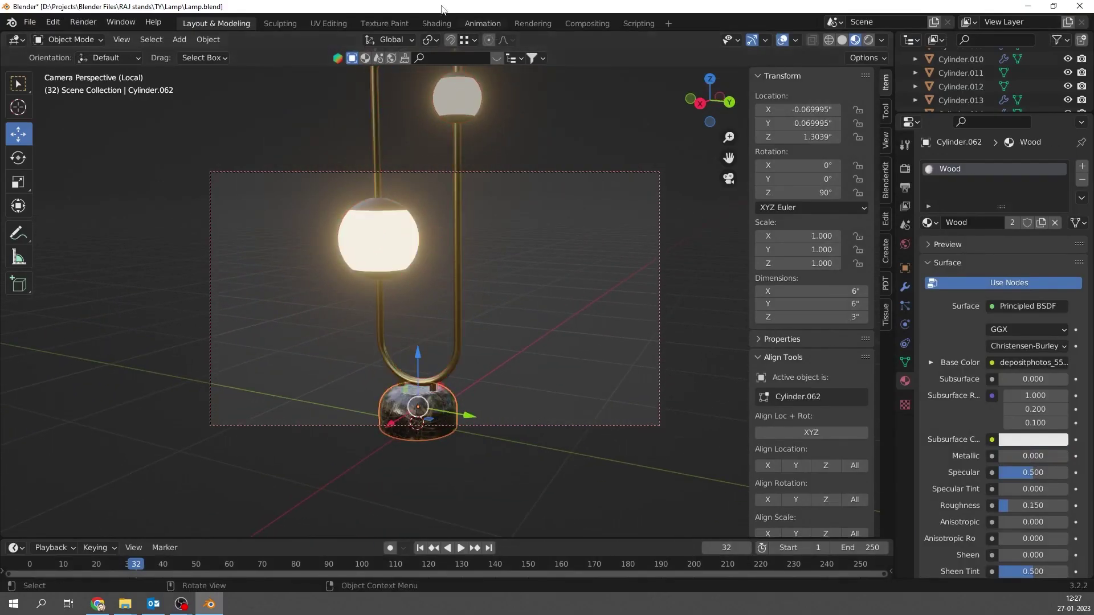
{"action": "left_click", "coordinate": [436, 23]}
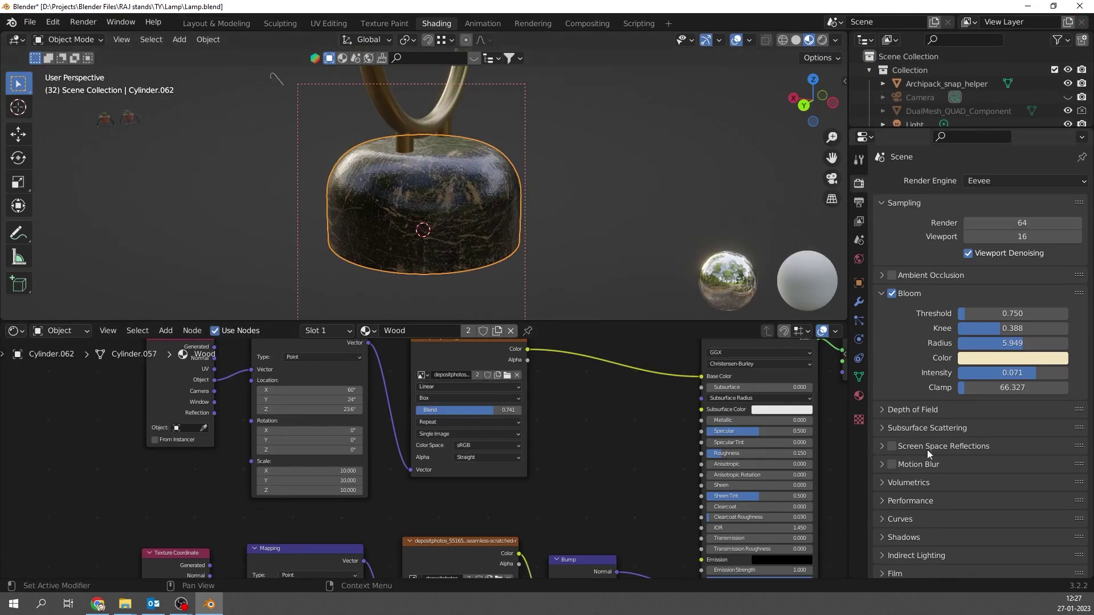
{"action": "scroll", "coordinate": [683, 450], "scroll_direction": "up", "scroll_amount": 3}
{"action": "left_click_drag", "start_coordinate": [575, 470], "coordinate": [625, 470]}
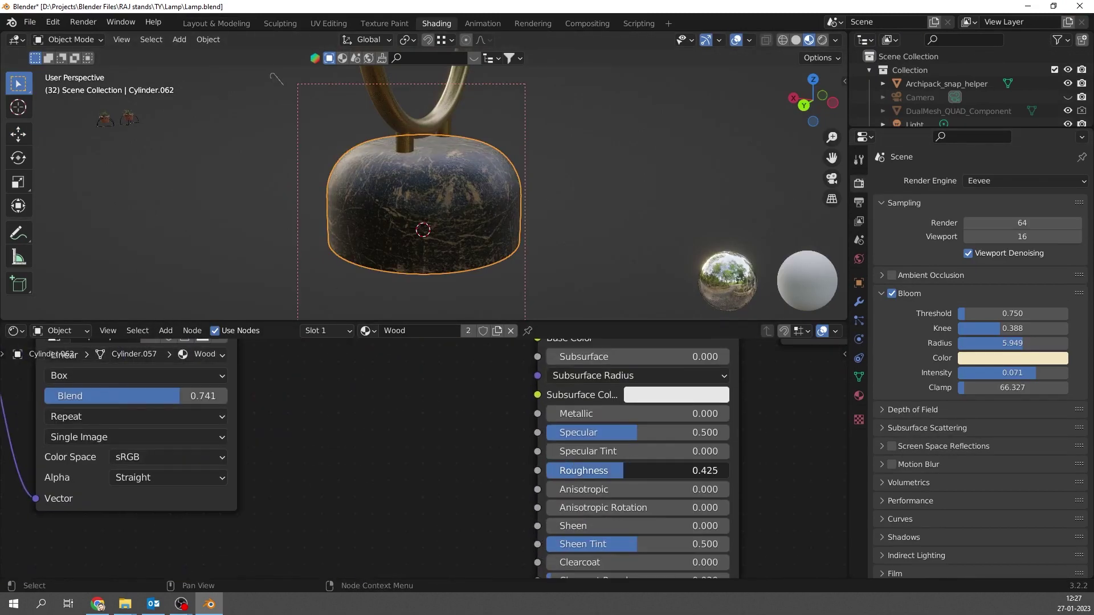
{"action": "key", "text": "F12"}
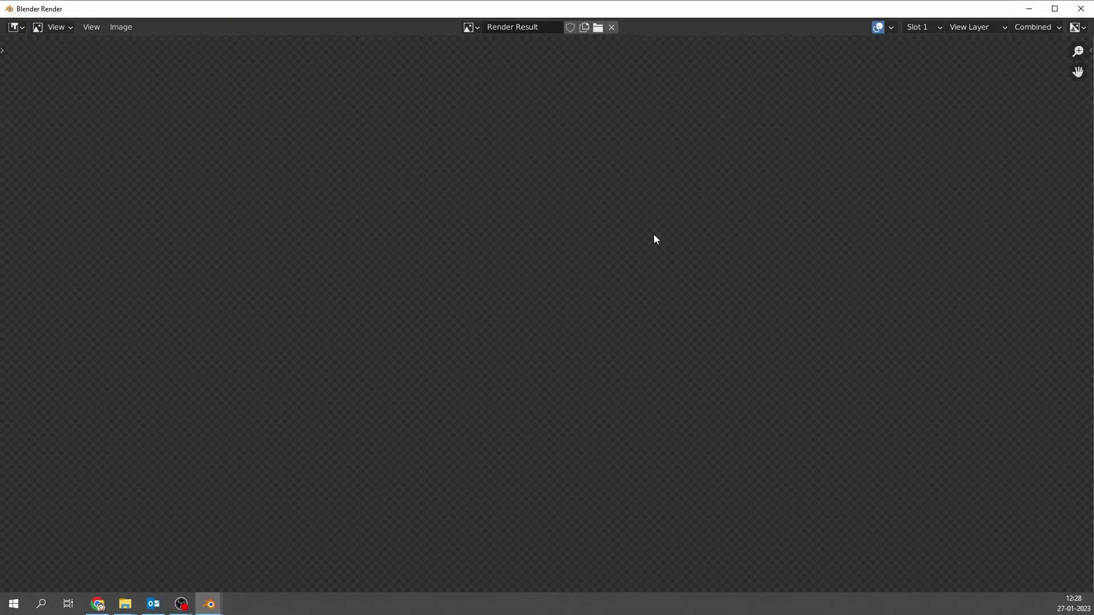
Save the render as 2.png and return to the Layout workspace
{"action": "left_click", "coordinate": [120, 26]}
{"action": "left_click", "coordinate": [133, 108]}
{"action": "type", "text": "2"}
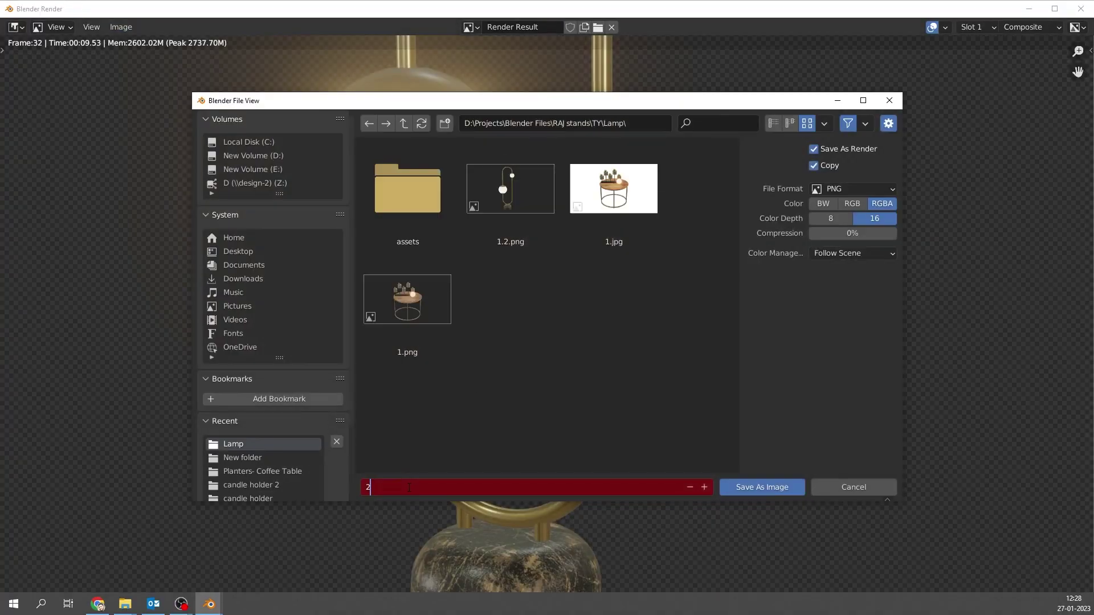
{"action": "key", "text": "Return"}
{"action": "key", "text": "Escape"}
{"action": "left_click", "coordinate": [216, 23]}
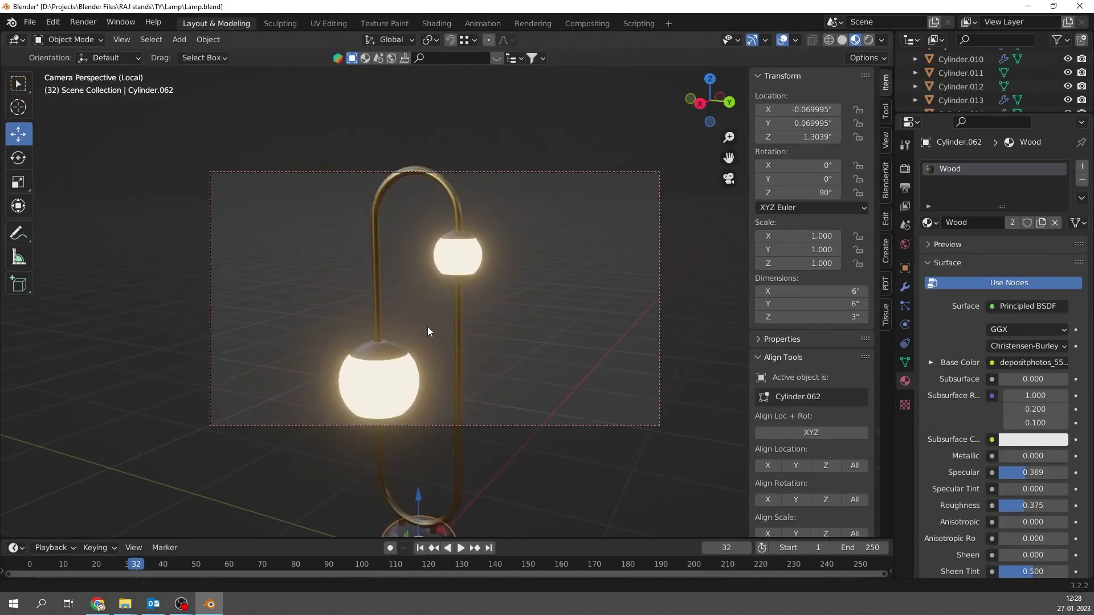
Re-render the lamp, save it over 2.png, then switch to right side view
{"action": "key", "text": "F12"}
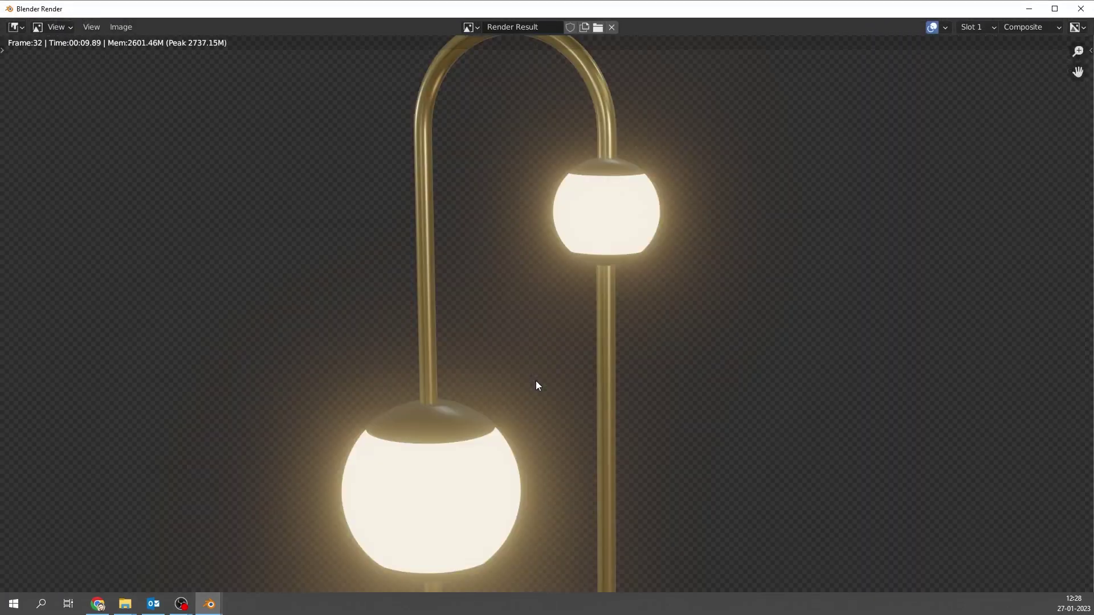
{"action": "left_click", "coordinate": [121, 27]}
{"action": "left_click", "coordinate": [132, 108]}
{"action": "key", "text": "Return"}
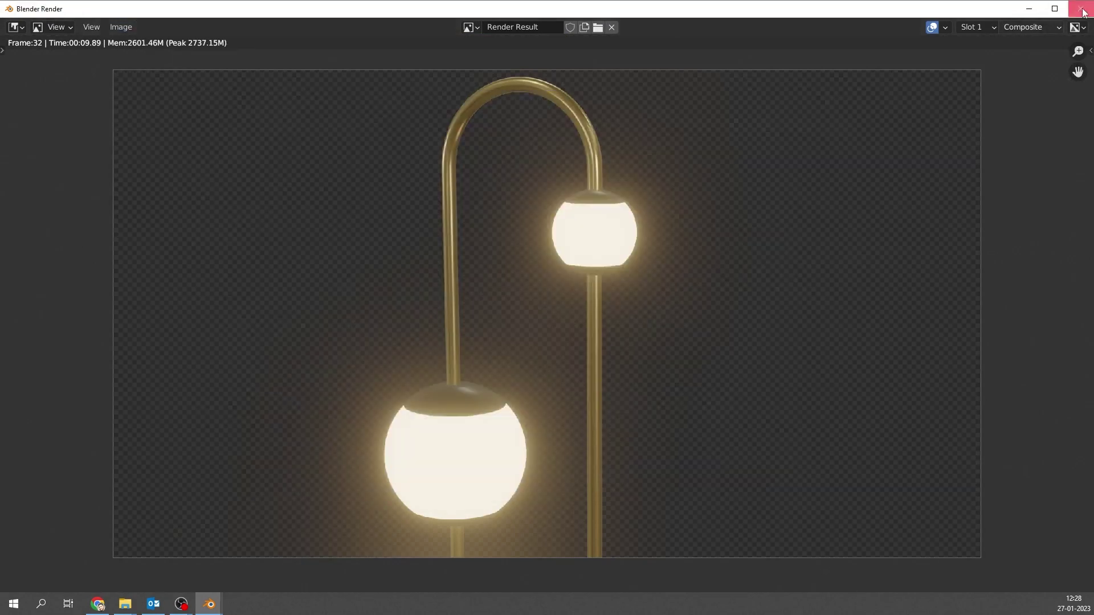
{"action": "key", "text": "Escape"}
{"action": "key", "text": "KP_3"}
Save the project as Lamp.blend
{"action": "middle_click_drag", "start_coordinate": [542, 446], "coordinate": [483, 402]}
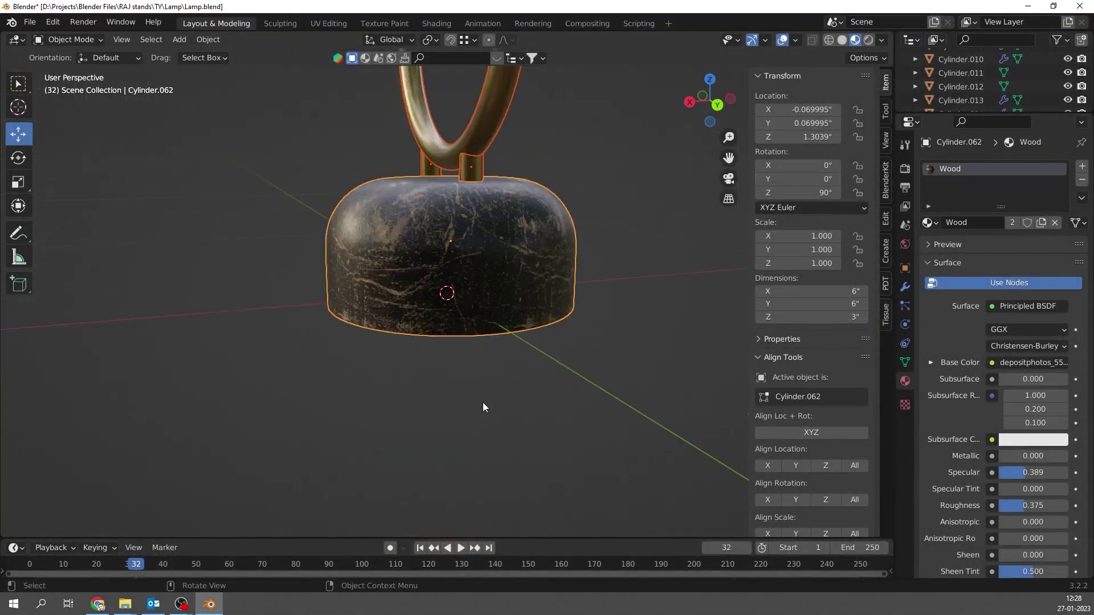
{"action": "scroll", "coordinate": [483, 402], "scroll_direction": "down", "scroll_amount": 5}
{"action": "middle_click_drag", "start_coordinate": [436, 234], "coordinate": [527, 309]}
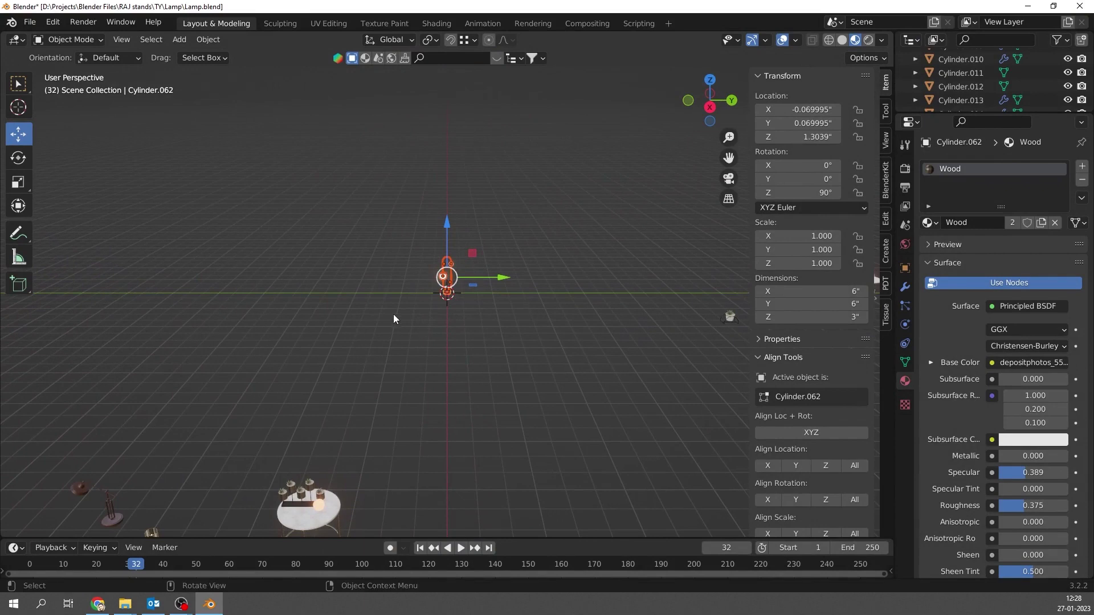
{"action": "left_click", "coordinate": [904, 168]}
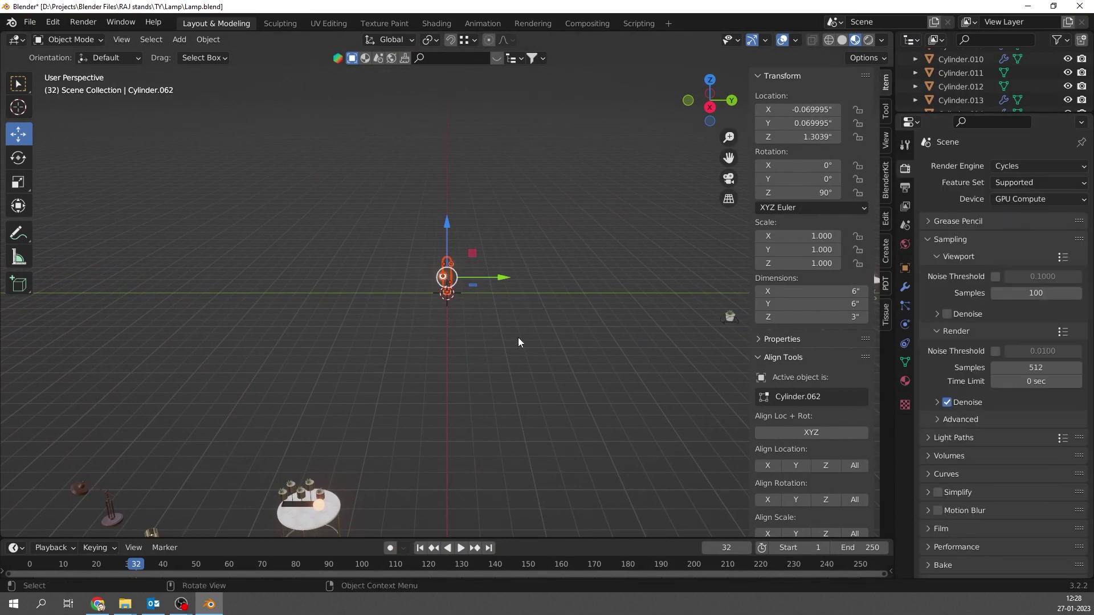
{"action": "left_click", "coordinate": [30, 22]}
{"action": "left_click", "coordinate": [34, 105]}
Select the lamp and wooden side table together and view them through the camera
{"action": "left_click", "coordinate": [512, 358]}
{"action": "scroll", "coordinate": [355, 455], "scroll_direction": "down", "scroll_amount": 2}
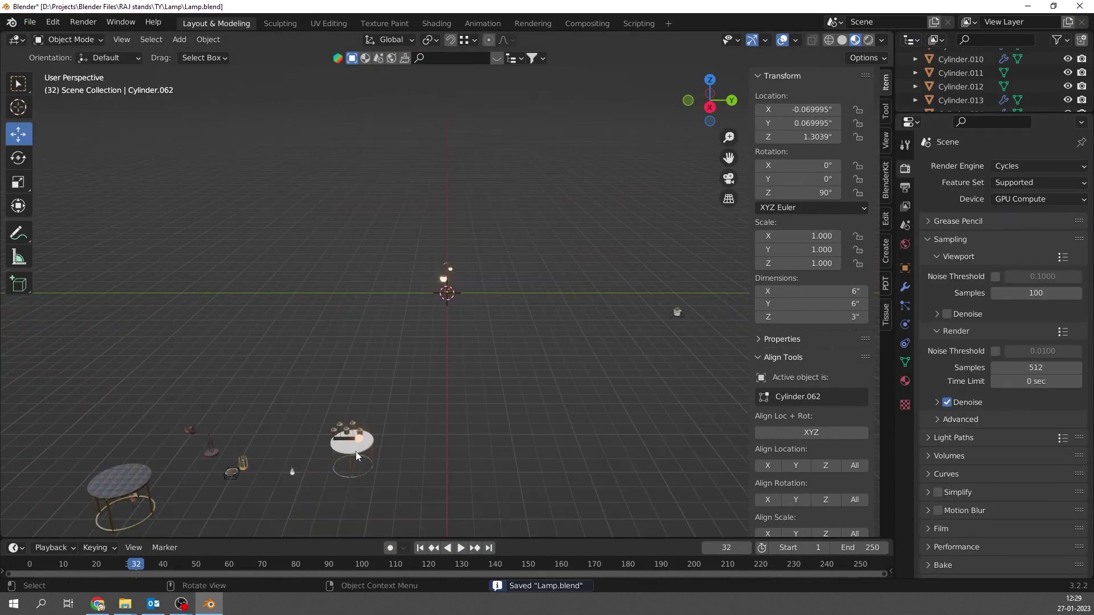
{"action": "left_click", "coordinate": [352, 440]}
{"action": "key", "text": "KP_Decimal"}
{"action": "middle_click_drag", "start_coordinate": [470, 392], "coordinate": [582, 381]}
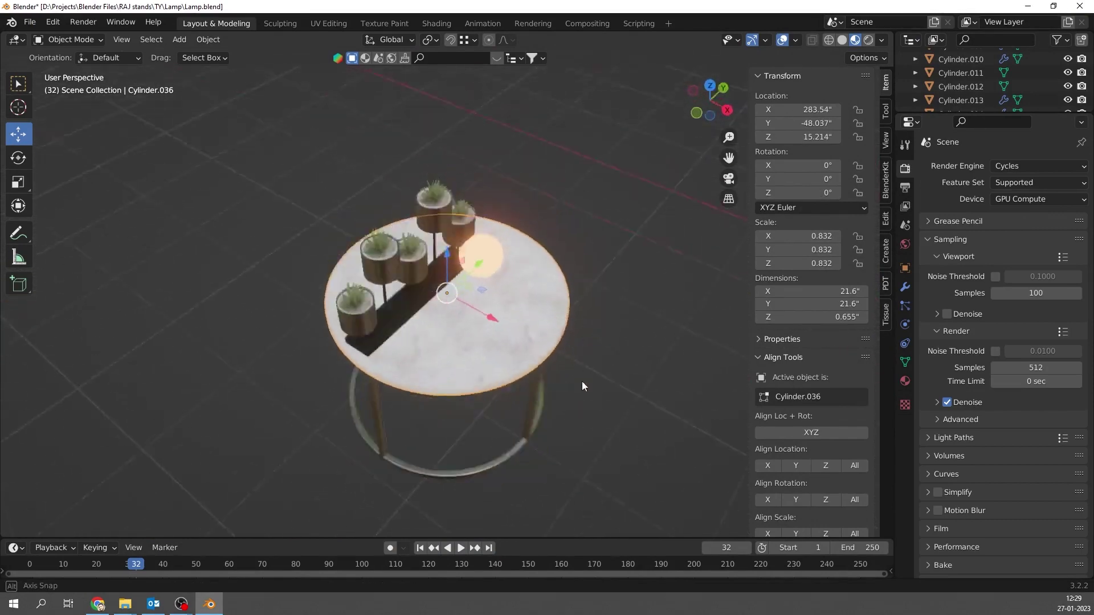
{"action": "scroll", "coordinate": [489, 338], "scroll_direction": "up", "scroll_amount": 3}
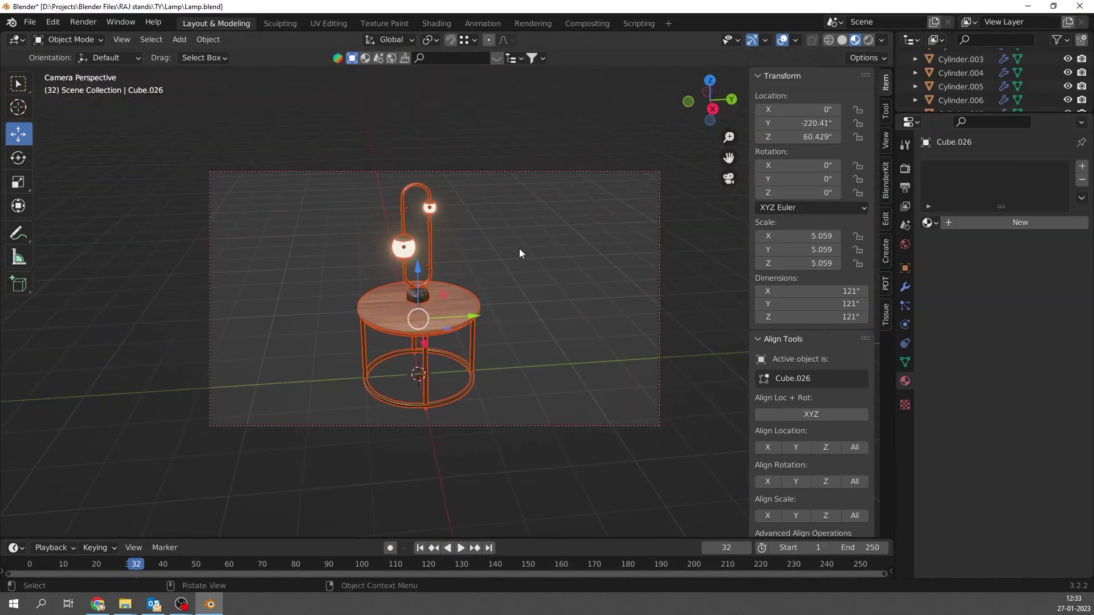
{"action": "key", "text": "KP_3"}
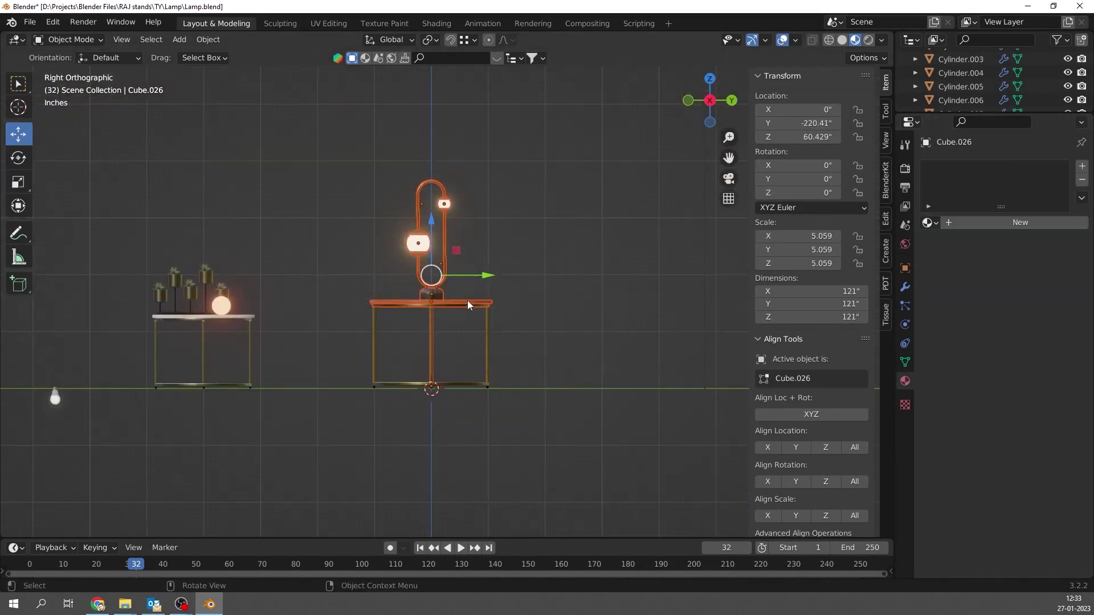
{"action": "left_click_drag", "start_coordinate": [359, 300], "coordinate": [554, 414]}
{"action": "mouse_move", "coordinate": [555, 413]}
{"action": "middle_mouse_down"}
{"action": "mouse_move", "coordinate": [344, 303]}
{"action": "mouse_move", "coordinate": [456, 286]}
{"action": "middle_mouse_up"}
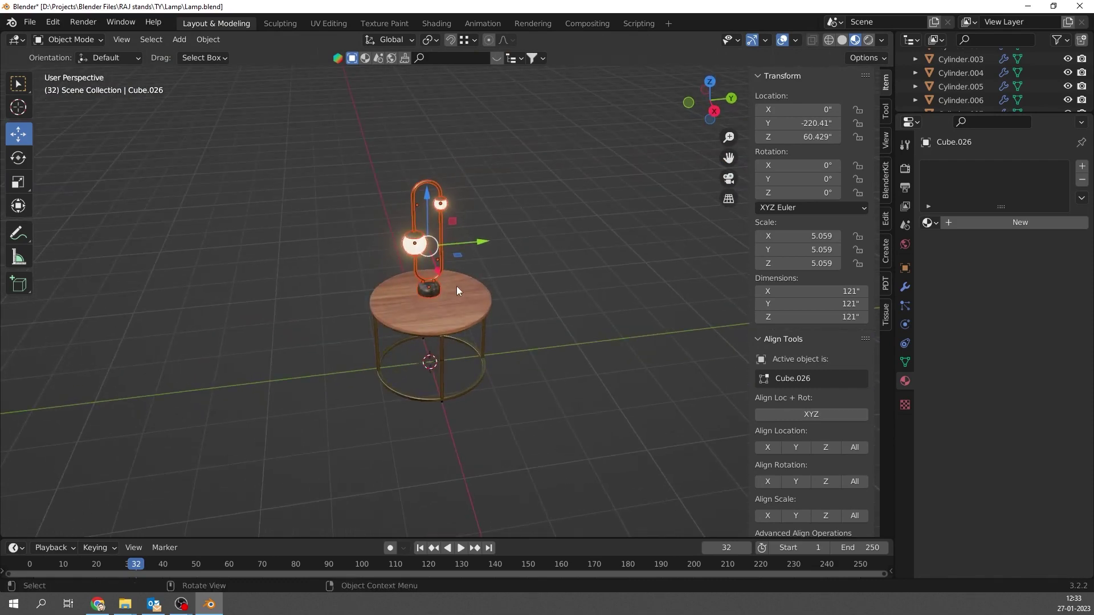
{"action": "key", "text": "KP_0"}
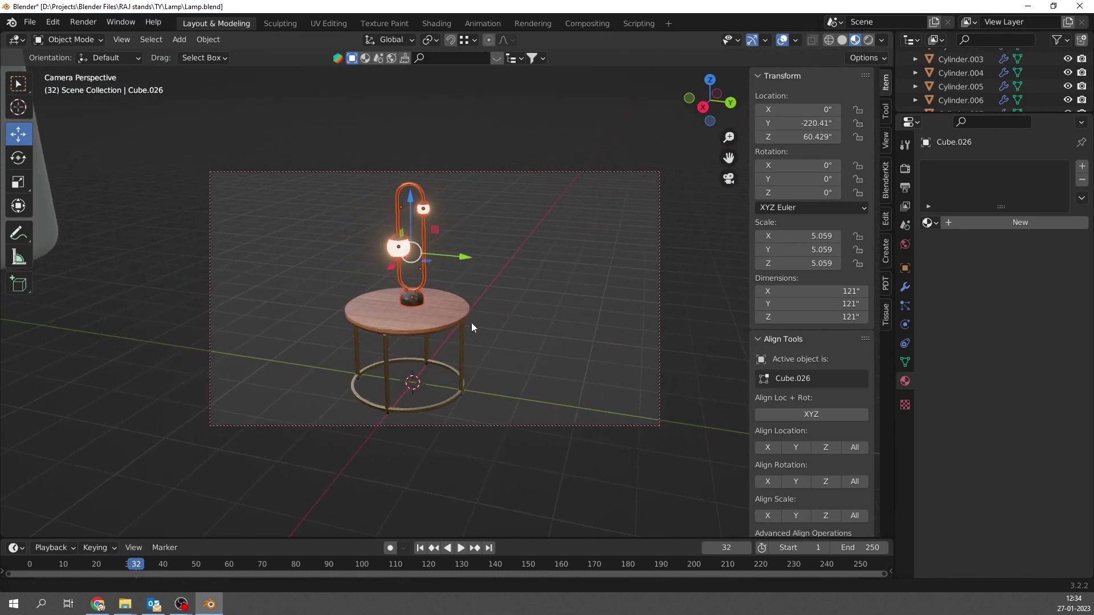
Render the lamp on the table and save the image as 3.png
{"action": "key", "text": "F12"}
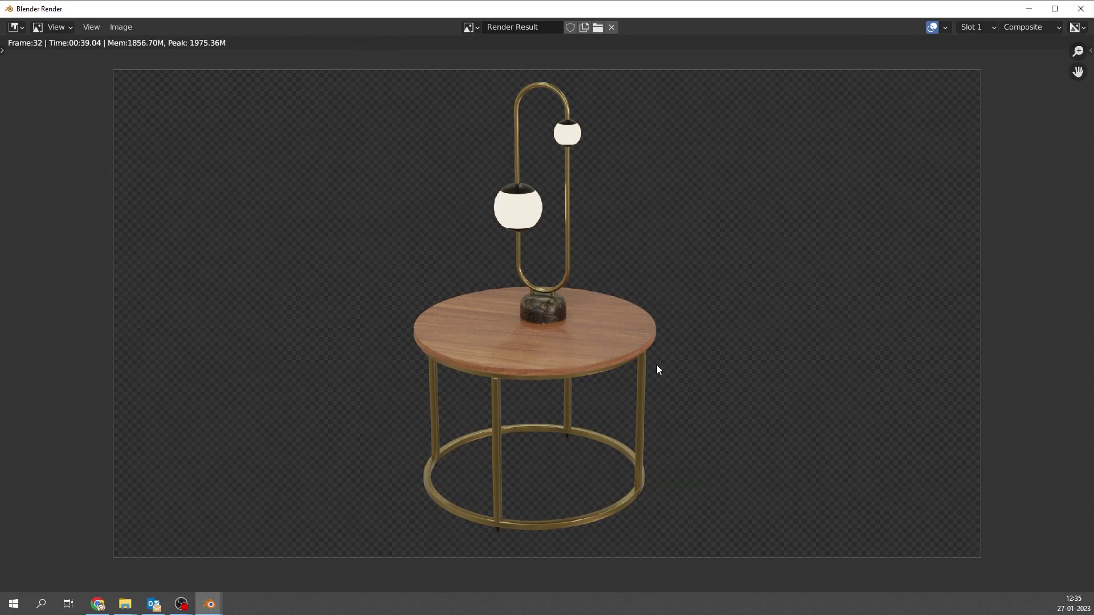
{"action": "left_click", "coordinate": [120, 26]}
{"action": "left_click", "coordinate": [137, 133]}
{"action": "type", "text": "4"}
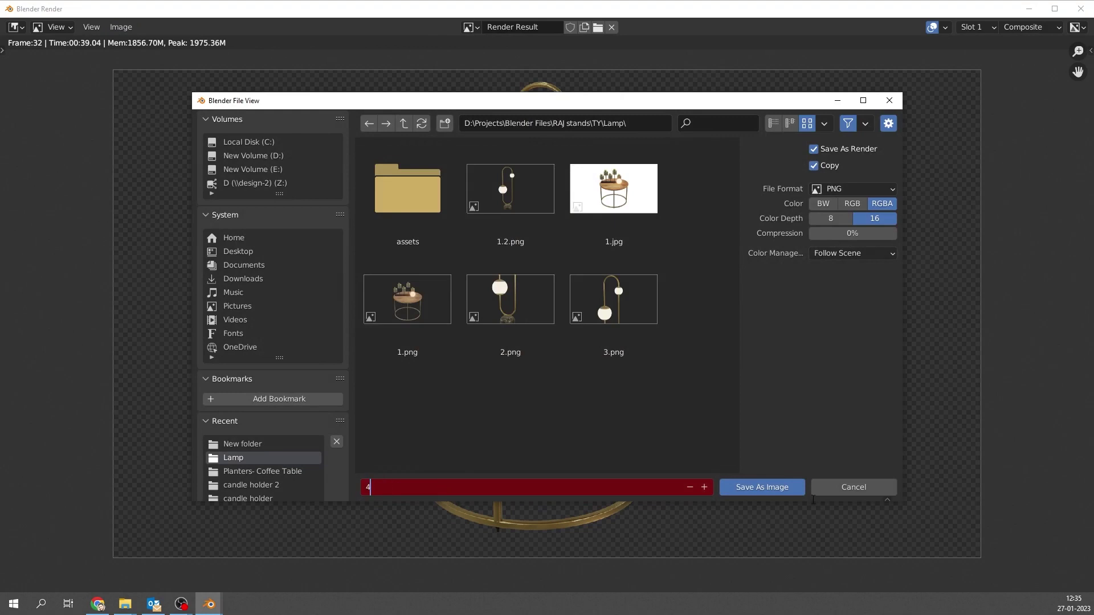
{"action": "key", "text": "Return"}
{"action": "key", "text": "Escape"}
{"action": "left_click", "coordinate": [904, 169]}
Switch the render engine to Eevee and set bloom knee 0.503 and radius 7.173
{"action": "left_click", "coordinate": [1036, 166]}
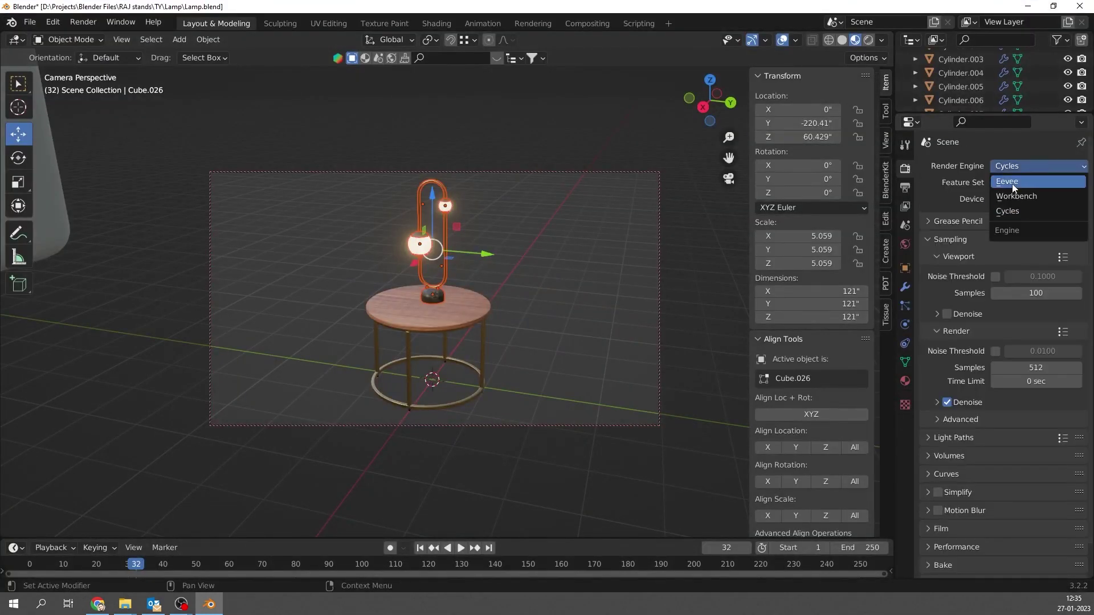
{"action": "left_click", "coordinate": [1011, 182]}
{"action": "left_click_drag", "start_coordinate": [1020, 332], "coordinate": [1034, 331]}
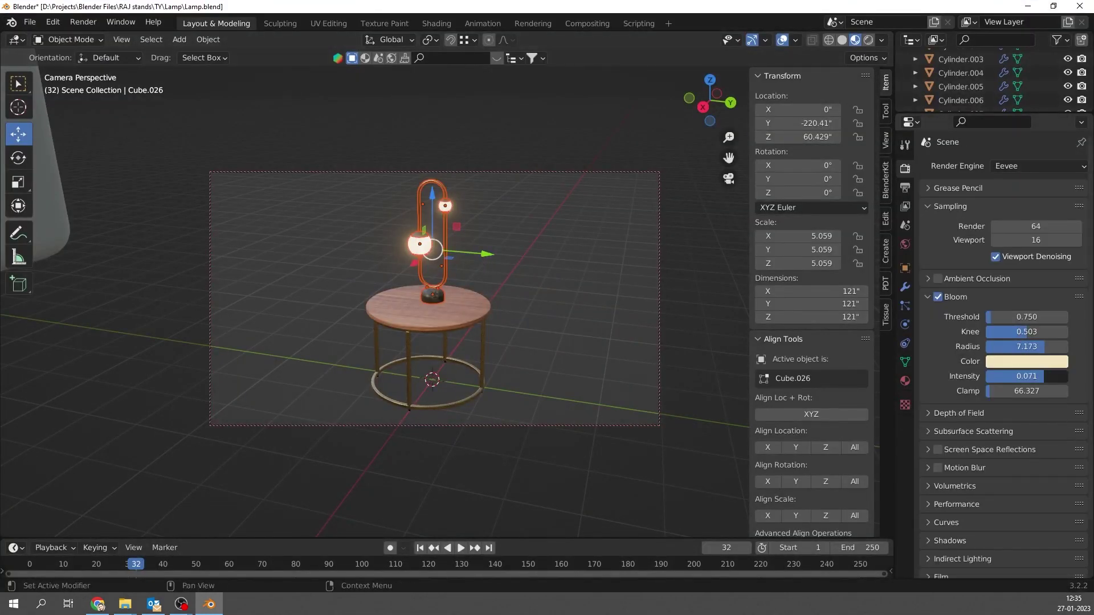
Give the larger globe's emission strength 6 and a pink emission colour
{"action": "left_click", "coordinate": [437, 24]}
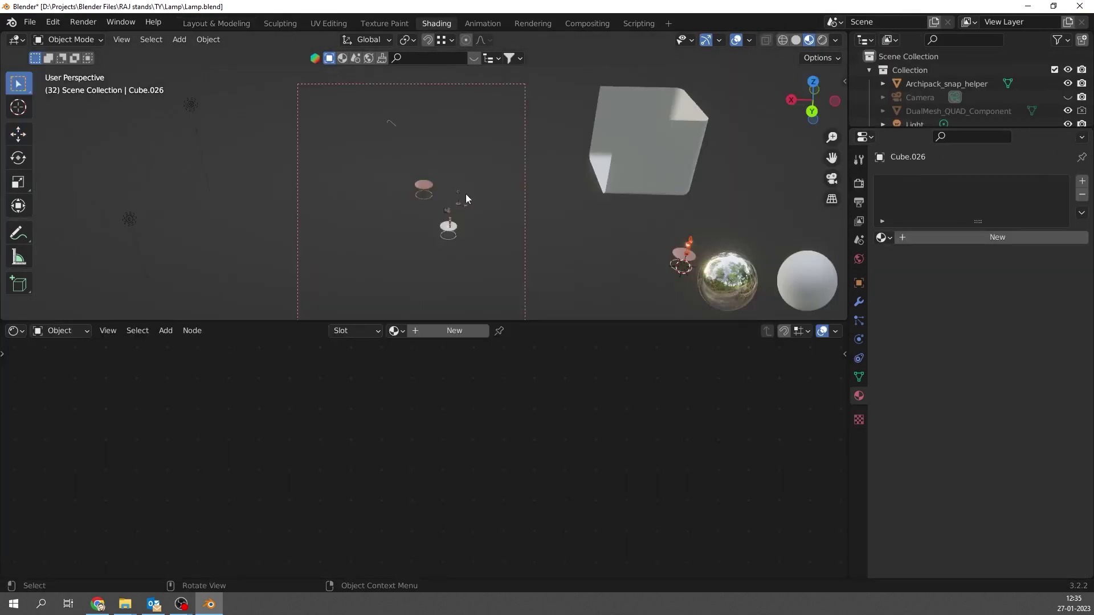
{"action": "left_click", "coordinate": [453, 195]}
{"action": "key", "text": "Home"}
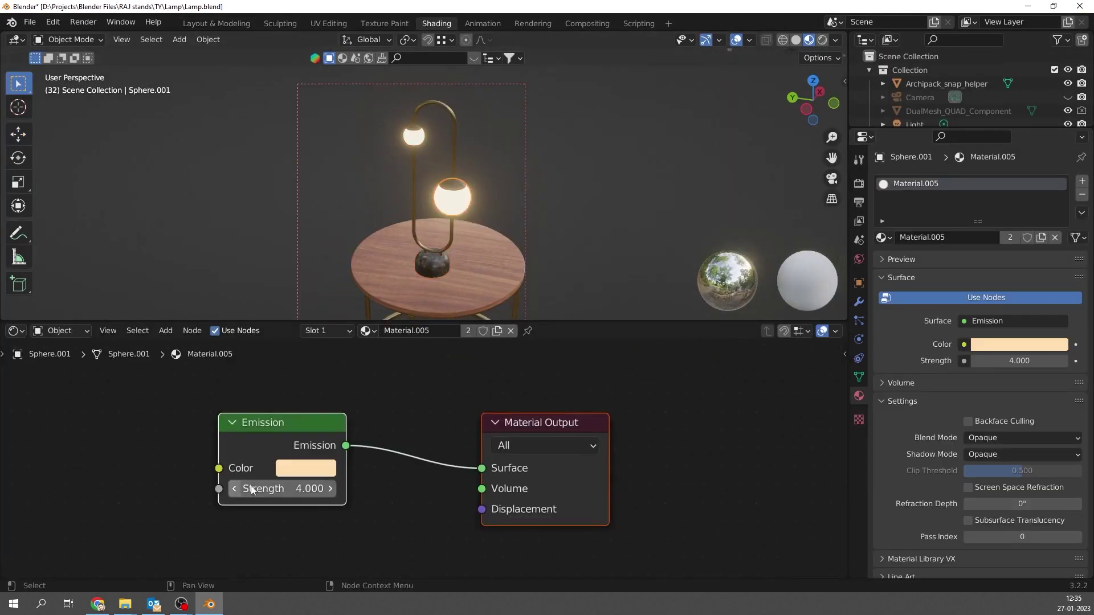
{"action": "double_click", "coordinate": [303, 489]}
{"action": "type", "text": "6"}
{"action": "key", "text": "Return"}
{"action": "left_click", "coordinate": [333, 466]}
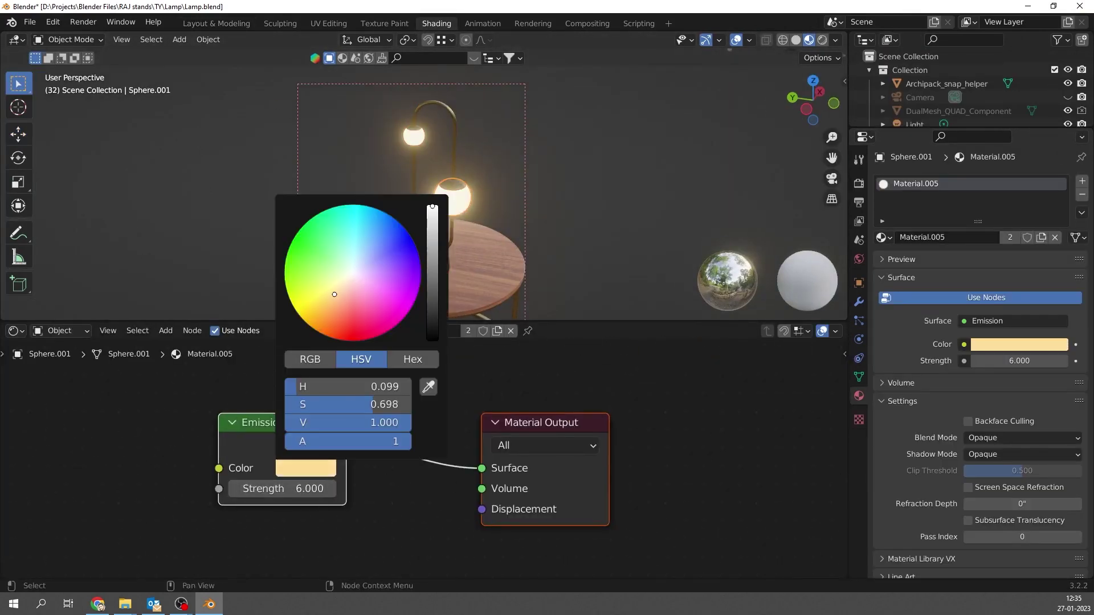
{"action": "left_click", "coordinate": [305, 468]}
{"action": "left_click", "coordinate": [325, 239]}
Move the camera closer to the lamp and table, then render the camera view
{"action": "left_click", "coordinate": [215, 23]}
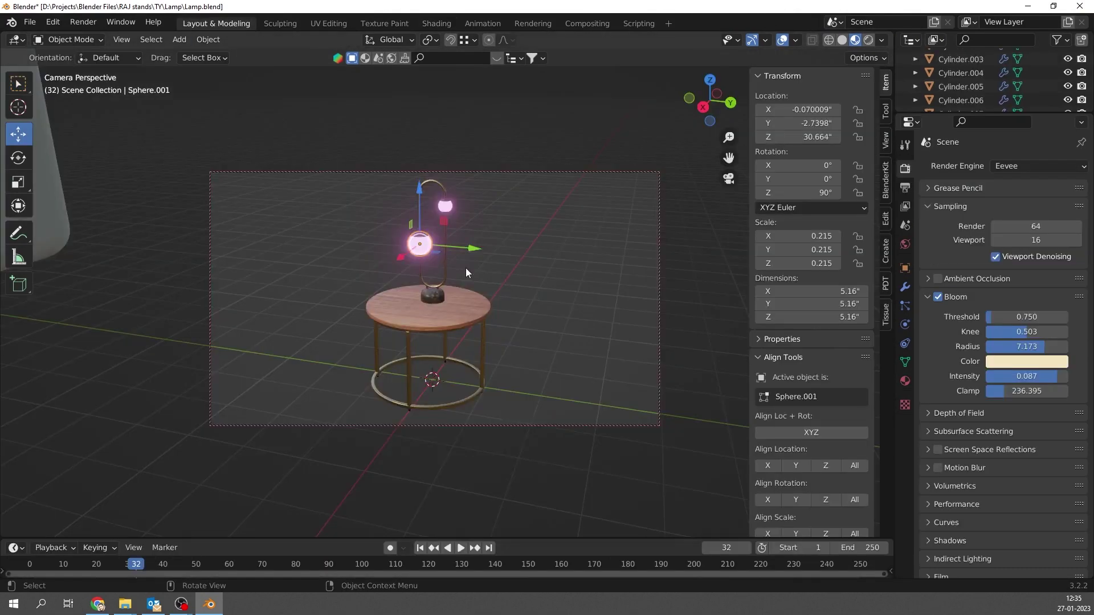
{"action": "mouse_move", "coordinate": [432, 336]}
{"action": "middle_mouse_down"}
{"action": "mouse_move", "coordinate": [489, 330]}
{"action": "mouse_move", "coordinate": [463, 274]}
{"action": "mouse_move", "coordinate": [464, 311]}
{"action": "middle_mouse_up"}
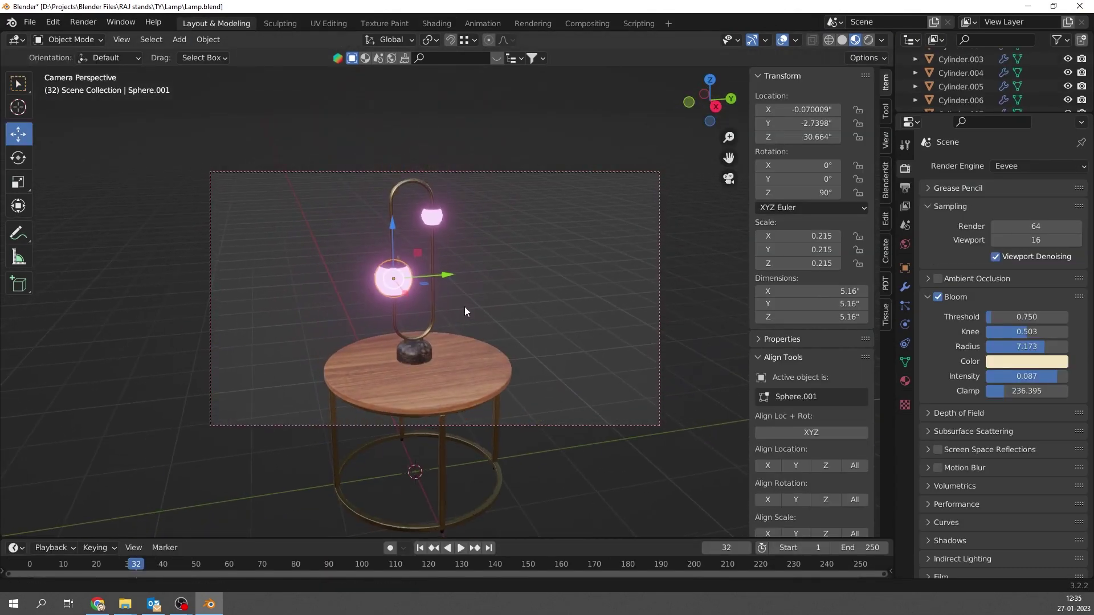
{"action": "left_click", "coordinate": [30, 21]}
{"action": "key", "text": "F12"}
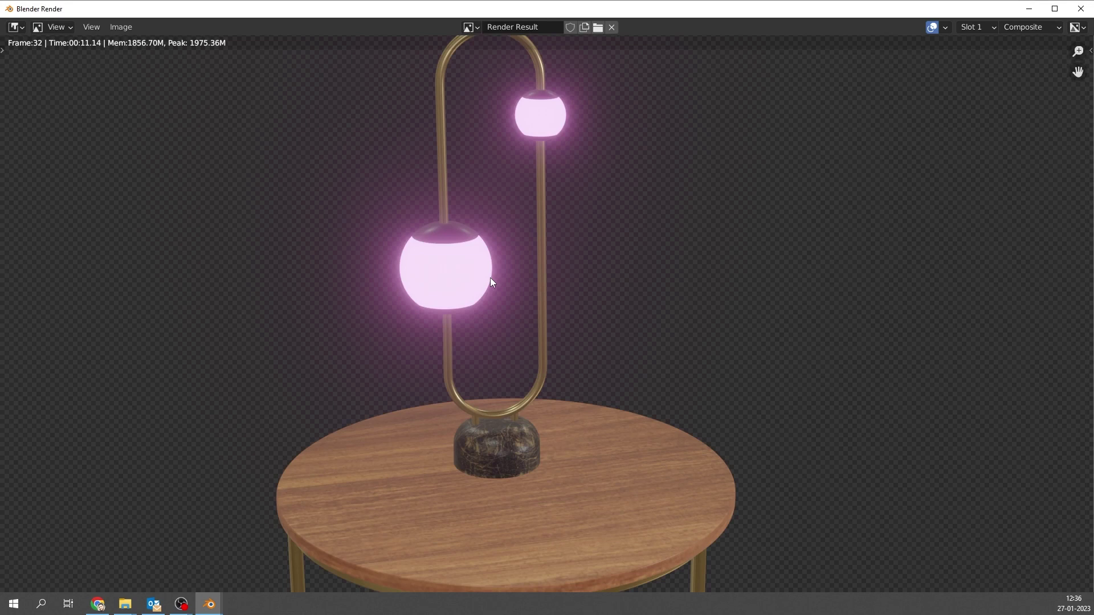
Save the pink globe render and close the render window
{"action": "left_click", "coordinate": [120, 27]}
{"action": "left_click", "coordinate": [137, 140]}
{"action": "key", "text": "Return"}
{"action": "left_click", "coordinate": [1081, 8]}
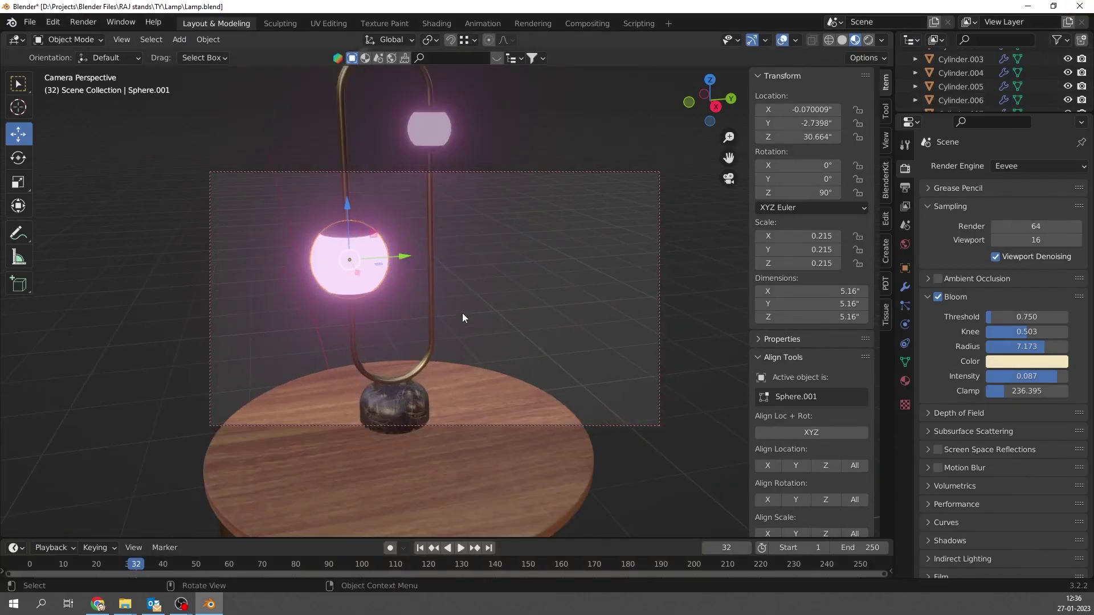
Frame the camera close on the lamp, restore warm peach emission, and render
{"action": "mouse_move", "coordinate": [463, 313]}
{"action": "middle_mouse_down"}
{"action": "mouse_move", "coordinate": [488, 339]}
{"action": "mouse_move", "coordinate": [462, 368]}
{"action": "mouse_move", "coordinate": [426, 374]}
{"action": "middle_mouse_up"}
{"action": "scroll", "coordinate": [455, 359], "scroll_direction": "up", "scroll_amount": 2}
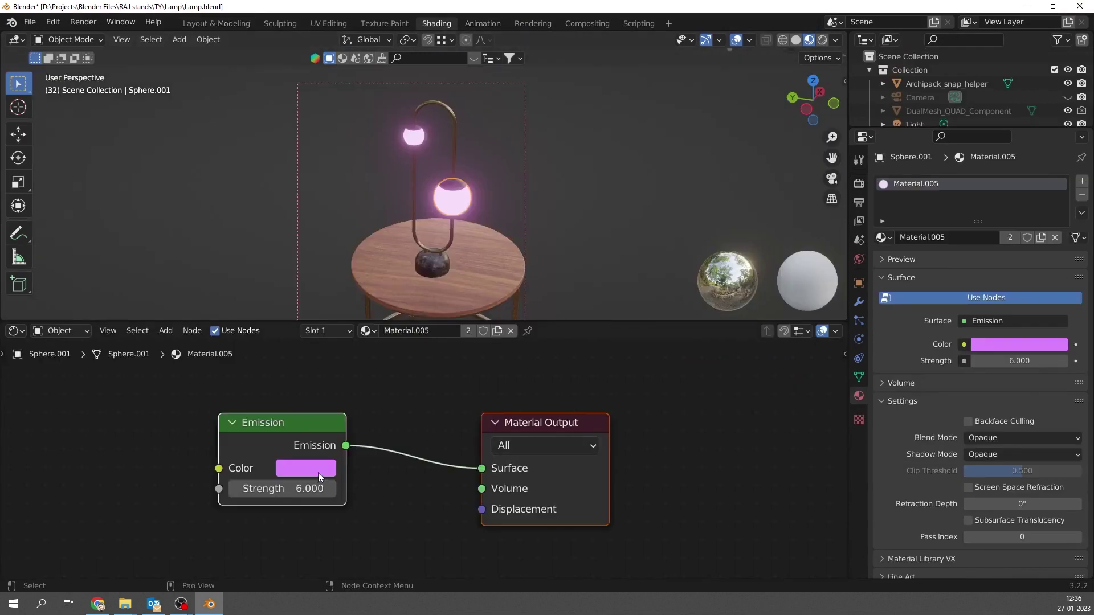
{"action": "left_click", "coordinate": [318, 473]}
{"action": "left_click", "coordinate": [343, 292]}
{"action": "key", "text": "F12"}
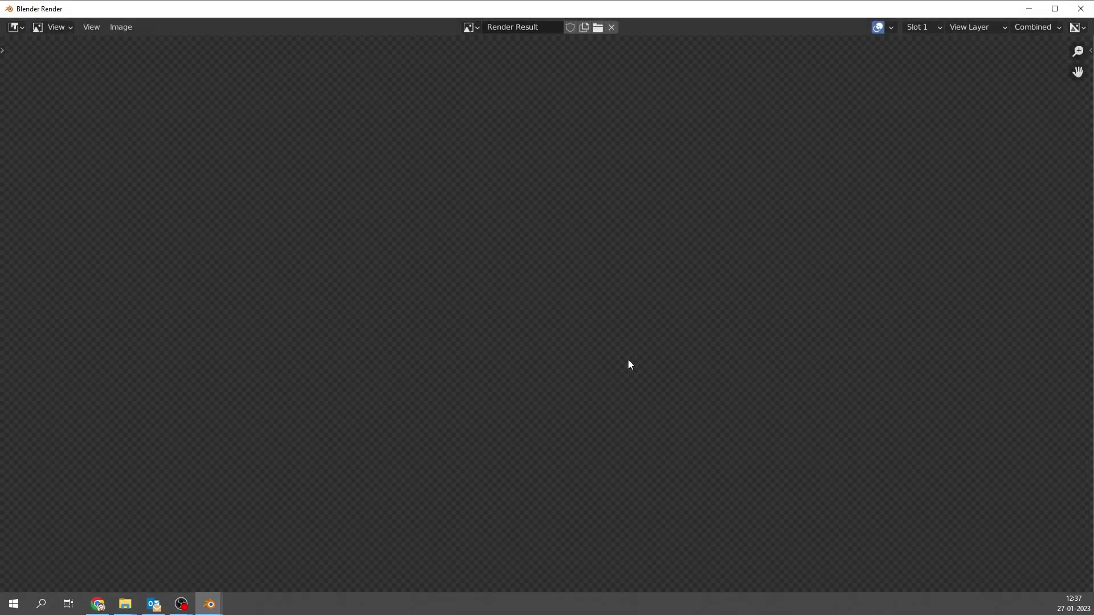
Save the close-up render of the glowing globes as an image
{"action": "scroll", "coordinate": [630, 348], "scroll_direction": "down", "scroll_amount": 2}
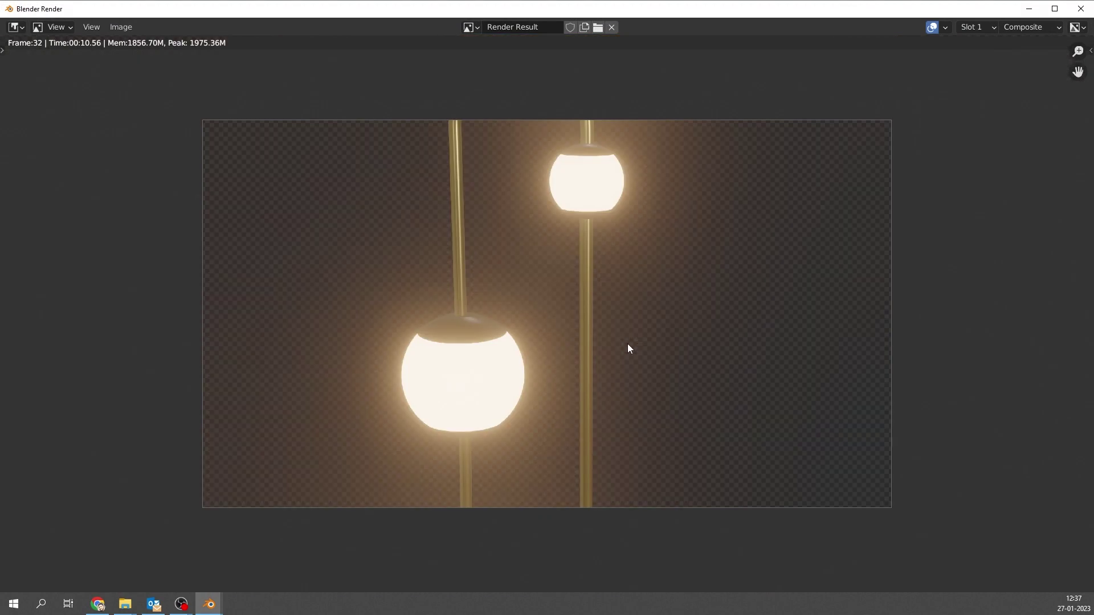
{"action": "left_click", "coordinate": [120, 27]}
{"action": "left_click", "coordinate": [140, 110]}
{"action": "key", "text": "Return"}
Back in the modelling workspace, render the full lamp from the camera
{"action": "key", "text": "Escape"}
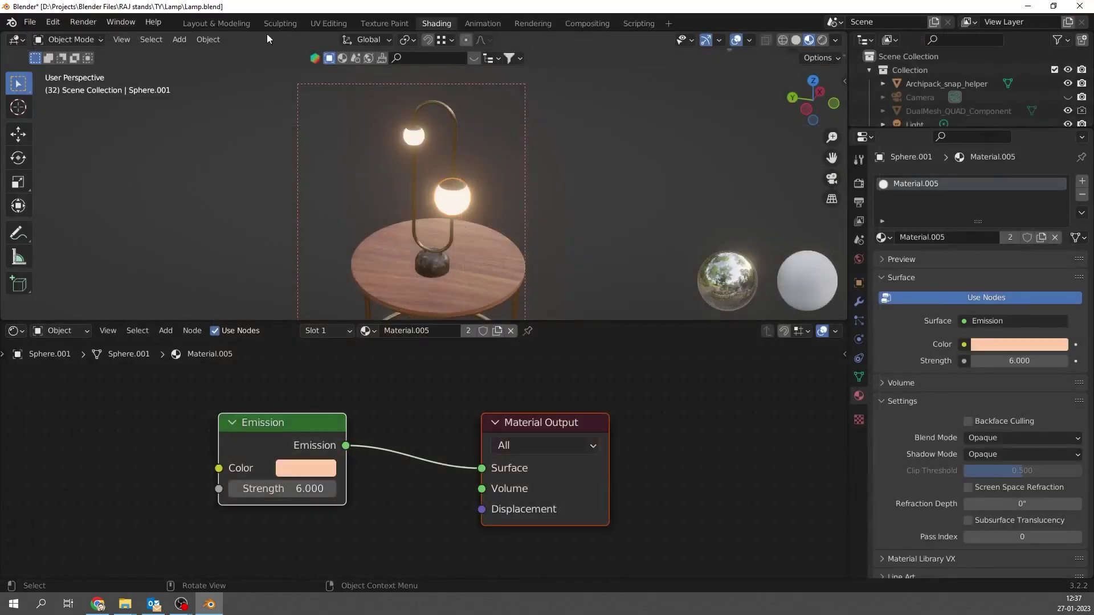
{"action": "left_click", "coordinate": [216, 23]}
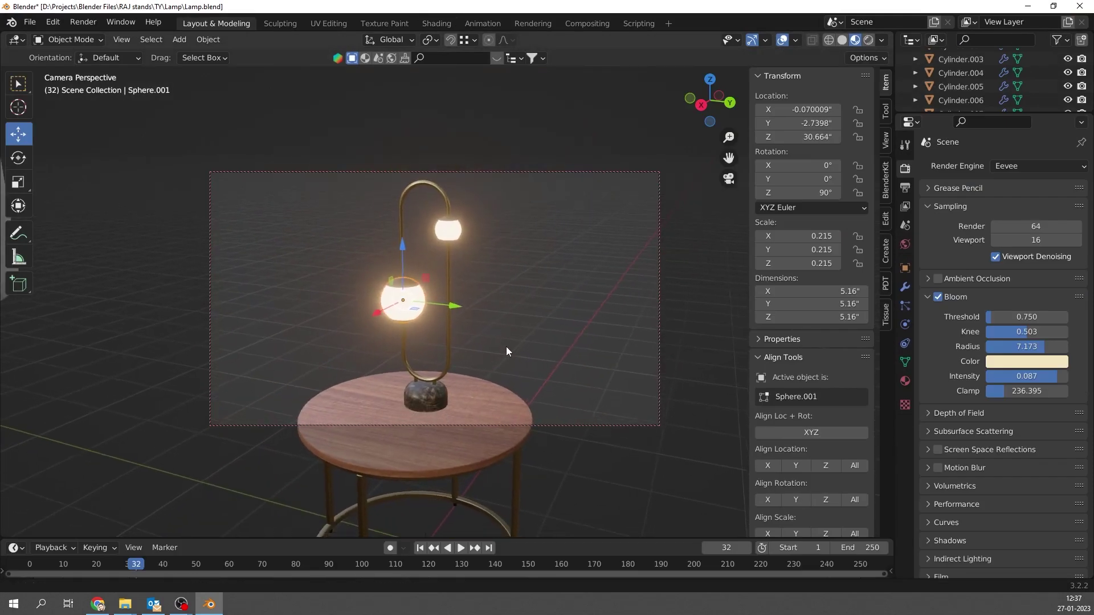
{"action": "key", "text": "F12"}
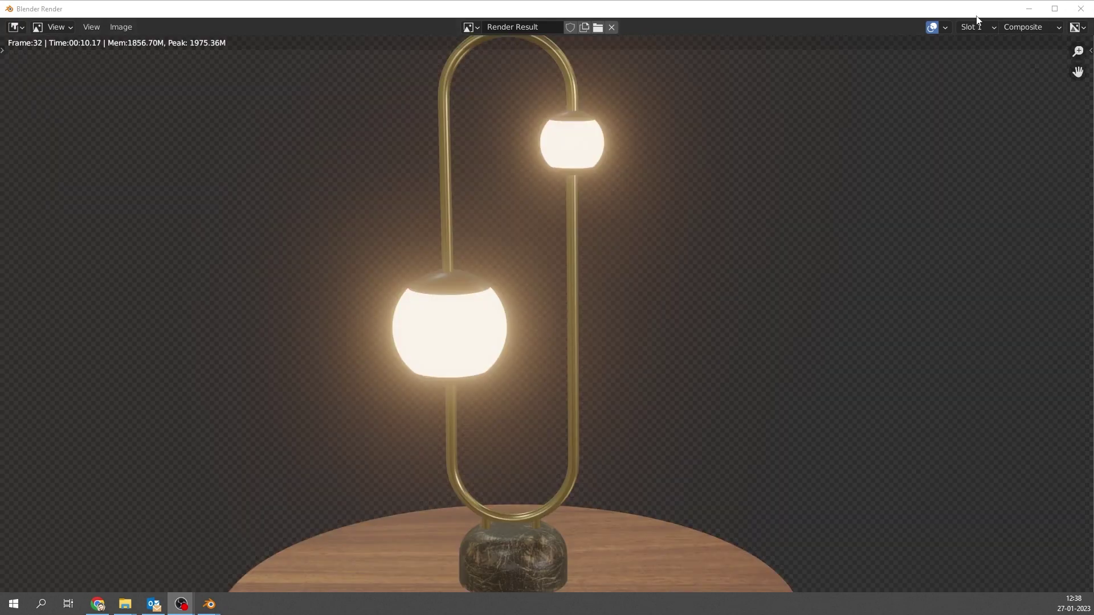
Save the full-lamp render as an image and close the render window
{"action": "left_click", "coordinate": [120, 26]}
{"action": "left_click", "coordinate": [140, 124]}
{"action": "left_click", "coordinate": [762, 487]}
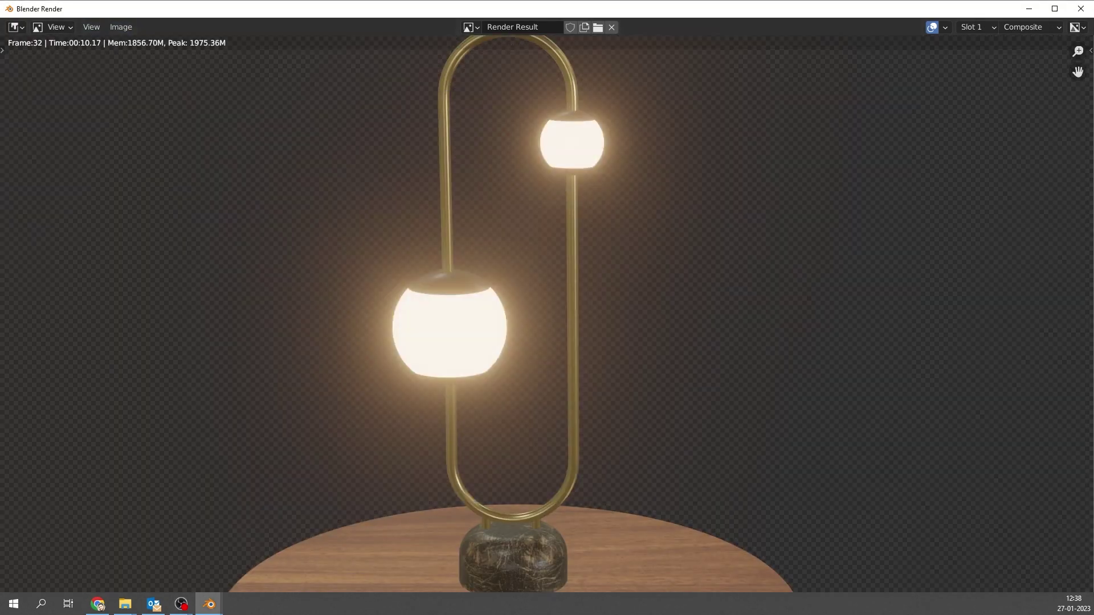
{"action": "left_click", "coordinate": [1081, 8]}
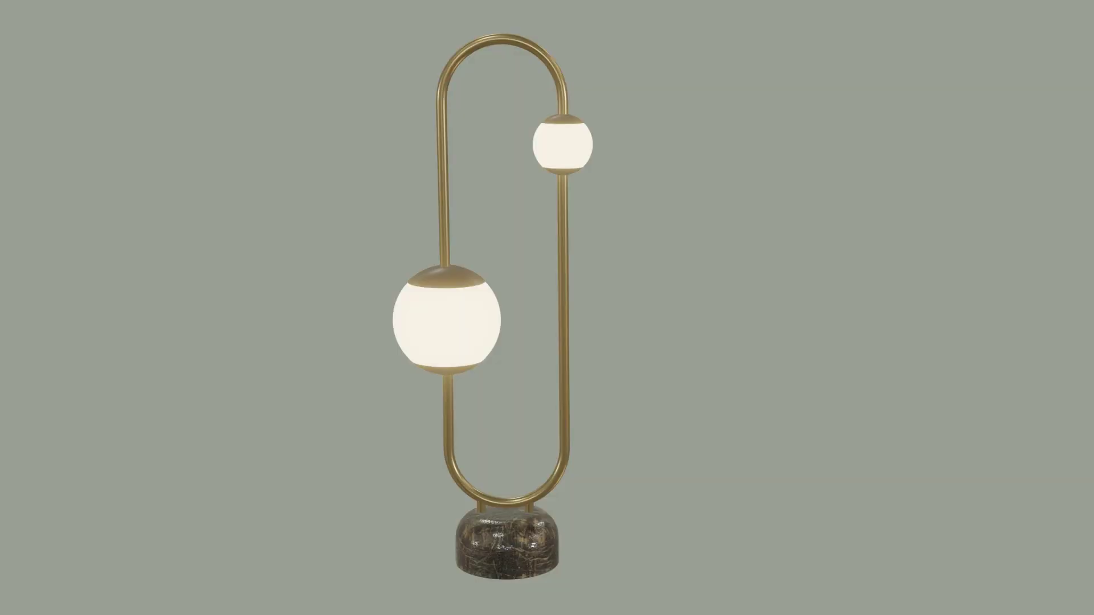